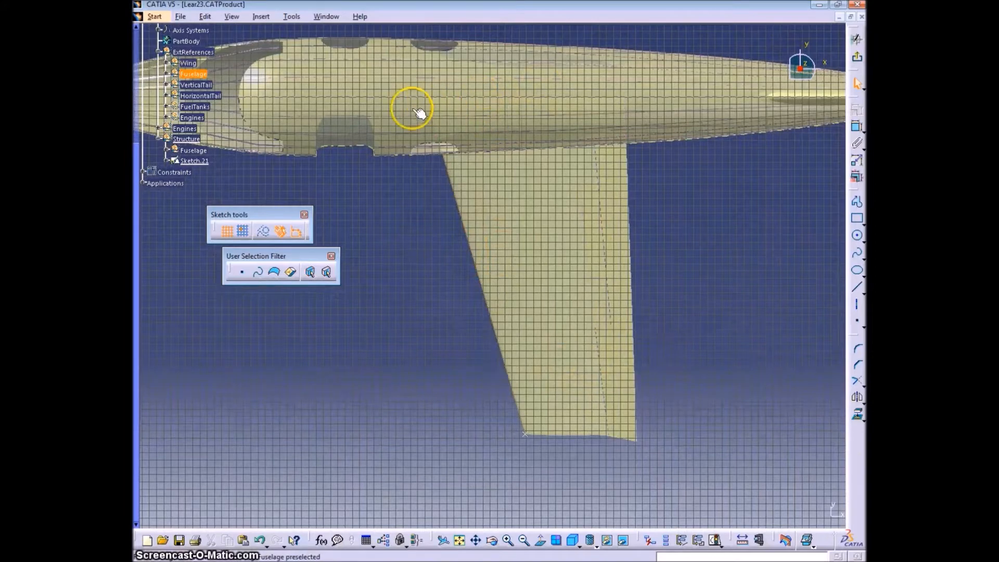
Step: Examine the wing structure in the Learjet 24A cutaway picture and return to the aircraft sketch
left_click(519, 179)
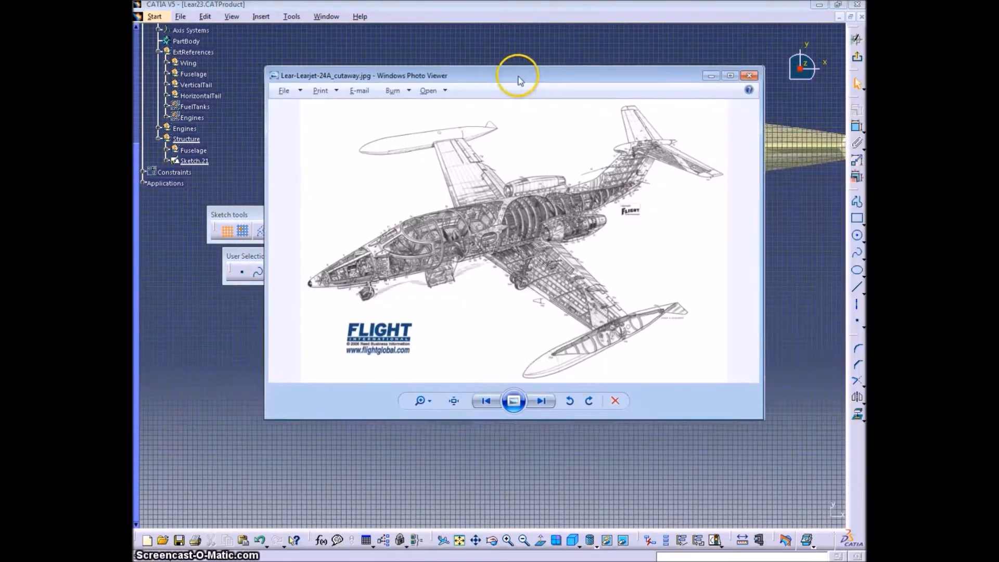
left_click_drag(517, 80, 509, 148)
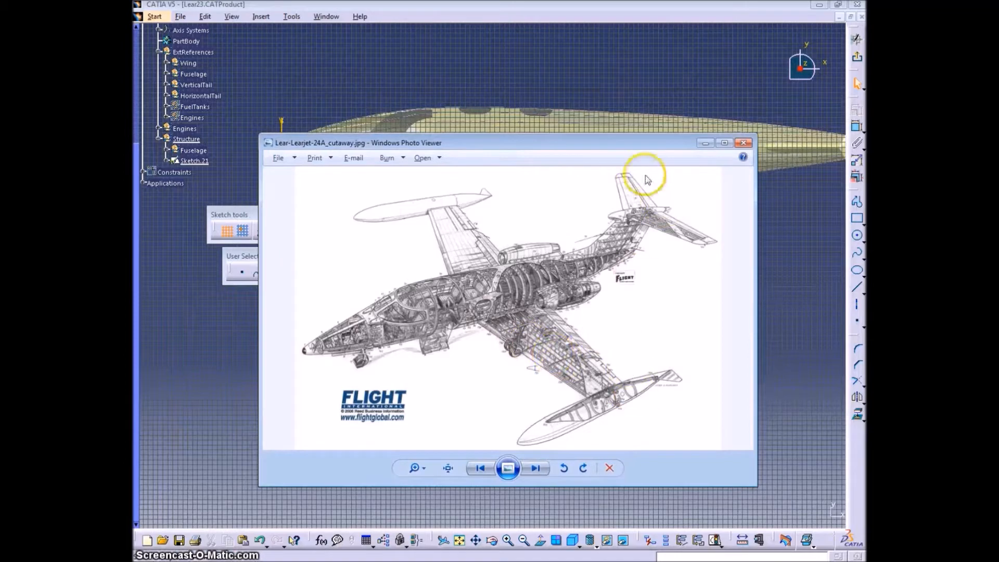
left_click_drag(611, 148, 994, 130)
left_click(723, 257)
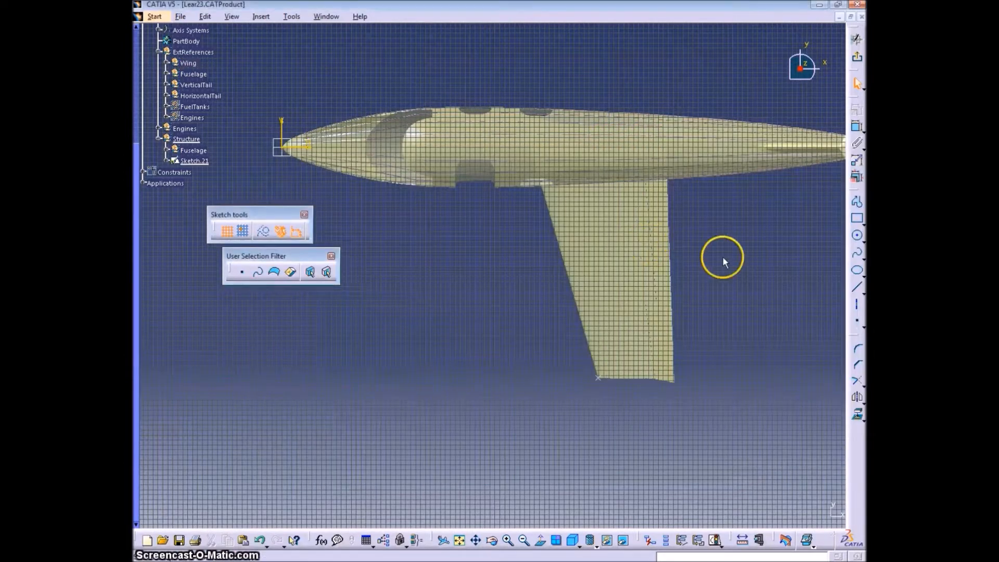
Step: Sketch nine separate, roughly spanwise lines across and beside the wing as a rough spar layout
middle_click_drag(743, 275, 715, 290)
left_click(858, 290)
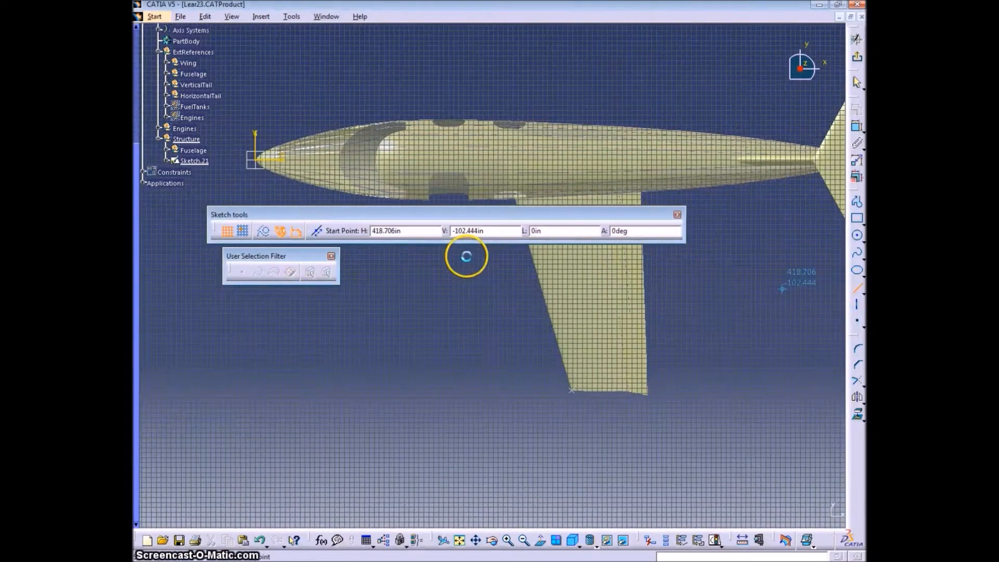
left_click(494, 367)
left_click(467, 256)
left_click(857, 288)
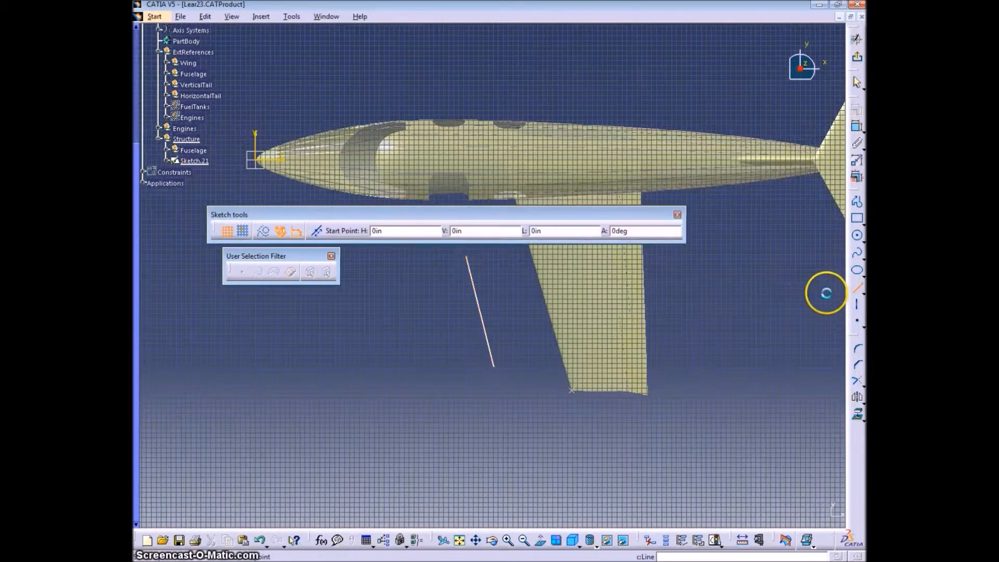
left_click(489, 257)
left_click(513, 363)
left_click(517, 260)
left_click(540, 350)
left_click(568, 357)
left_click(552, 257)
left_click(594, 256)
left_click(598, 354)
left_click(628, 253)
left_click(647, 362)
left_click(659, 256)
left_click(672, 329)
left_click(683, 252)
left_click(695, 315)
left_click(707, 250)
left_click(722, 305)
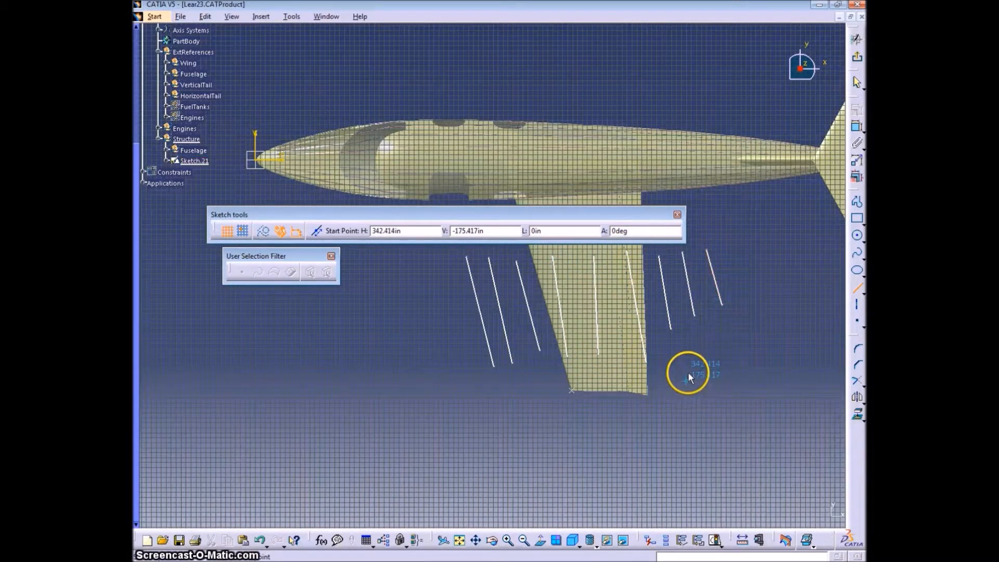
key("Escape")
Step: Project the wing's root line, tip edge and control-surface outline into the sketch as construction geometry
middle_click_drag(690, 391, 665, 397)
left_click(558, 235)
left_click(857, 415)
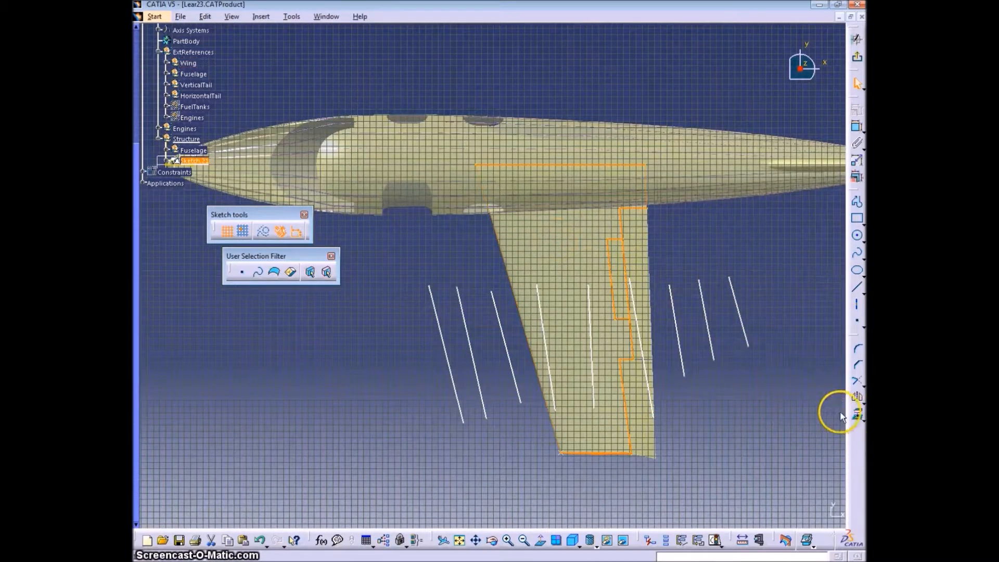
middle_click_drag(463, 473, 409, 363)
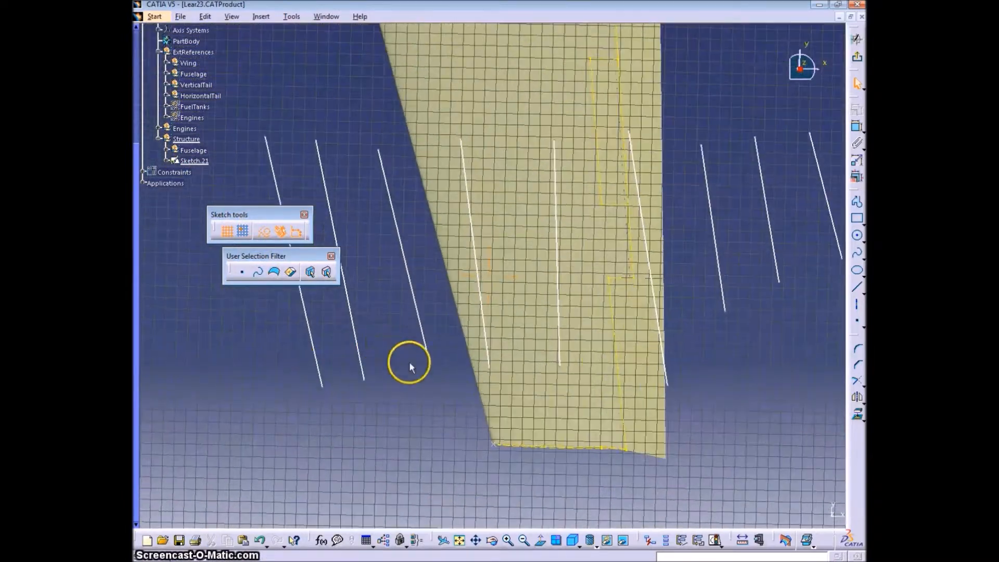
left_click(540, 540)
Step: Sketch a horizontal construction line just beyond the wing tip
mouse_move(572, 479)
middle_mouse_down()
mouse_move(552, 408)
mouse_move(550, 424)
mouse_move(585, 437)
mouse_move(580, 450)
mouse_move(675, 348)
middle_mouse_up()
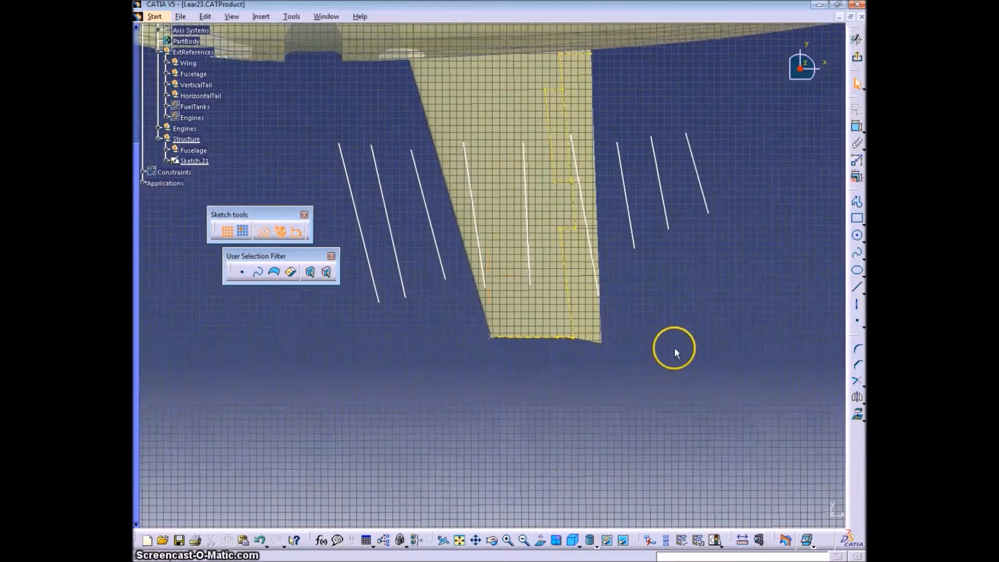
left_click(857, 287)
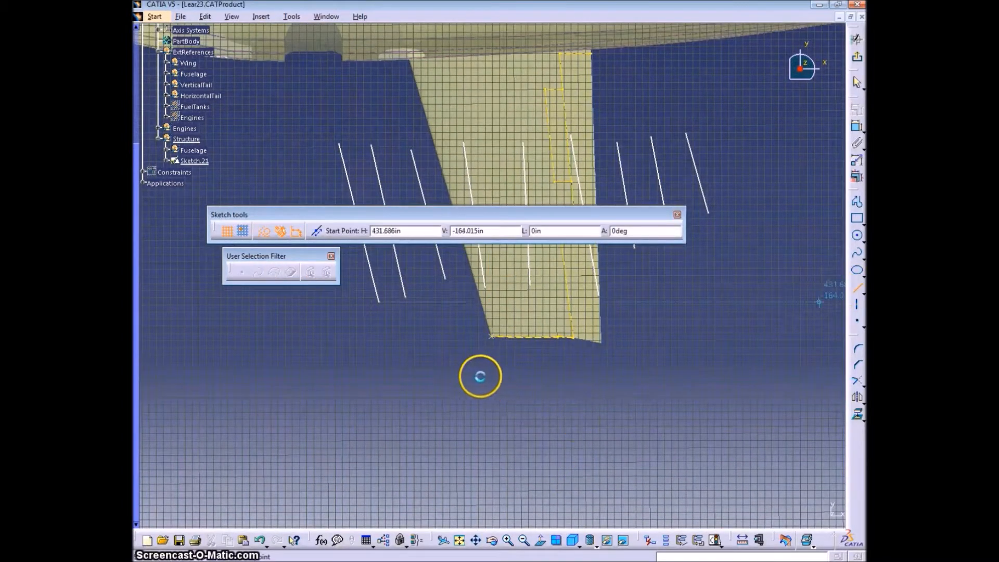
left_click(625, 379)
middle_click_drag(664, 307, 660, 335)
Step: Constrain the construction line beyond the wing tip to a distance of 200 in from the horizontal axis
middle_click_drag(239, 96, 327, 120)
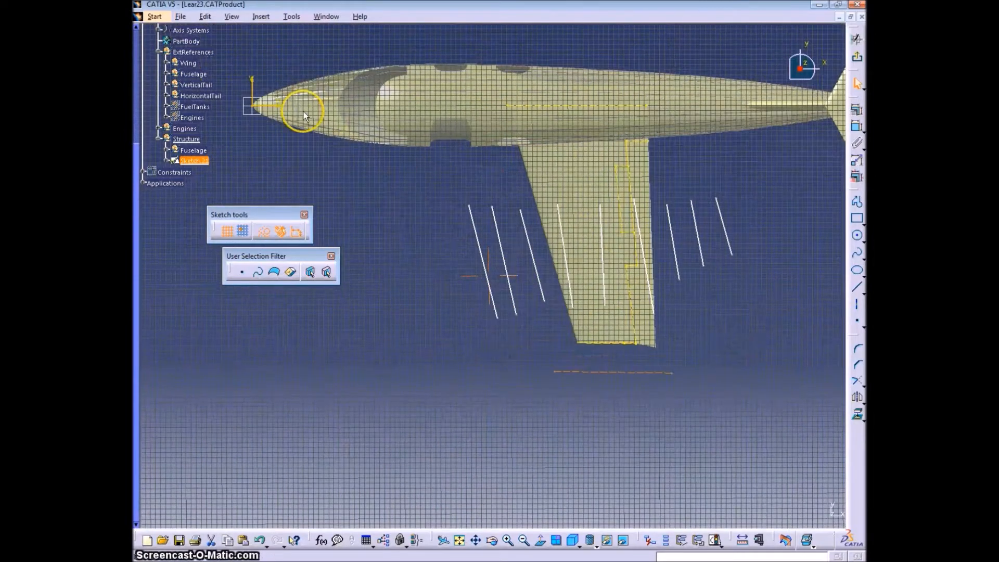
right_click(425, 257)
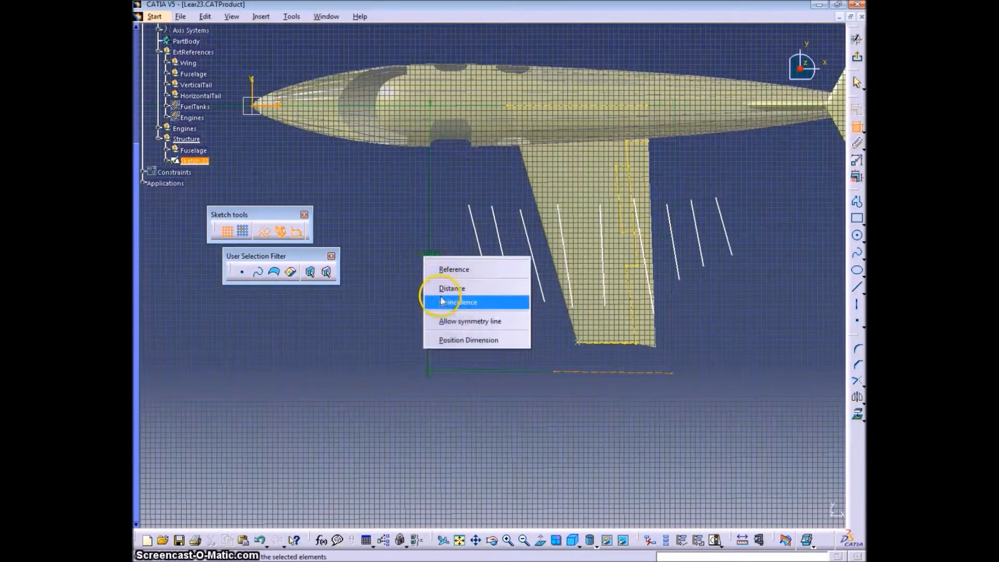
left_click(455, 288)
left_click(371, 237)
double_click(371, 237)
type("200")
key("Return")
left_click(627, 424)
middle_click_drag(628, 424, 600, 400)
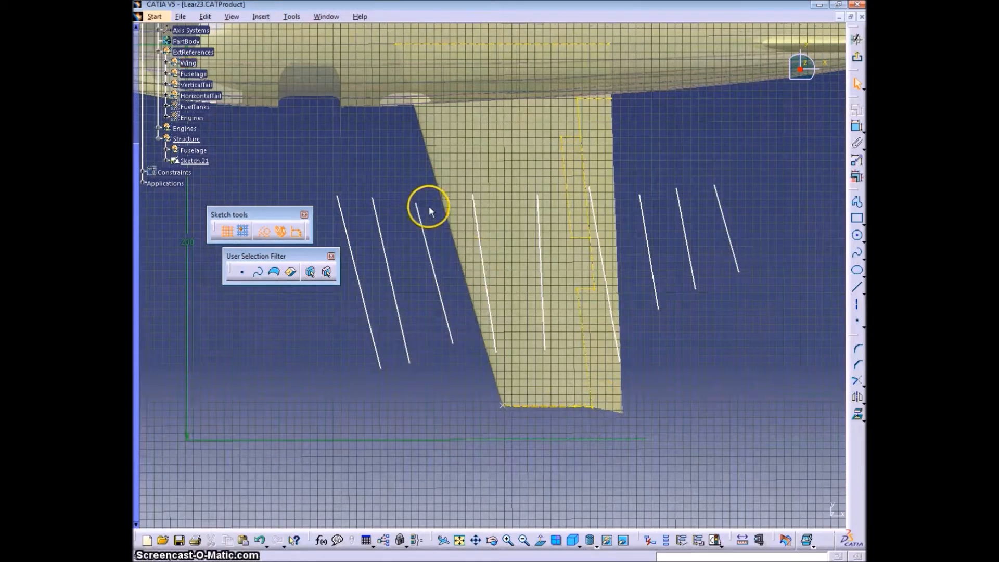
Step: Make the inboard endpoint of one spar line coincident with the projected wing root line
mouse_move(709, 359)
middle_mouse_down()
mouse_move(714, 389)
mouse_move(725, 380)
middle_mouse_up()
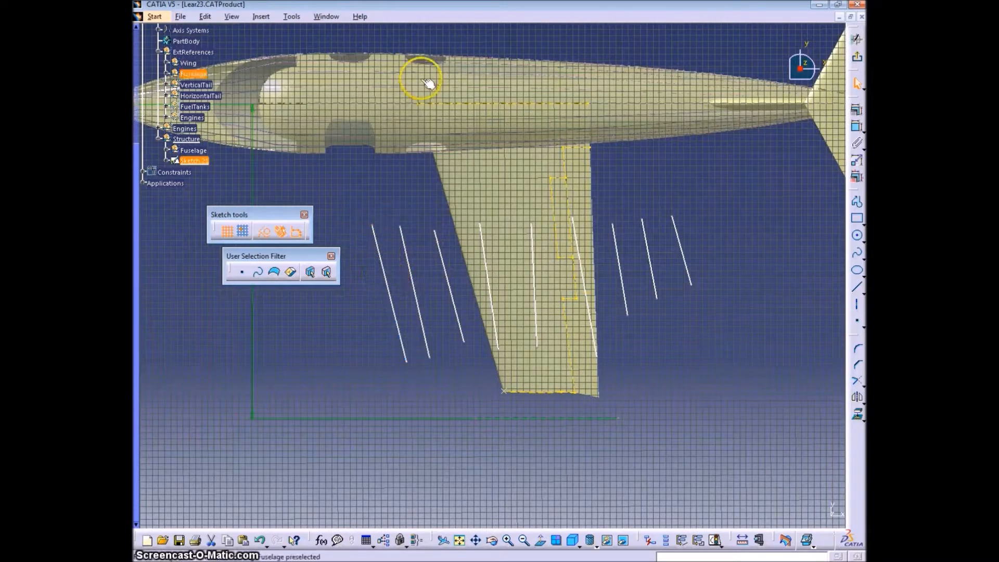
left_click(857, 126)
right_click(770, 165)
left_click(798, 231)
Step: Move the loose spar lines onto the wing root and make another inboard endpoint coincident with the root line
mouse_move(396, 187)
left_mouse_down()
mouse_move(458, 189)
mouse_move(475, 138)
mouse_move(501, 166)
mouse_move(520, 170)
mouse_move(562, 144)
left_mouse_up()
left_click_drag(677, 236, 588, 154)
left_click(466, 116)
left_click(470, 104, "ctrl")
left_click(858, 126)
right_click(731, 180)
left_click(759, 245)
Step: Reposition the next spar line and constrain its inboard endpoint to lie on the root line
mouse_move(475, 146)
left_mouse_down()
mouse_move(460, 147)
mouse_move(469, 127)
left_mouse_up()
left_click(488, 127)
left_click(486, 104, "ctrl")
left_click(857, 127)
right_click(714, 184)
left_click(747, 249)
Step: Try to constrain the neighbouring spar line's inboard endpoint to the root line
left_click(499, 134)
left_click(498, 103, "ctrl")
left_click(857, 127)
right_click(668, 181)
left_click(714, 228)
key("ctrl+z")
Step: Add a coincidence constraint between the neighbouring spar line's inboard endpoint and the root line
left_click(499, 133)
left_click(506, 103, "ctrl")
left_click(858, 126)
right_click(662, 181)
left_click(660, 248)
Step: Stretch a spar line toward the wing tip and make its outboard endpoint coincident with the construction line beyond the tip
left_click_drag(476, 246, 515, 380)
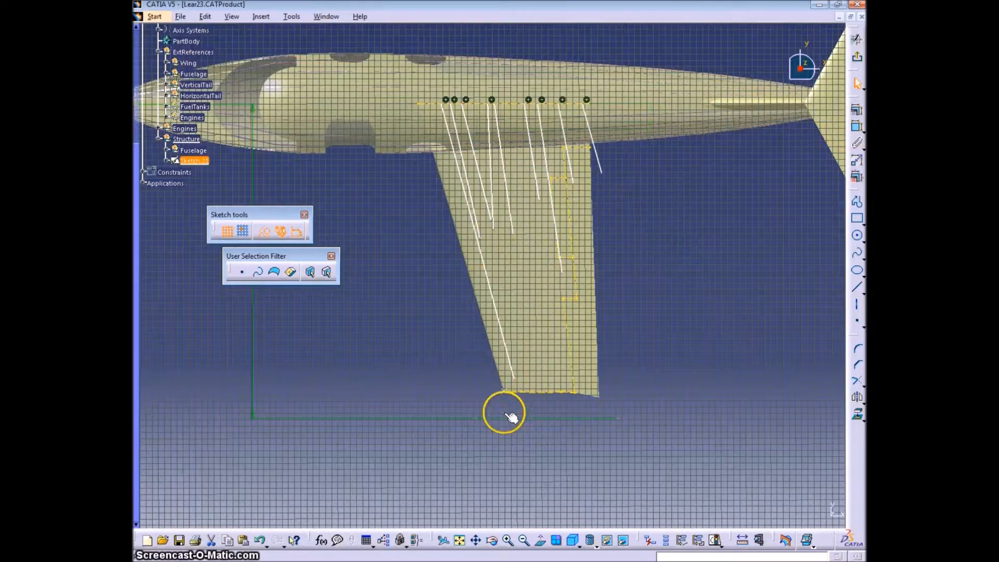
left_click(507, 418, "ctrl")
left_click(857, 126)
right_click(674, 368)
left_click(700, 435)
Step: Extend another spar line outboard and constrain its free endpoint onto the construction line beyond the tip
left_click_drag(480, 237, 539, 412)
right_click(685, 281)
left_click(727, 351)
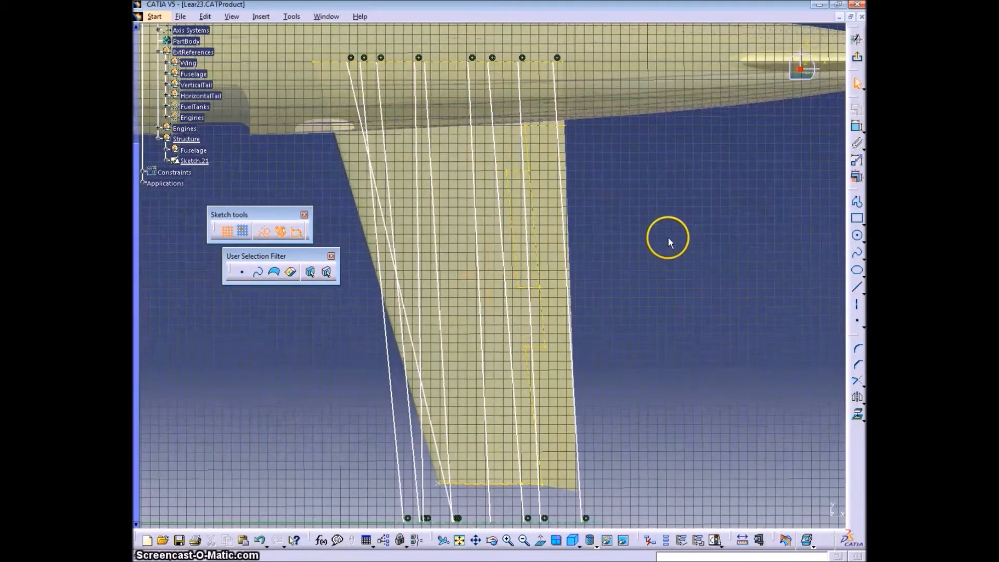
Step: Spread the spar lines and their outboard endpoints so they fan from root to tip without crossing
middle_click_drag(667, 236, 646, 152)
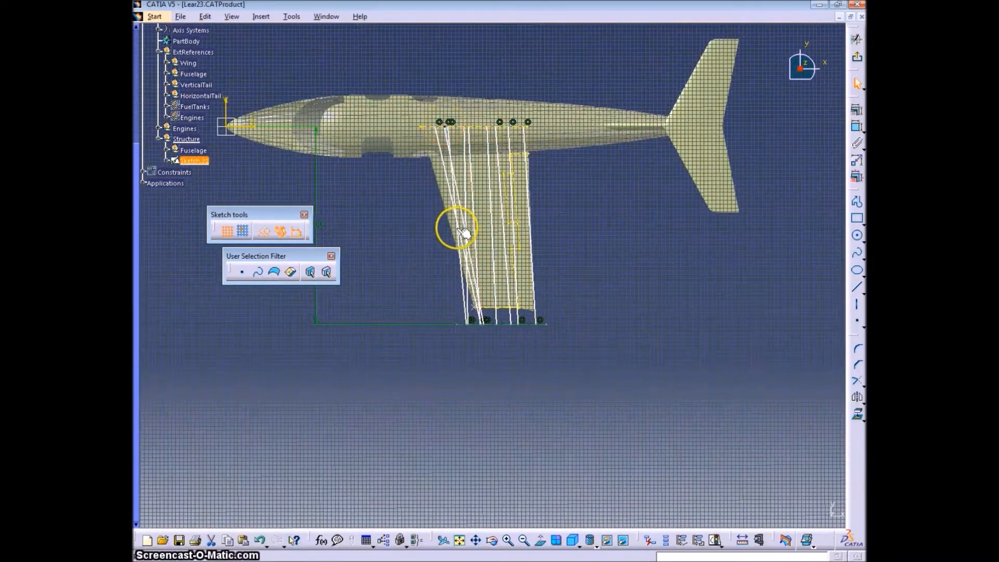
left_click_drag(459, 229, 465, 230)
left_click_drag(472, 325, 488, 327)
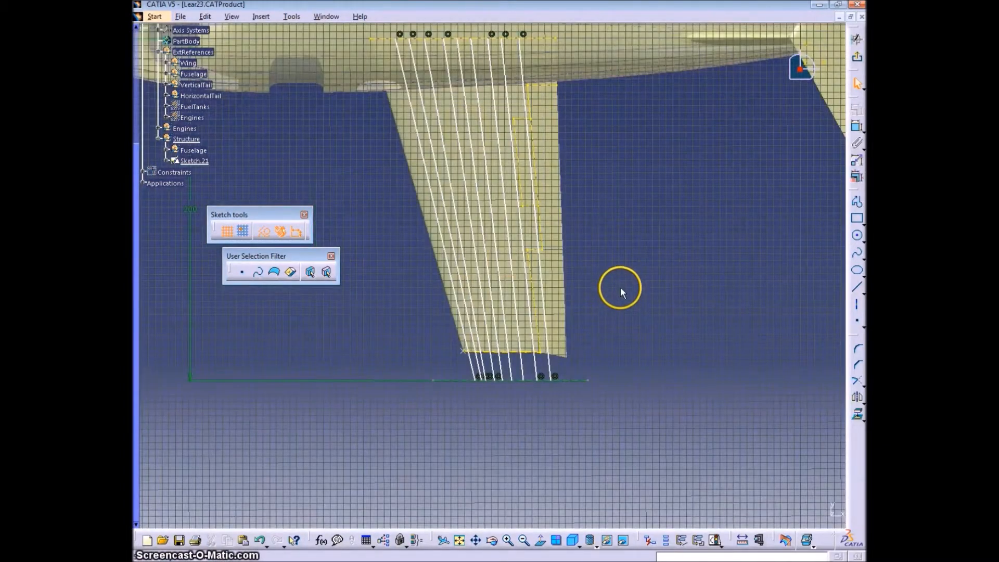
mouse_move(620, 287)
middle_mouse_down()
mouse_move(620, 369)
mouse_move(677, 306)
middle_mouse_up()
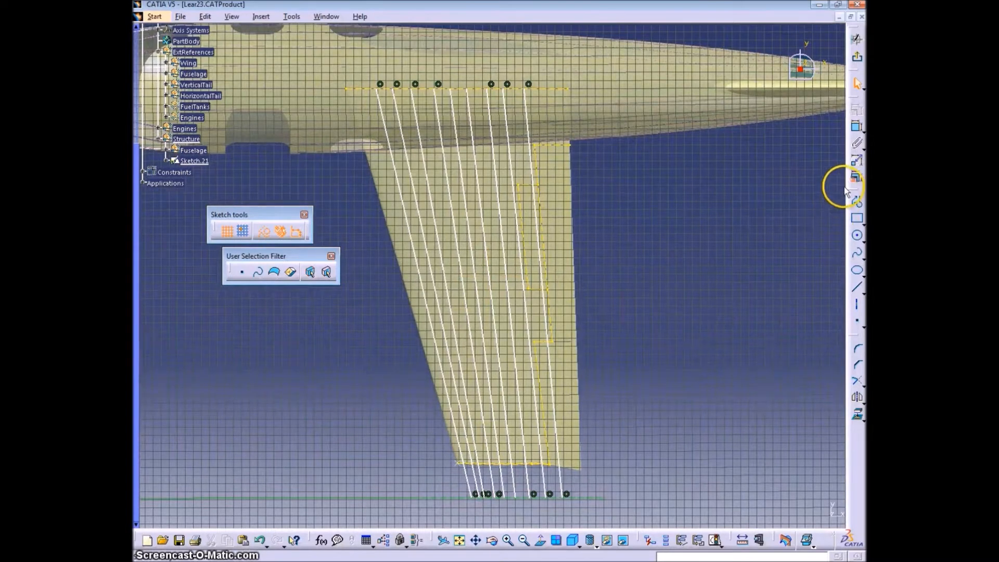
Step: Sketch a construction line along the wing-fuselage junction and constrain it to the neighbouring wing geometry
left_click(854, 287)
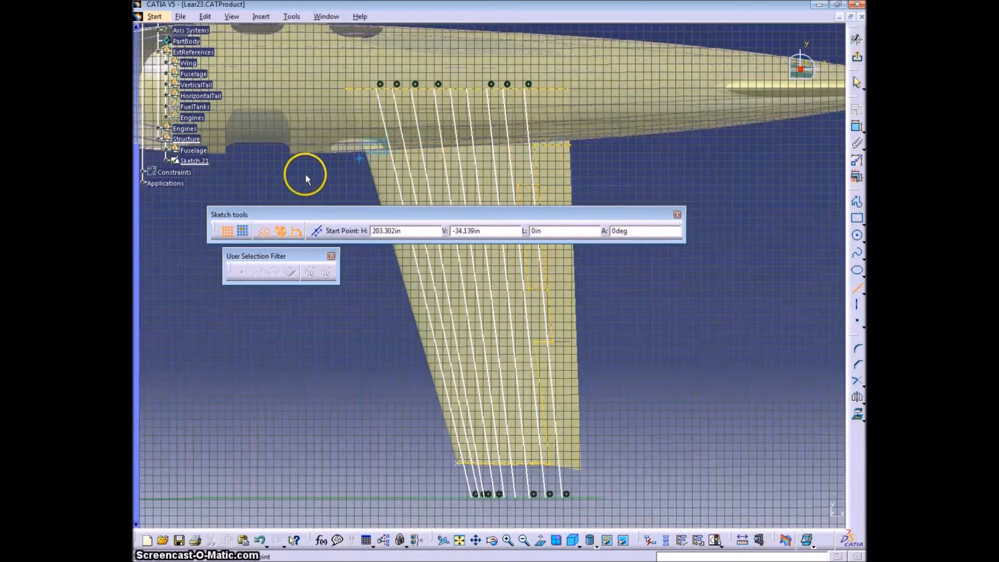
key("Escape")
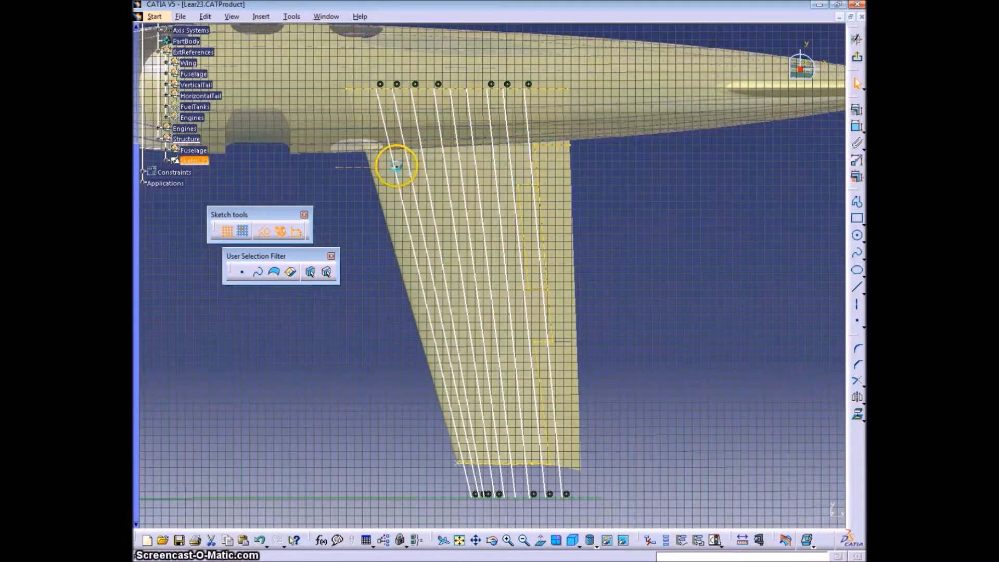
left_click(856, 127)
right_click(701, 180)
left_click(725, 262)
left_click(525, 146)
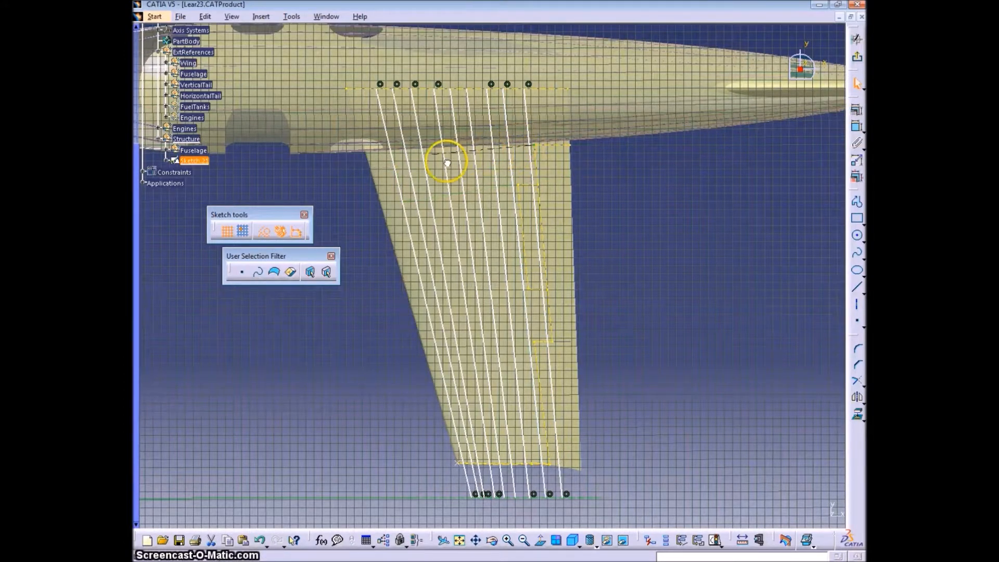
left_click(669, 227)
middle_click_drag(595, 222, 672, 231)
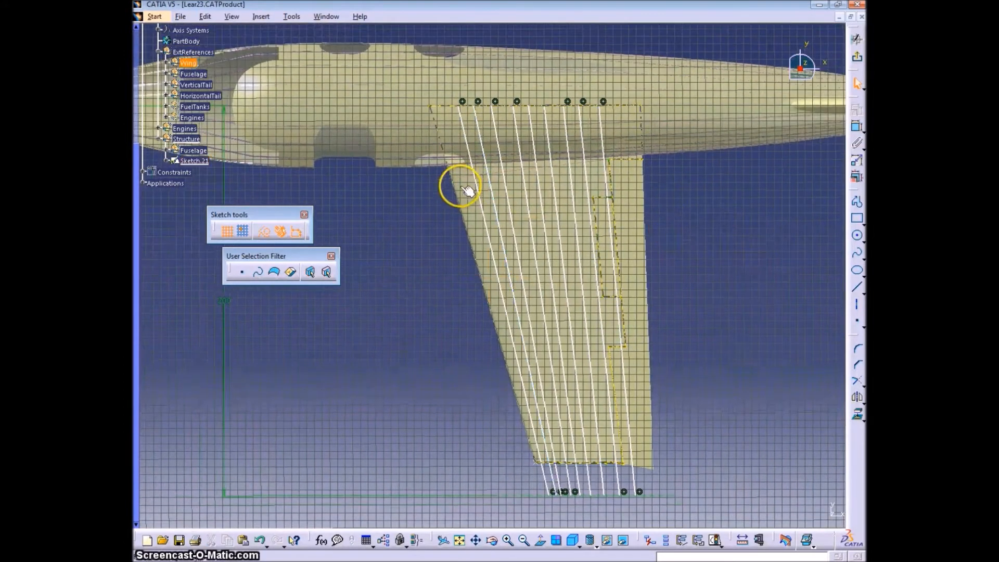
Step: Try to sketch a line along the wing's leading edge from the root line to the tip corner
left_click(465, 162)
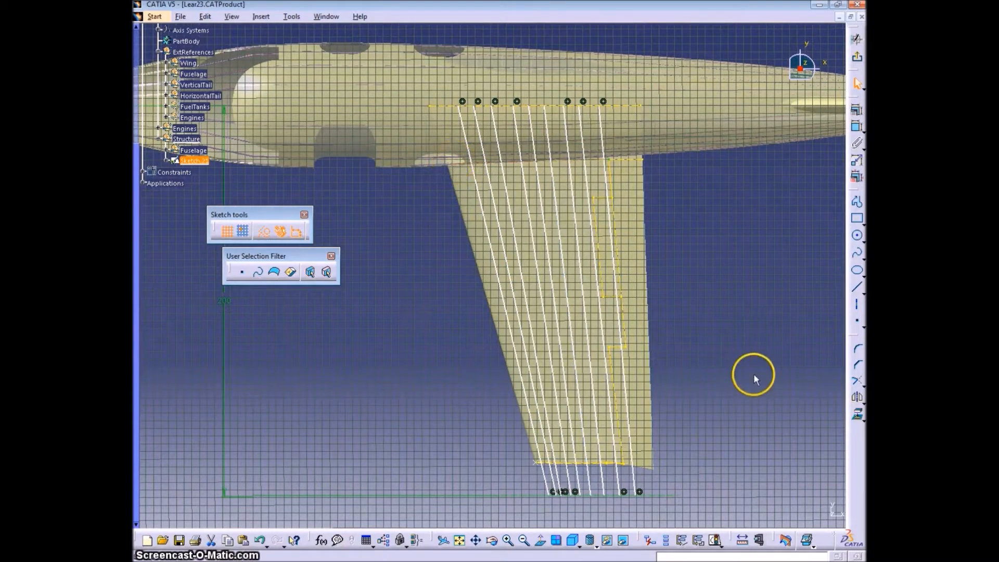
left_click(857, 287)
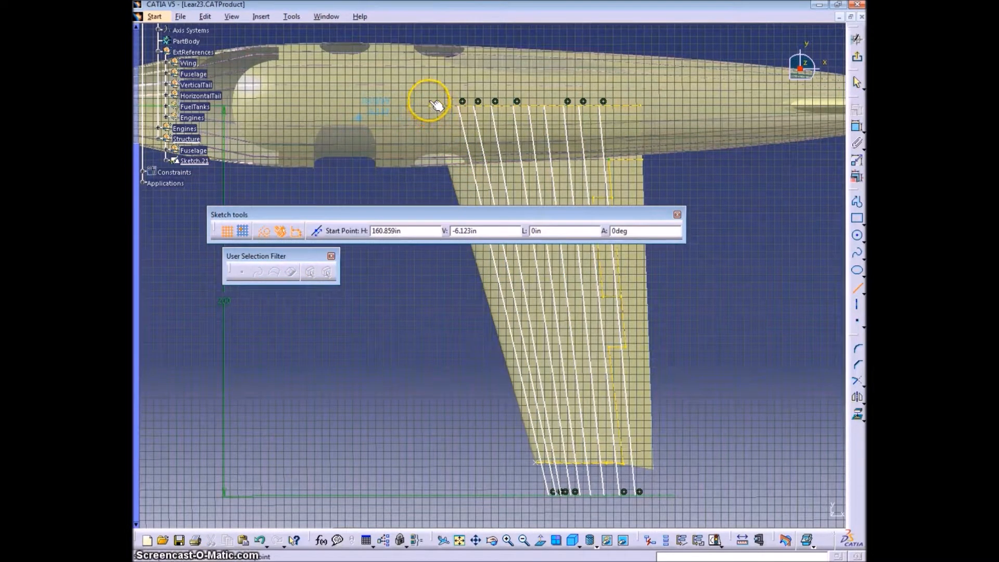
left_click(427, 105)
mouse_move(529, 465)
middle_mouse_down()
mouse_move(458, 358)
mouse_move(422, 391)
middle_mouse_up()
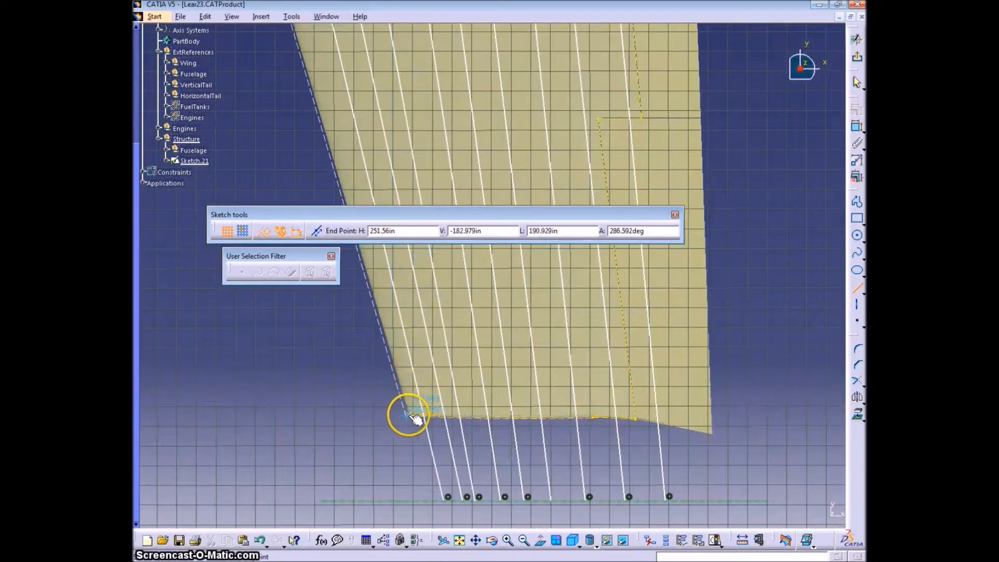
left_click(411, 417)
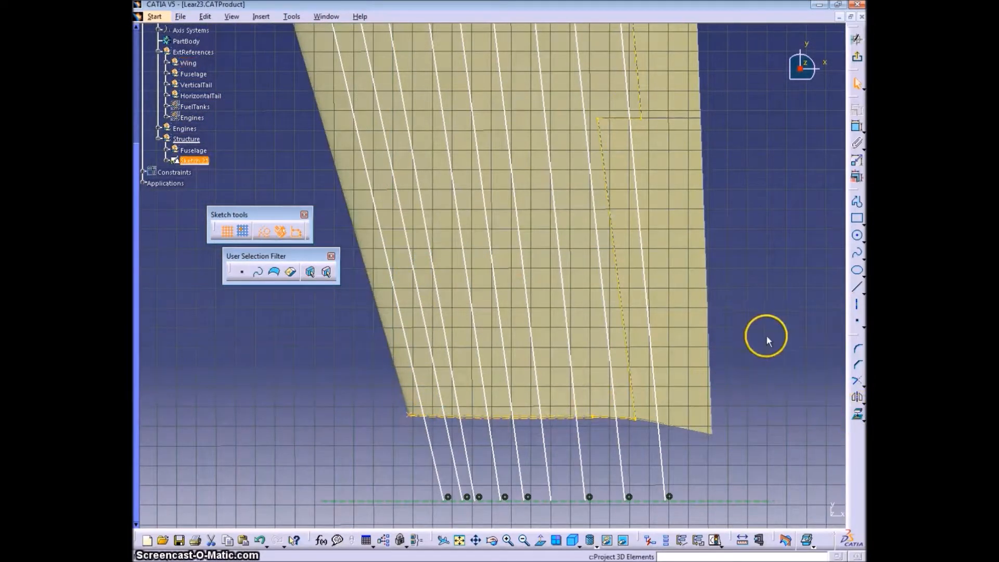
Step: Sketch a construction line along the leading edge from the wing tip corner to the forward end of the root line
middle_click_drag(750, 372, 760, 333)
left_click(858, 287)
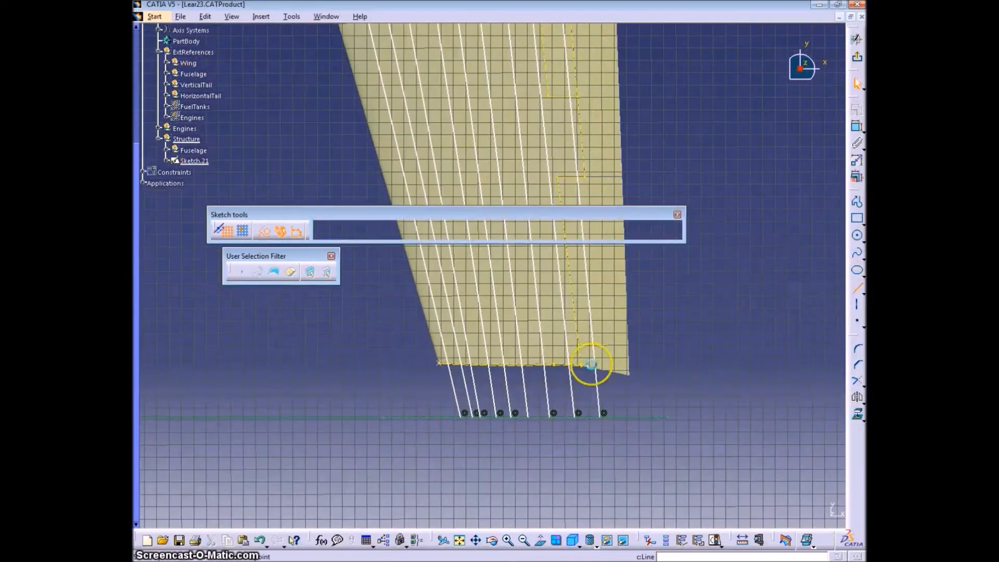
left_click(436, 362)
middle_click_drag(393, 328, 487, 523)
middle_click_drag(347, 188, 366, 345)
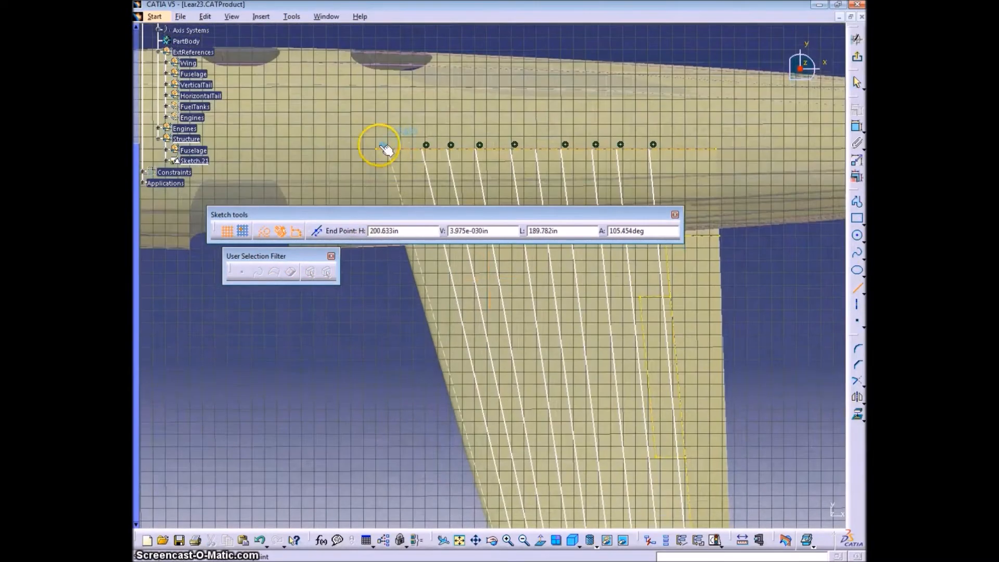
left_click(375, 150)
Step: Make the forward endpoint of the wing-fuselage junction line coincident with the leading-edge line
middle_click_drag(407, 395, 362, 225)
middle_click_drag(363, 225, 377, 294, "ctrl")
mouse_move(406, 244)
middle_mouse_down()
mouse_move(423, 315)
mouse_move(448, 334)
middle_mouse_up()
left_click(557, 261)
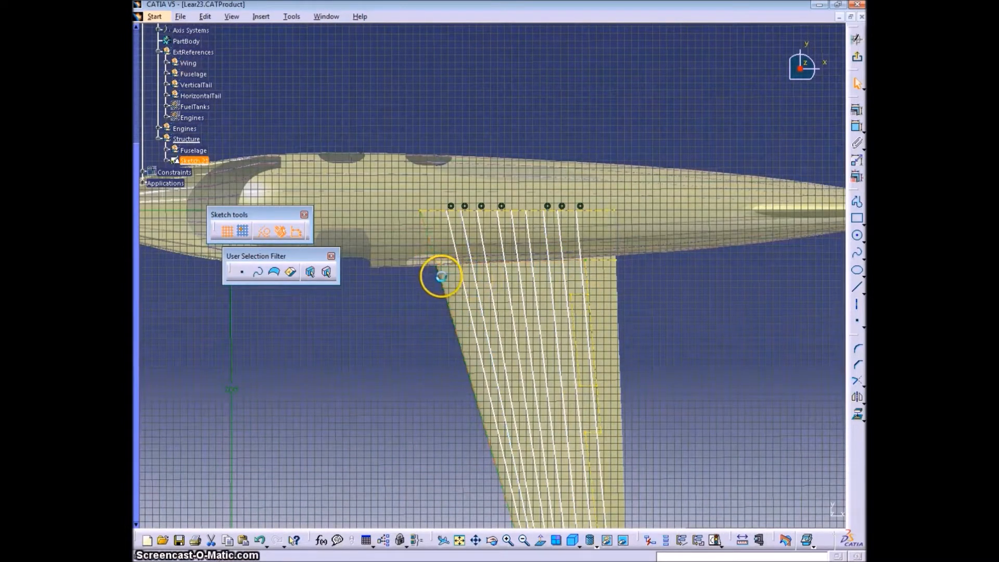
right_click(734, 246)
right_click(645, 305)
left_click(682, 371)
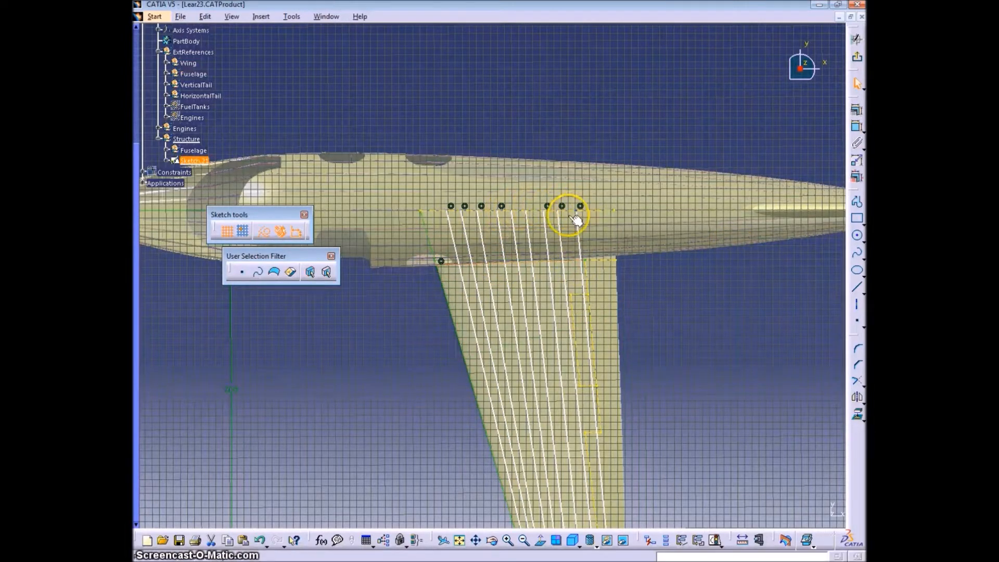
Step: Add an angle constraint to the wing-fuselage junction line relative to the horizontal sketch axis and place it beside the fuselage
middle_click_drag(175, 218, 390, 213)
middle_click_drag(311, 205, 342, 176)
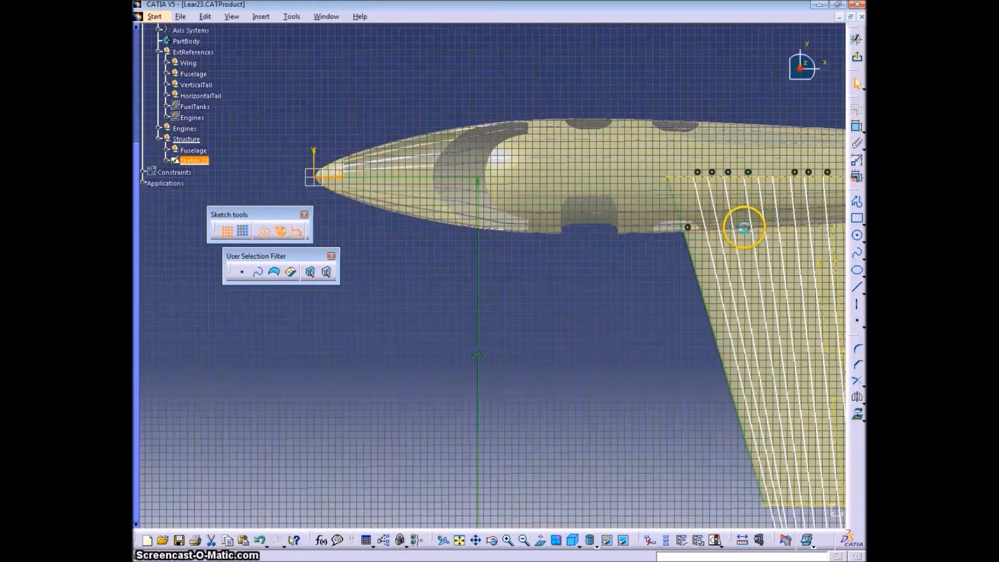
left_click(855, 127)
right_click(551, 308)
left_click(579, 339)
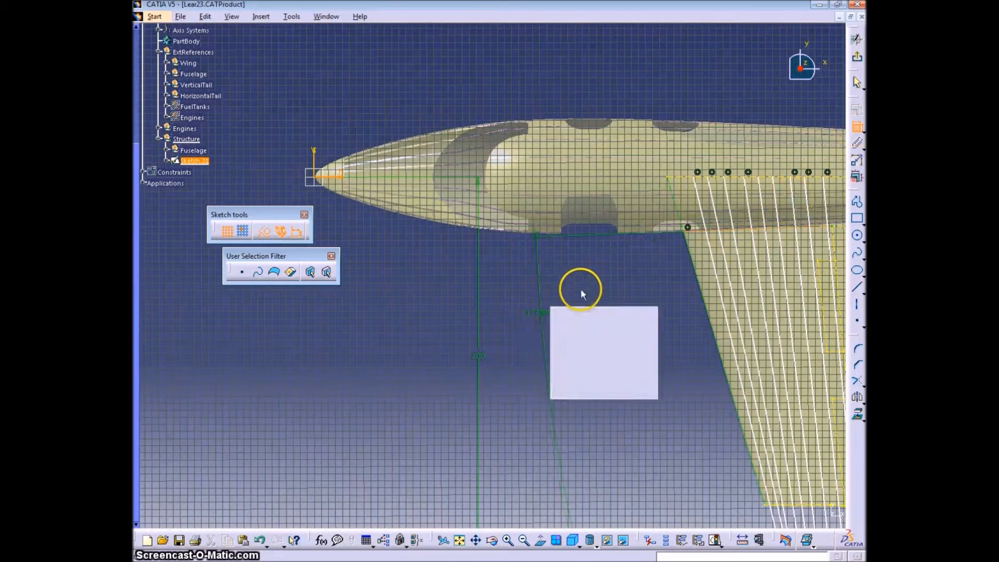
right_click(582, 291)
left_click(627, 322)
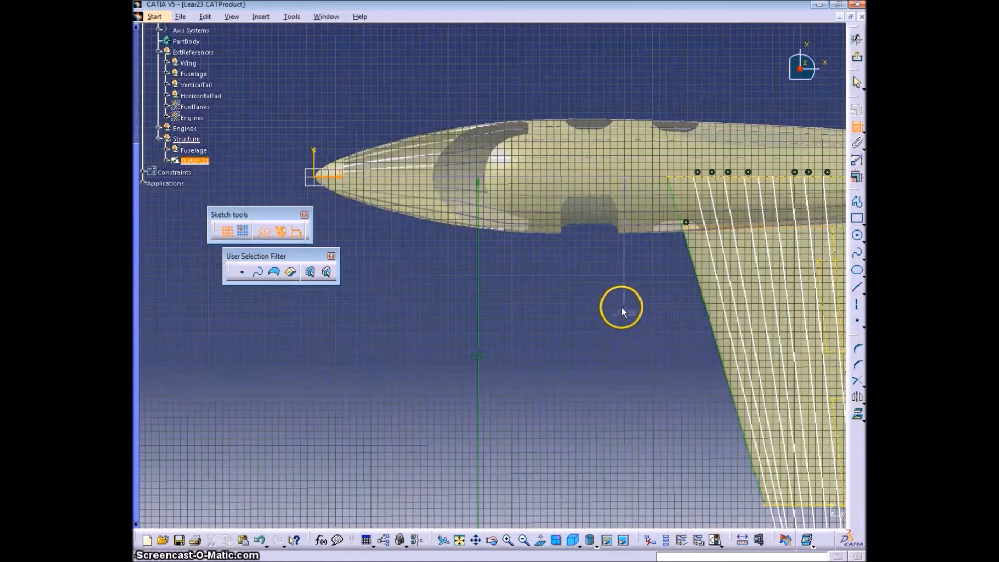
right_click(623, 310)
left_click(640, 359)
right_click(627, 252)
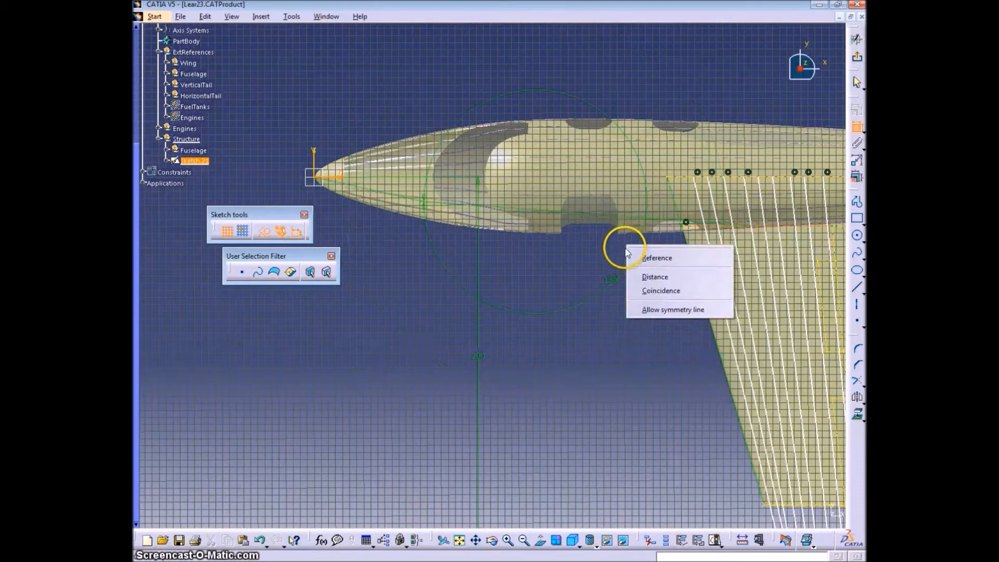
left_click(569, 250)
left_click(571, 250)
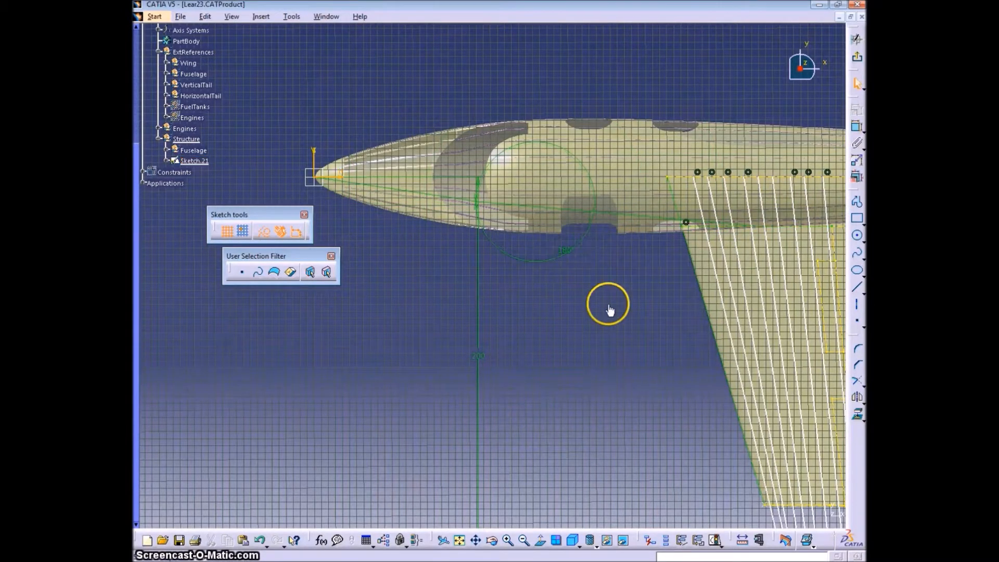
Step: Sketch a chordwise construction line across the wing just inboard of the tip
middle_click_drag(628, 369, 518, 337)
middle_click_drag(776, 424, 720, 383)
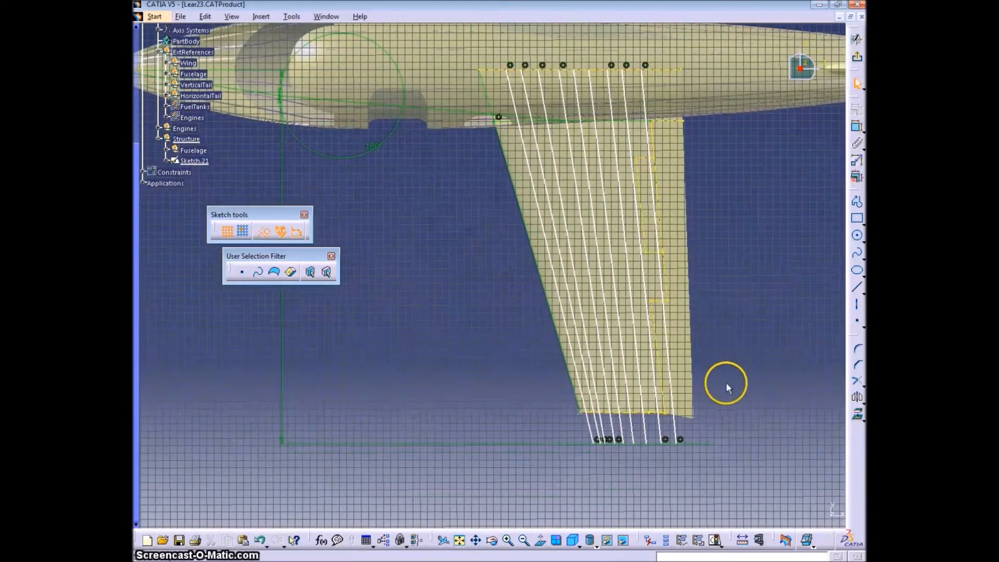
middle_click_drag(727, 420, 795, 320)
left_click(856, 290)
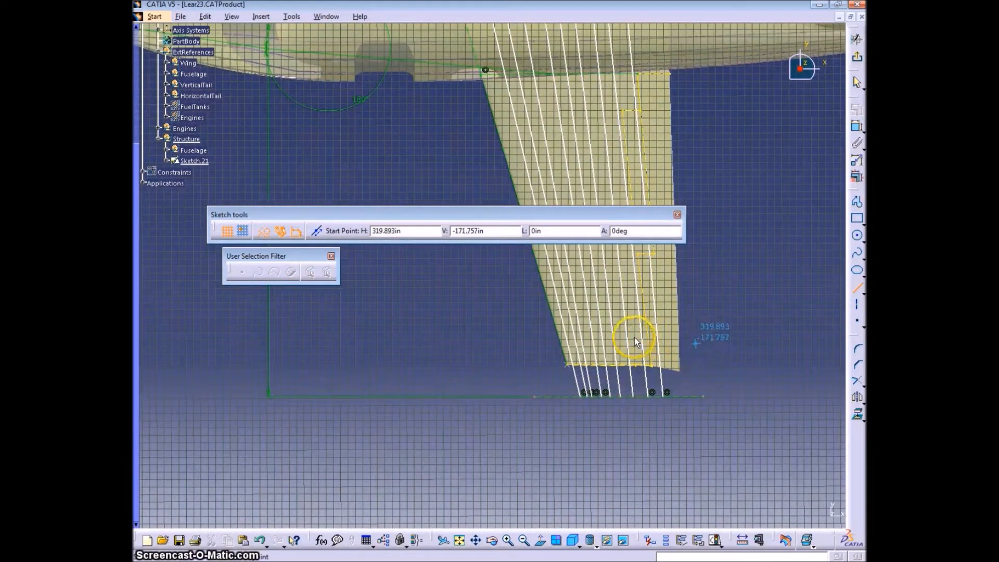
key("Escape")
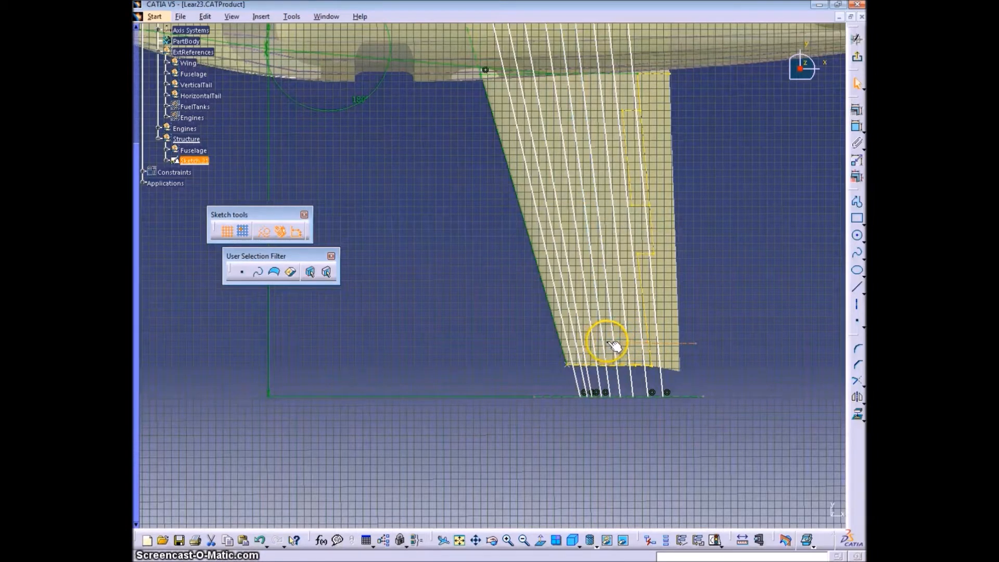
Step: Make the chordwise line's endpoints coincident with the leading-edge line and the rearmost spar line
left_click(557, 331, "ctrl")
left_click(855, 128)
right_click(769, 204)
left_click(792, 269)
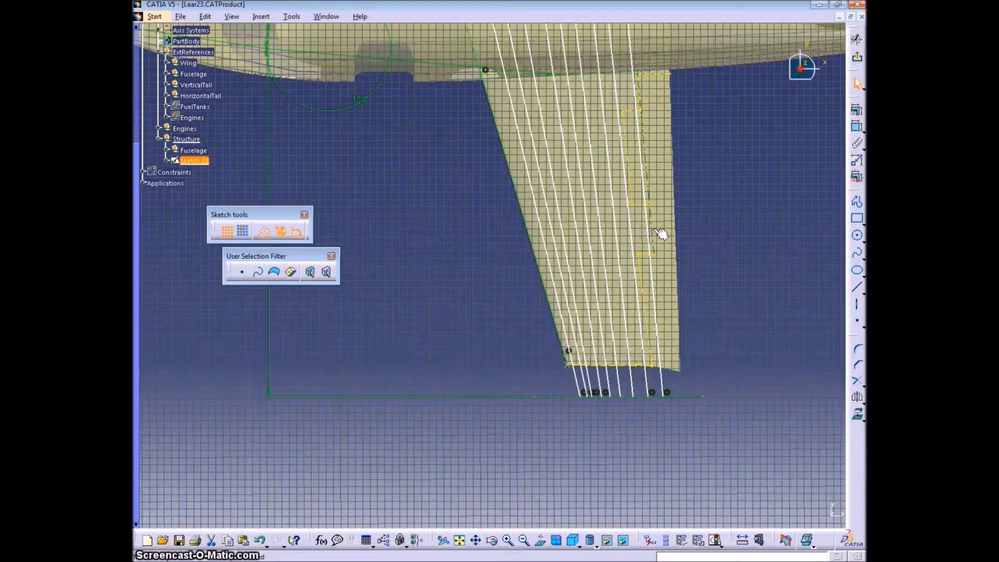
left_click(855, 128)
right_click(761, 227)
left_click(786, 293)
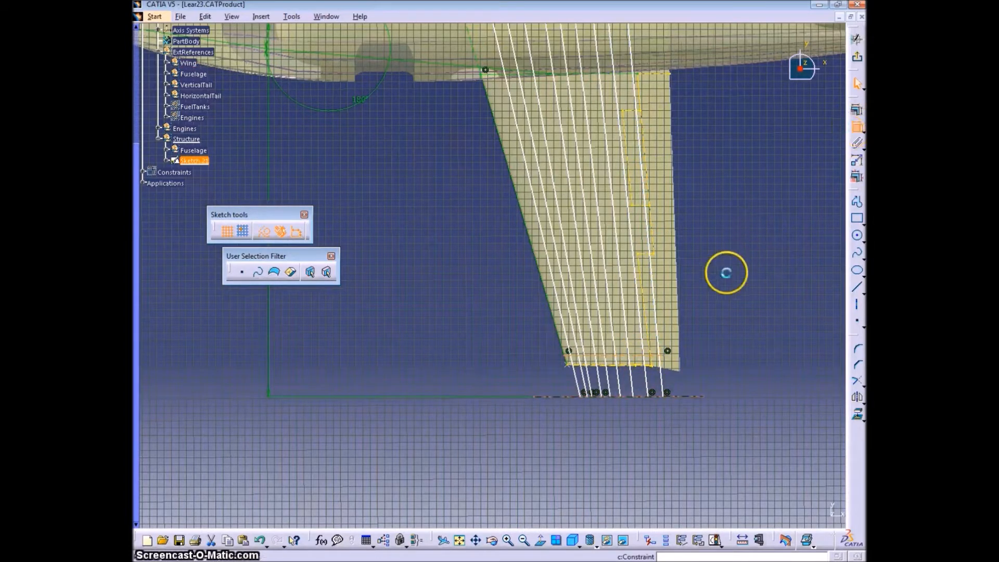
Step: Make the chordwise line parallel to the outboard reference line and move it inboard, away from the tip
right_click(728, 284)
left_click(733, 328)
left_click(753, 353)
left_click_drag(639, 356, 616, 210)
left_click_drag(614, 247, 615, 249)
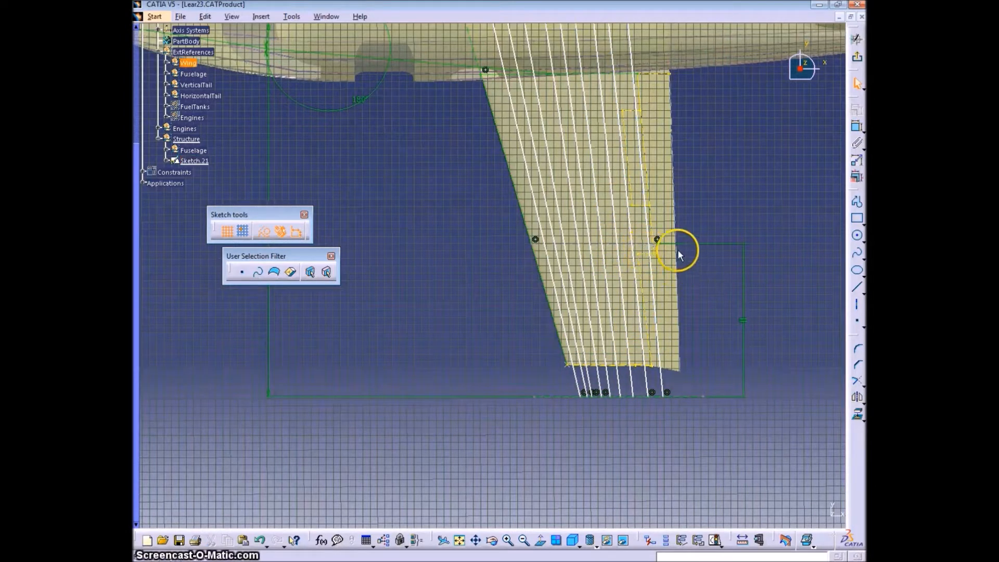
Step: Shift the foremost and rearmost spar lines slightly forward on the wing
left_click(659, 245)
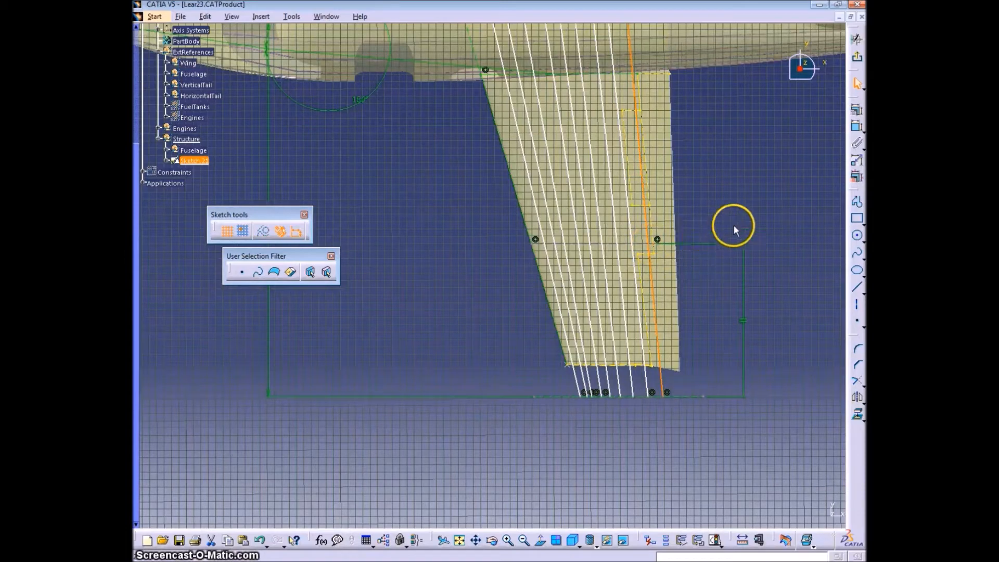
middle_click_drag(735, 211, 749, 246)
left_click(745, 234)
left_click(520, 143)
left_click(644, 93)
left_click(654, 132)
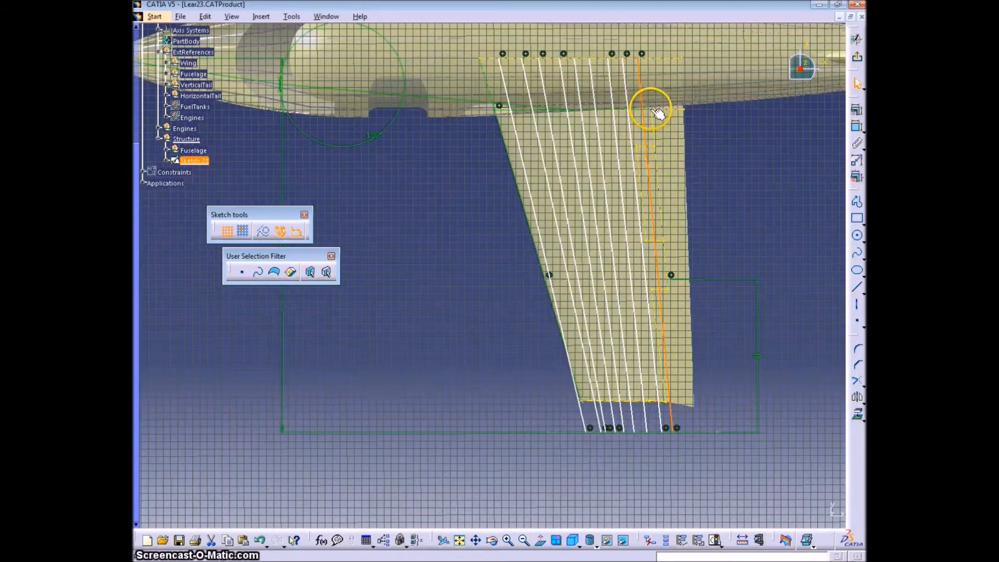
Step: Add an offset constraint between the rearmost spar line and the dashed flap line beside it near the wing root
right_click(723, 133)
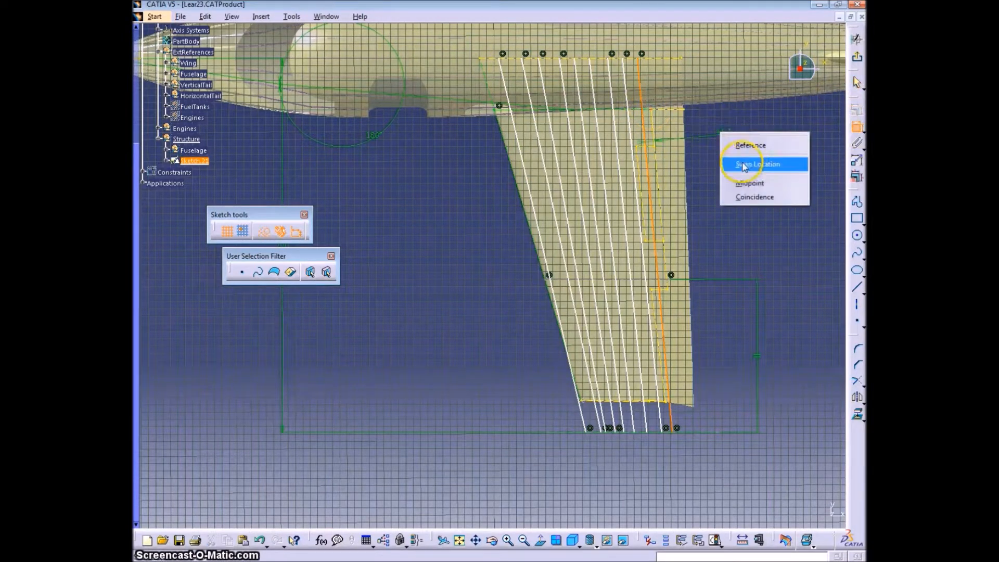
middle_click(711, 230)
mouse_move(711, 229)
middle_mouse_down()
mouse_move(729, 156)
mouse_move(710, 256)
middle_mouse_up()
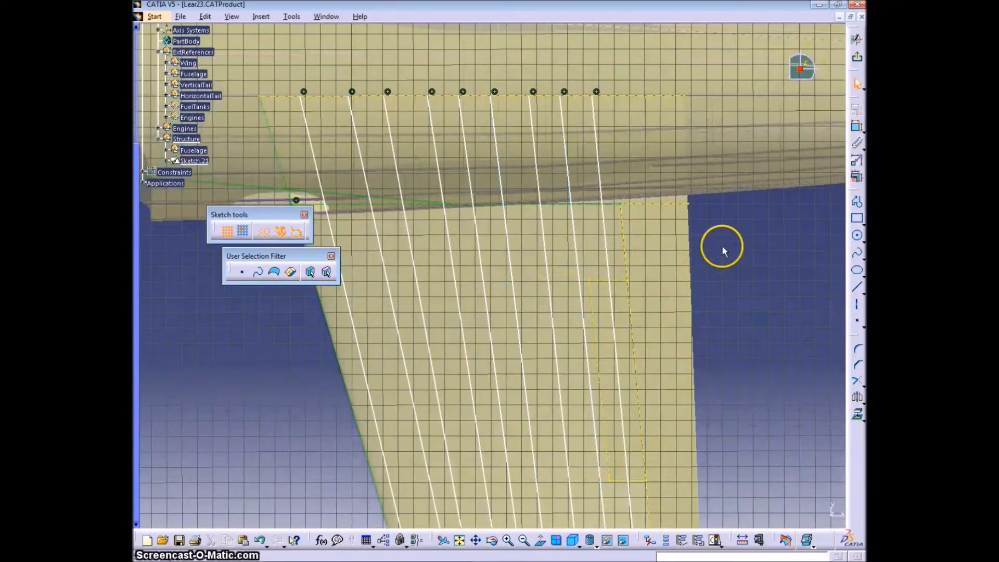
left_click(604, 215)
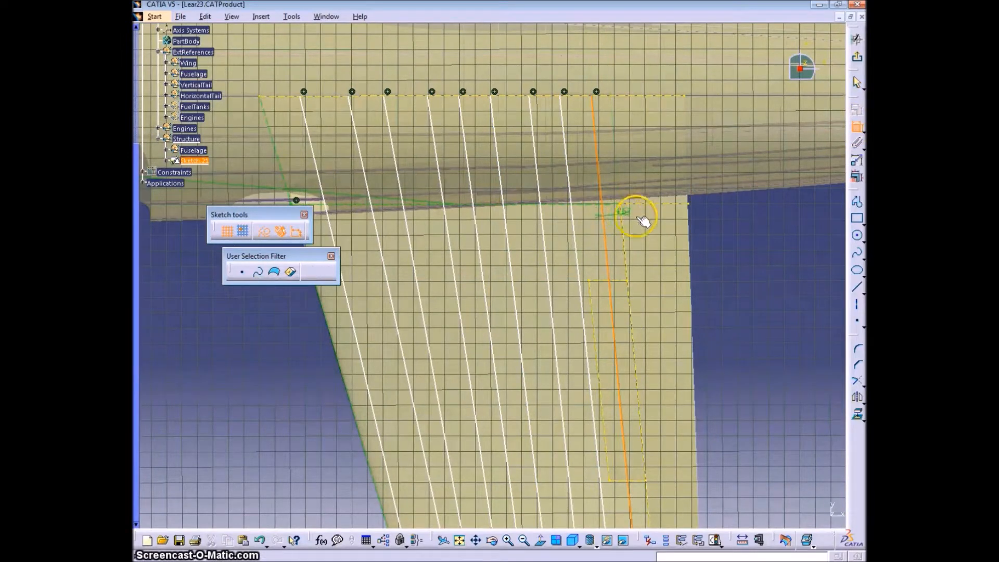
left_click(709, 224)
middle_click_drag(734, 224, 726, 266)
double_click(640, 238)
key("Return")
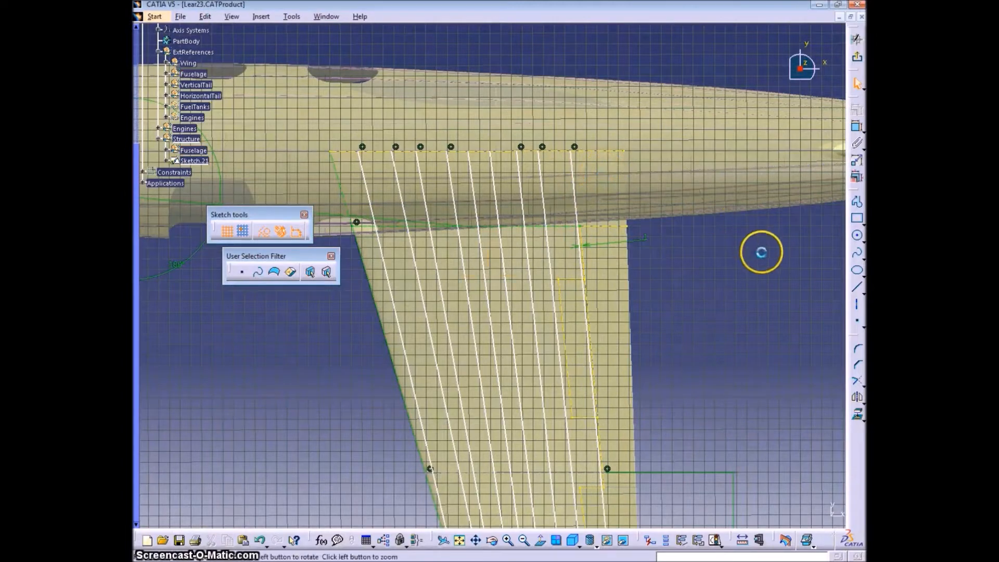
Step: Try to dimension the offset from the junction line's forward end to the rearmost spar line and reposition that dimension
middle_click_drag(763, 252, 635, 220)
mouse_move(557, 239)
middle_mouse_down()
mouse_move(629, 217)
mouse_move(704, 221)
middle_mouse_up()
left_click(604, 218)
left_click(857, 127)
middle_click_drag(552, 83, 529, 140)
left_click(457, 115)
middle_click_drag(641, 297, 666, 258)
left_click_drag(463, 29, 474, 52)
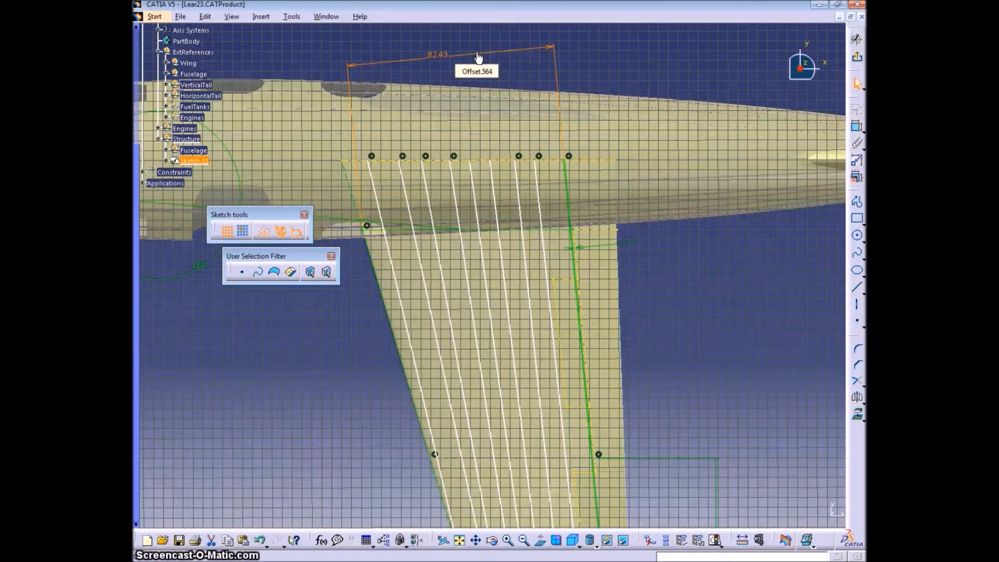
left_click_drag(479, 58, 482, 103)
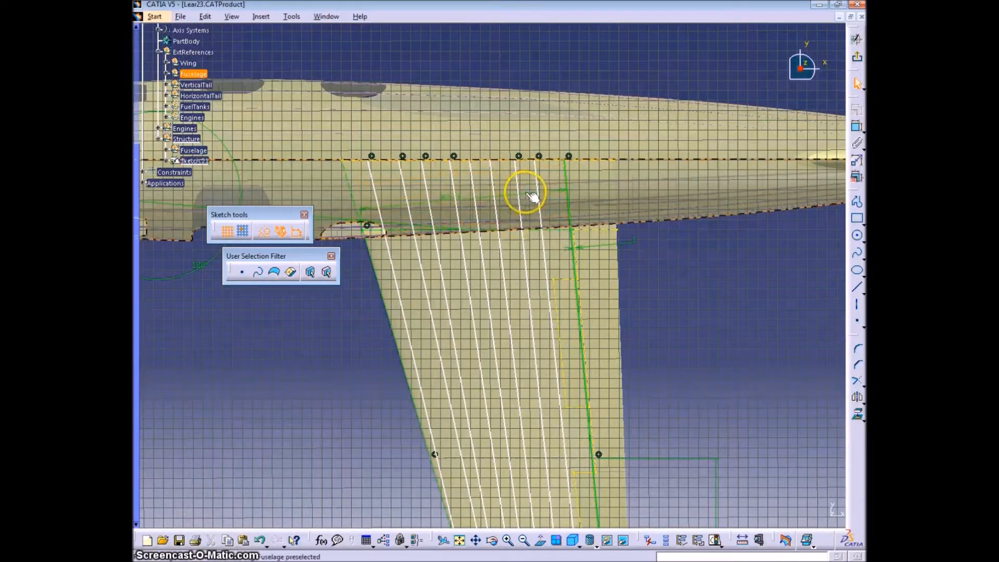
Step: Place a point near the aft wing root and make it coincident with the rearmost spar line and the wing-fuselage junction line
left_click(858, 322)
middle_click_drag(682, 263, 707, 143, "ctrl")
left_click(724, 138)
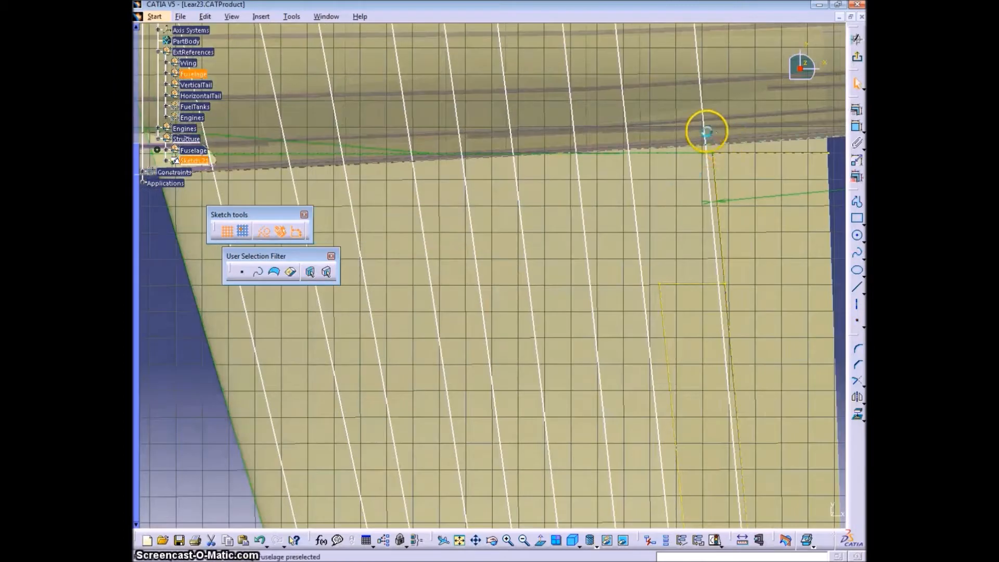
right_click(748, 115)
left_click(789, 237)
left_click(702, 155)
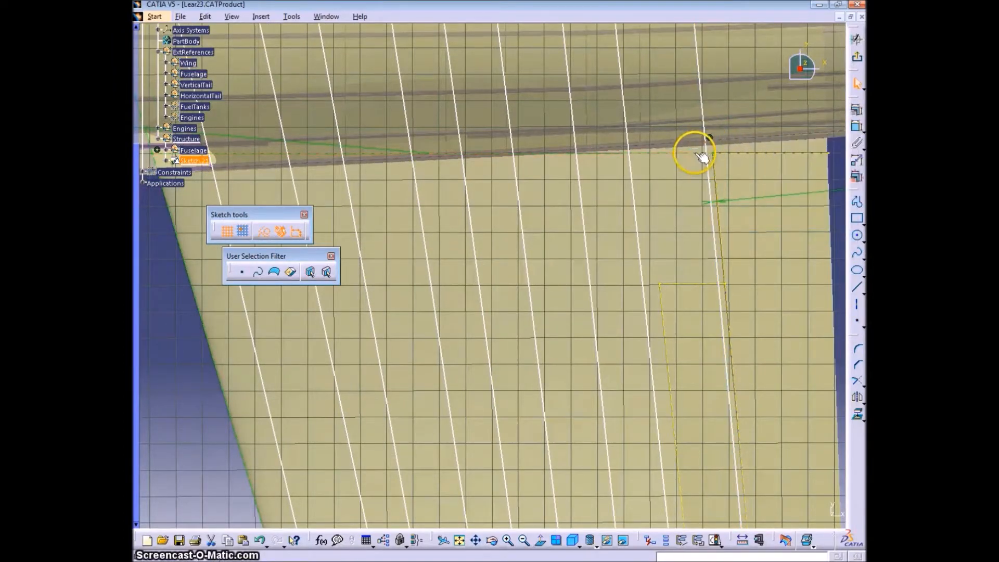
right_click(816, 146)
left_click(776, 260)
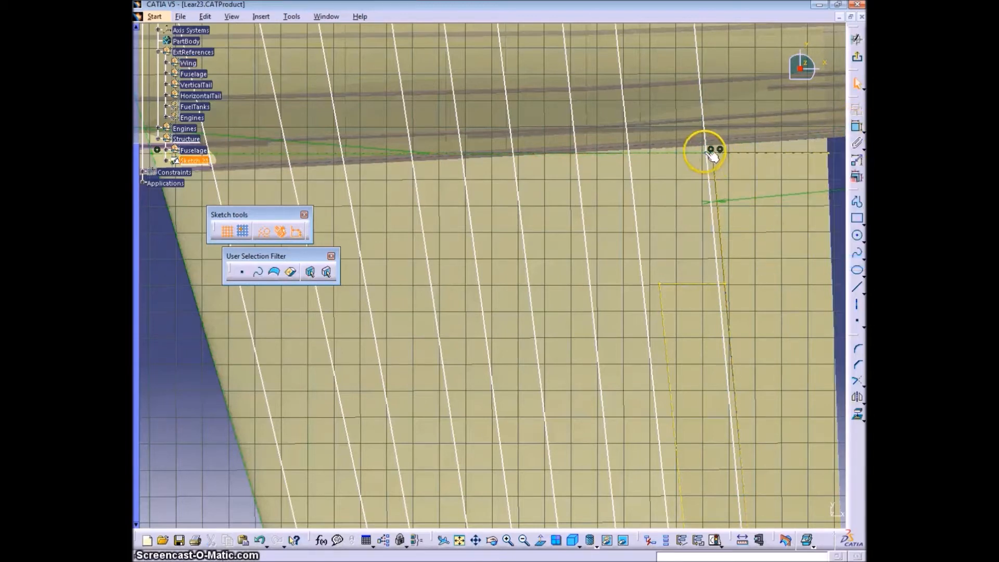
Step: Dimension the horizontal distance between the junction line's forward end and the rearmost spar's intersection point, placing it above the root line
middle_click_drag(711, 155, 688, 221)
middle_click_drag(387, 228, 517, 221)
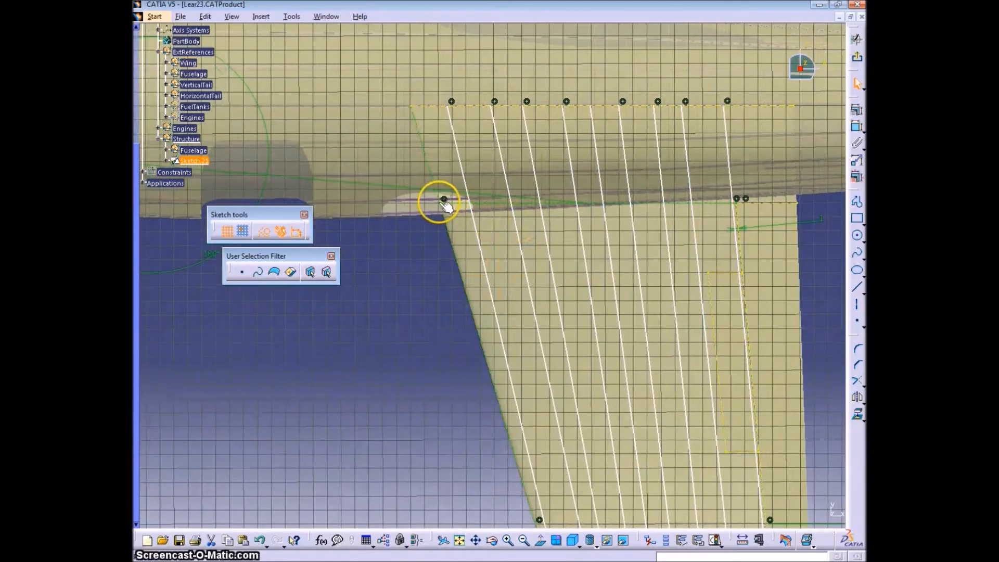
left_click(440, 202)
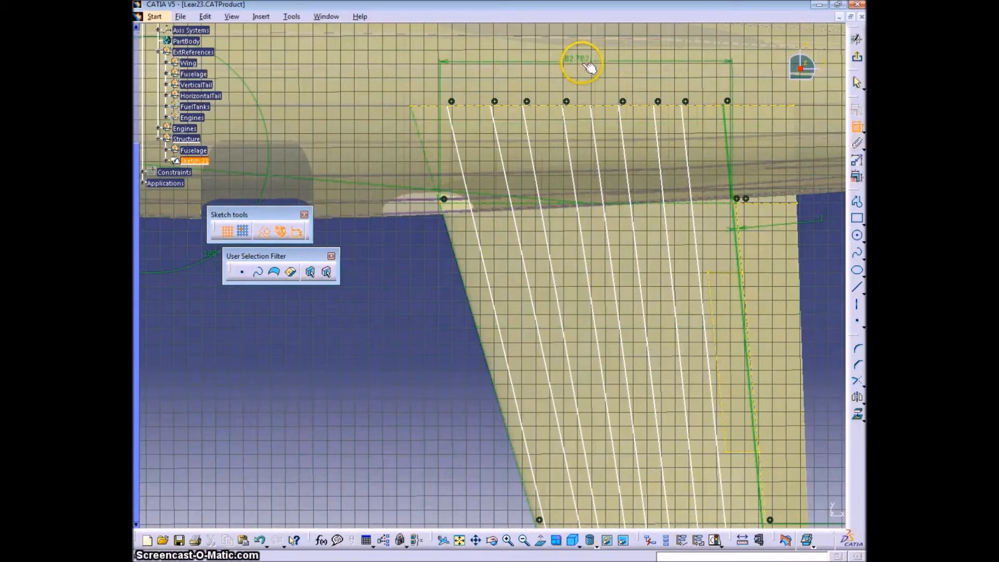
left_click(594, 96)
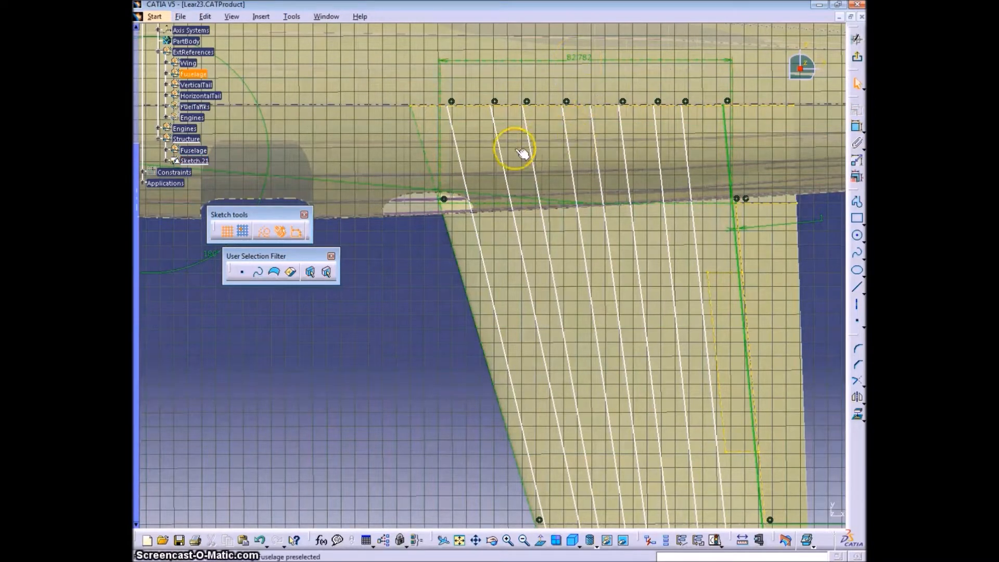
Step: Place points ahead of the wing and make them coincident with the wing-fuselage junction line and their respective spar lines
left_click(471, 203)
middle_click_drag(453, 275, 456, 319)
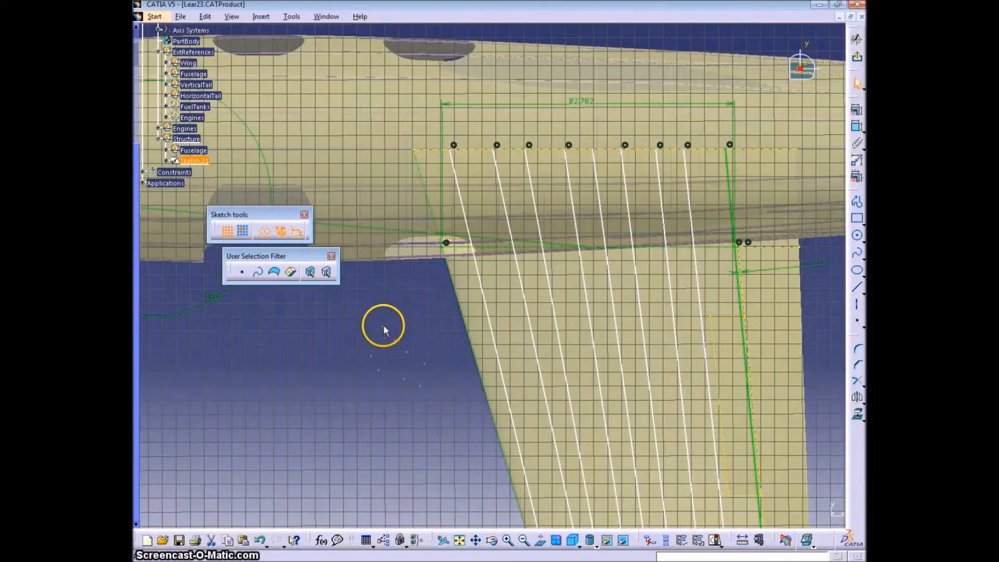
left_click(857, 127)
right_click(526, 276)
left_click(551, 398)
left_click(474, 233)
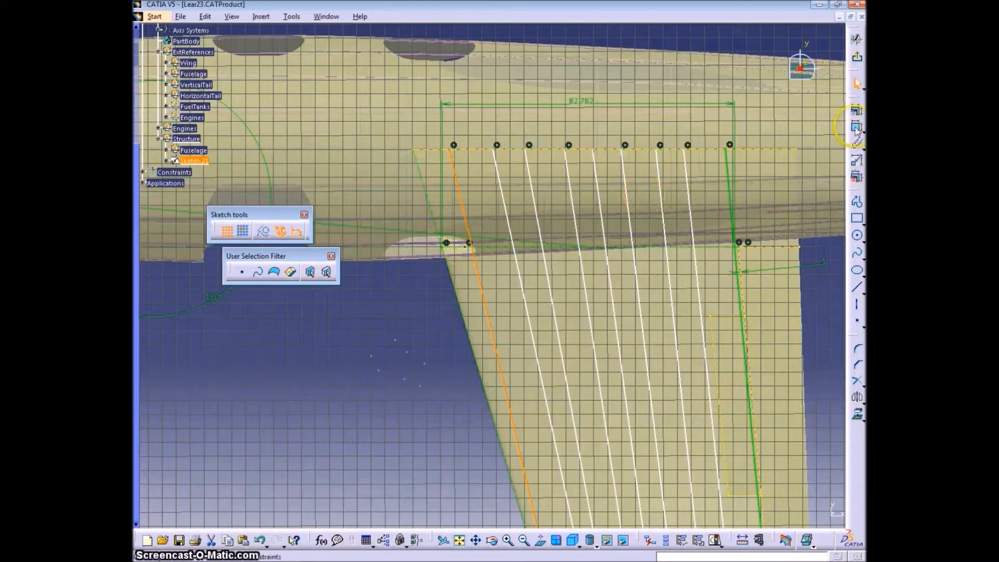
right_click(501, 275)
left_click(542, 383)
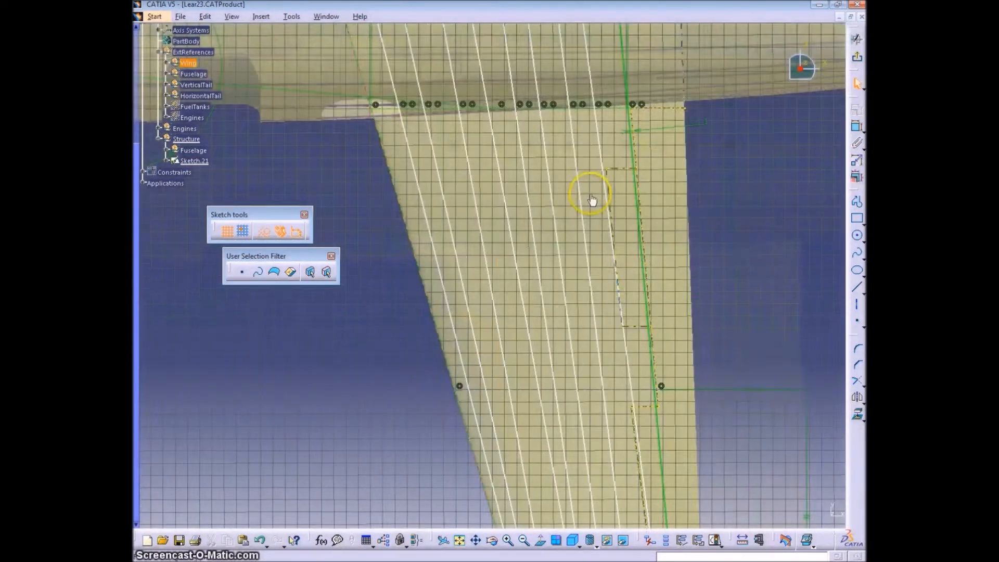
Step: Move the chordwise construction line outboard, closer to the wing tip
middle_click_drag(591, 196, 569, 264)
middle_click_drag(638, 396, 619, 302)
left_click_drag(587, 192, 579, 265)
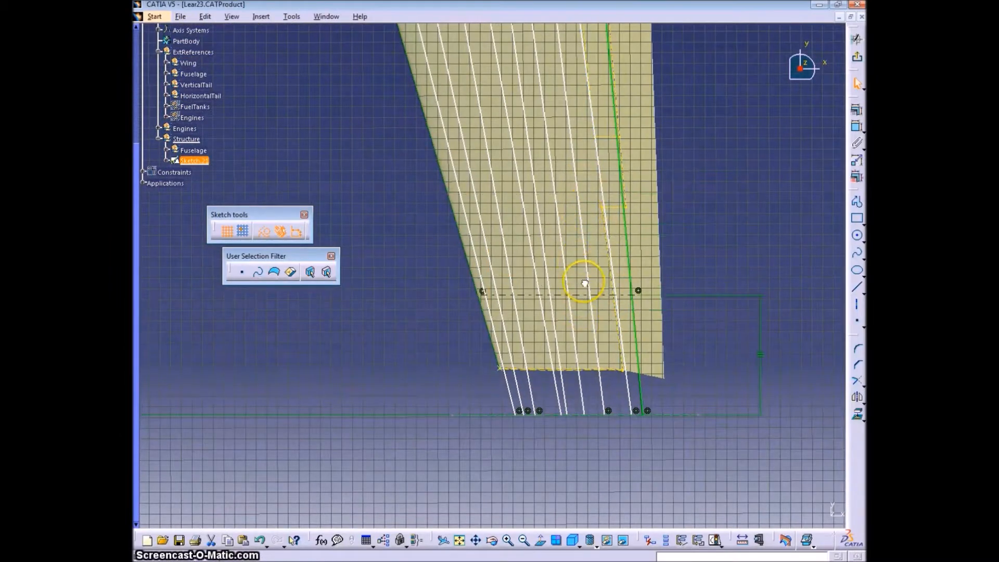
middle_click_drag(696, 276, 715, 255)
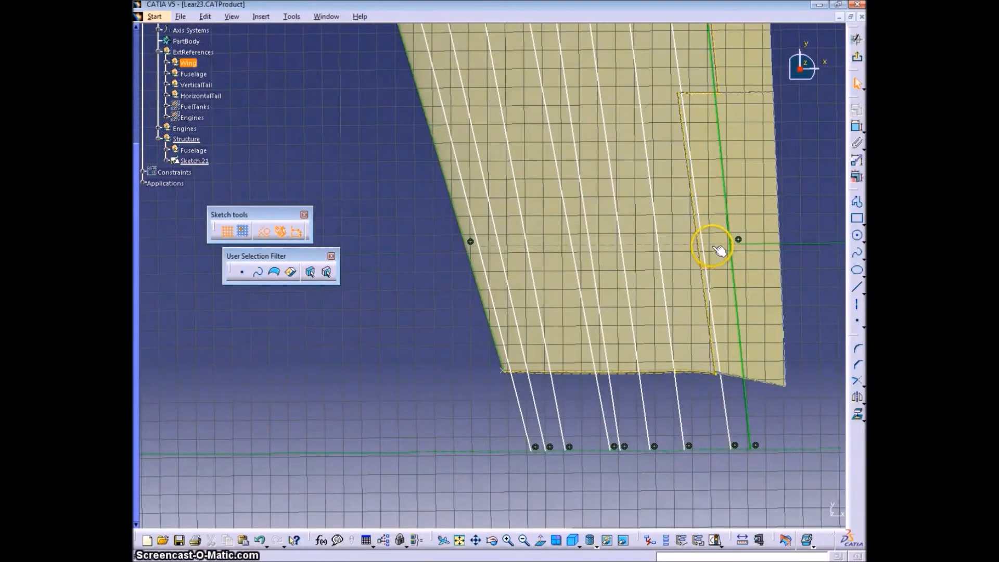
Step: Place a set of points ahead of the leading edge near the outboard chordwise line
left_click(858, 324)
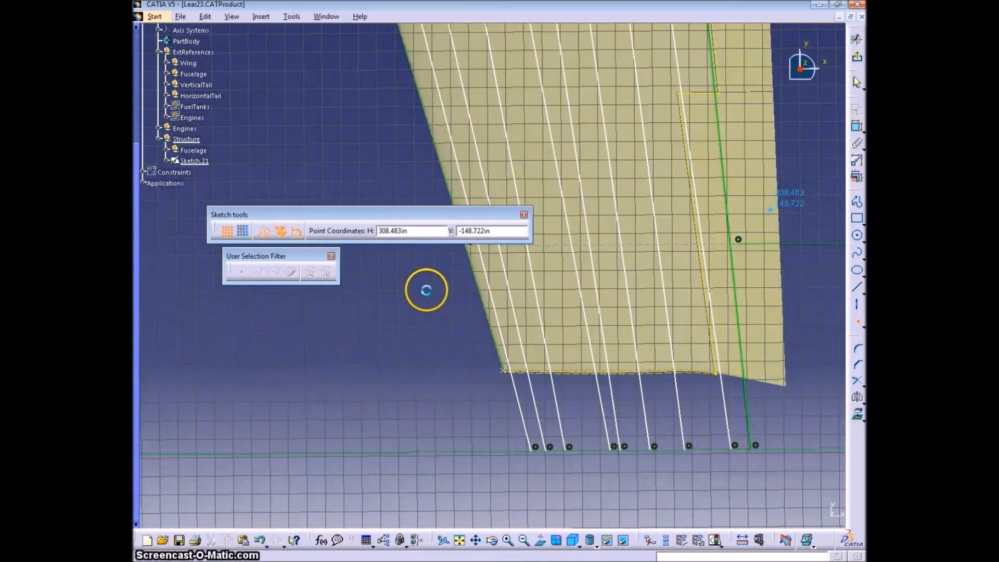
left_click(411, 267)
left_click(856, 318)
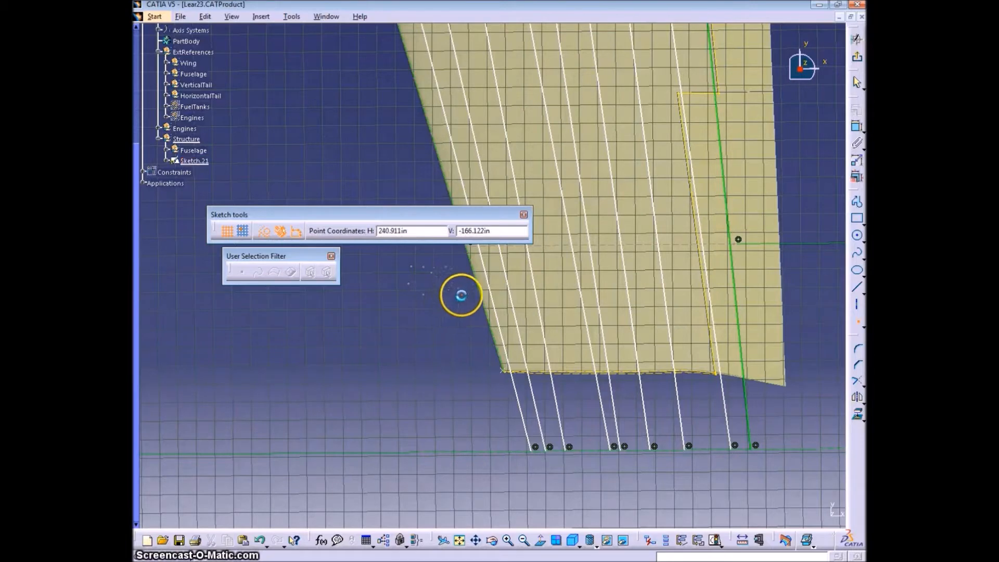
Step: Make one of the new points coincident with the outboard chordwise line and the foremost spar line
left_click(492, 248)
left_click(856, 125)
right_click(447, 242)
left_click(478, 310)
left_click_drag(418, 251, 485, 251)
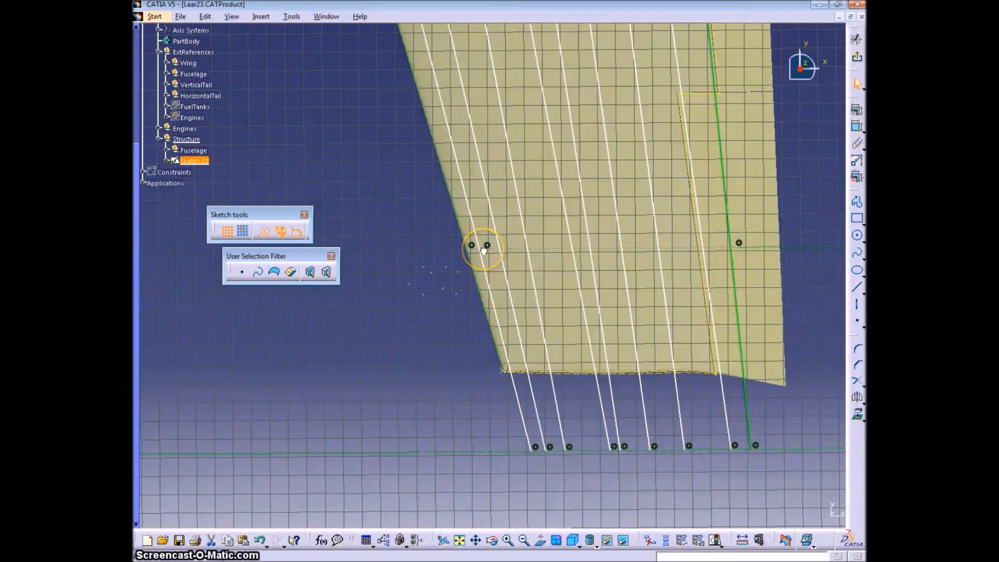
left_click(476, 252)
right_click(485, 267)
left_click(520, 383)
Step: Make the remaining outboard points coincident with the outboard chordwise line and their respective spar lines
middle_click_drag(473, 304, 429, 339, "ctrl")
middle_click_drag(669, 353, 491, 304, "ctrl")
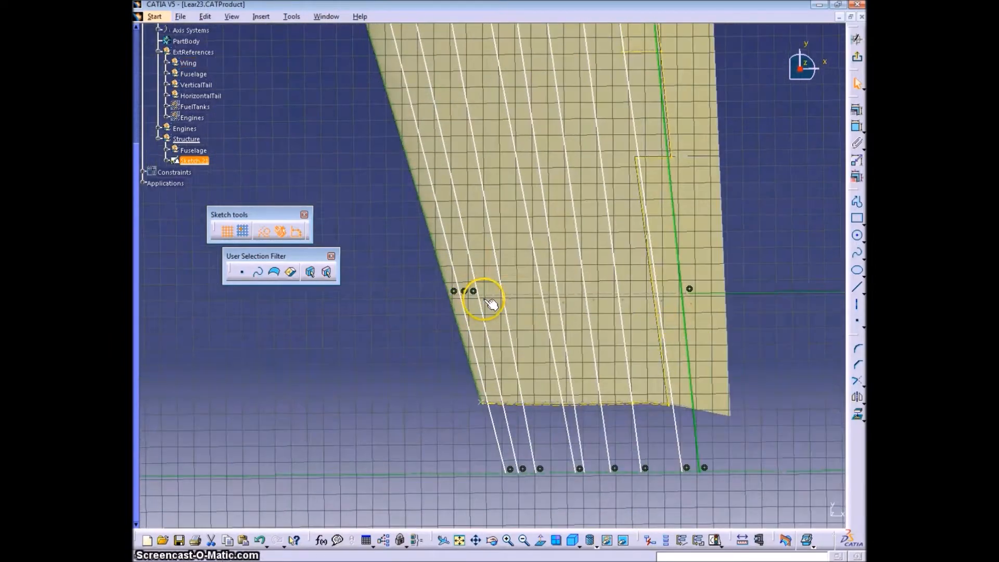
mouse_move(540, 359)
middle_mouse_down("ctrl")
mouse_move(478, 356)
mouse_move(475, 382)
middle_mouse_up("ctrl")
right_click(488, 269)
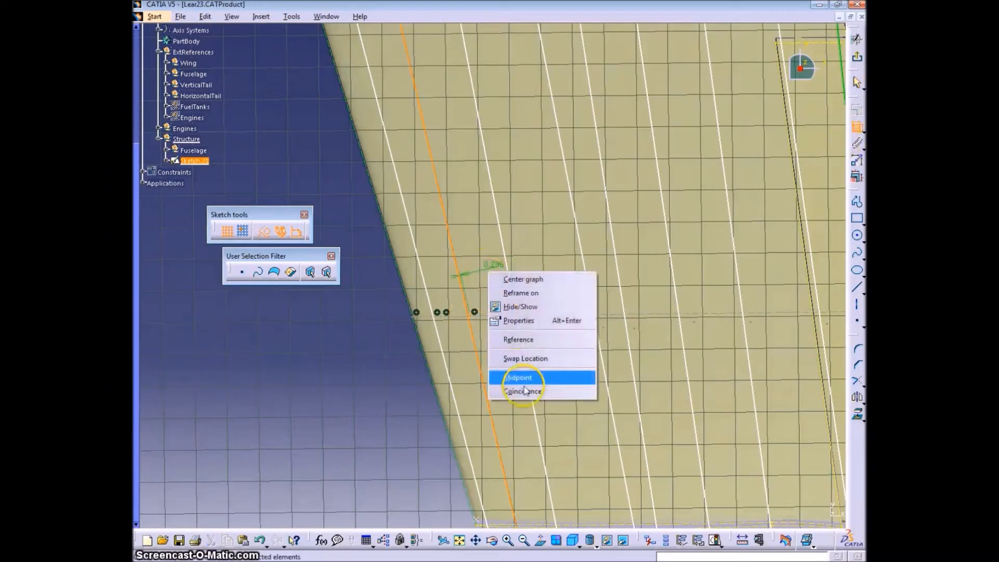
left_click(527, 379)
Step: Move the overall root dimension closer to the spars and dimension the distance from the leading-edge point to the first spar point on the junction line
middle_click_drag(588, 364, 578, 452, "ctrl")
middle_click_drag(458, 89, 516, 385)
mouse_move(516, 385)
middle_mouse_down("ctrl")
mouse_move(520, 301)
mouse_move(588, 275)
middle_mouse_up("ctrl")
left_click(719, 215)
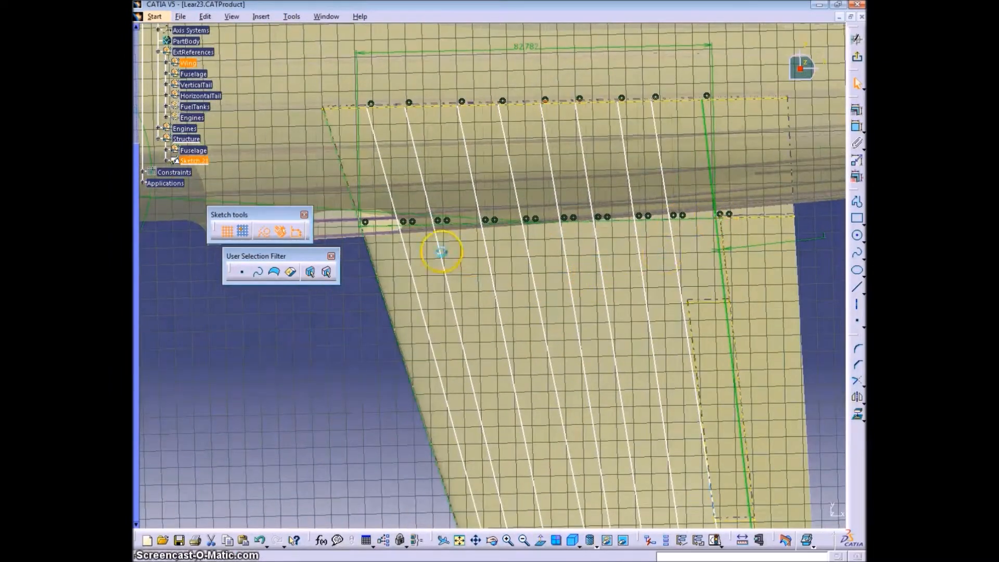
left_click(858, 127)
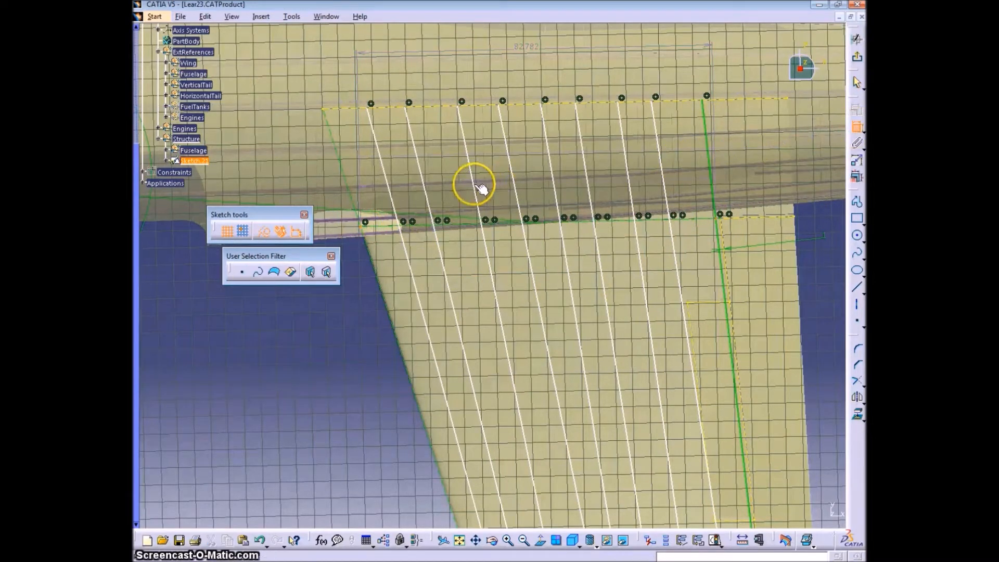
left_click_drag(541, 49, 538, 76)
left_click(398, 224)
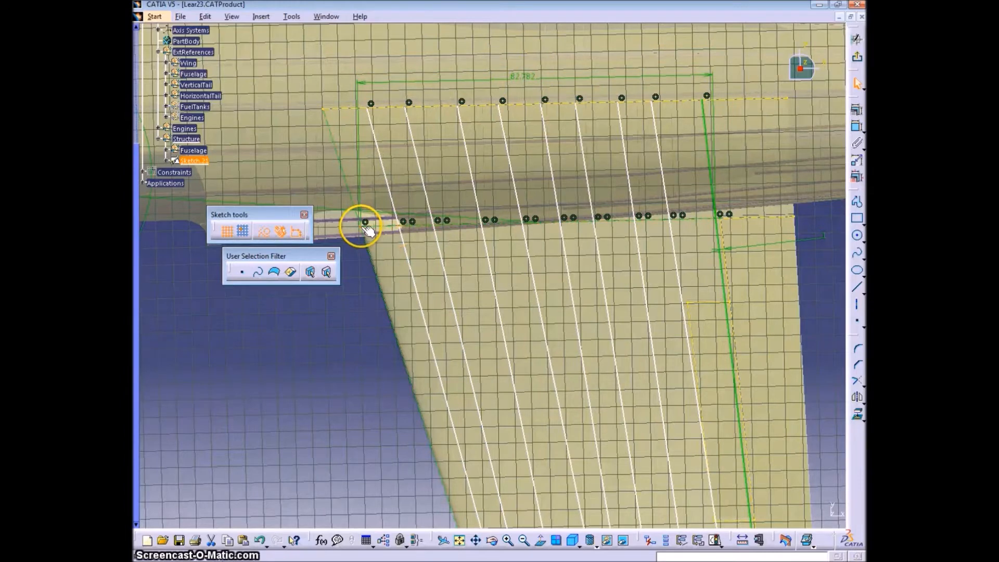
left_click(387, 65)
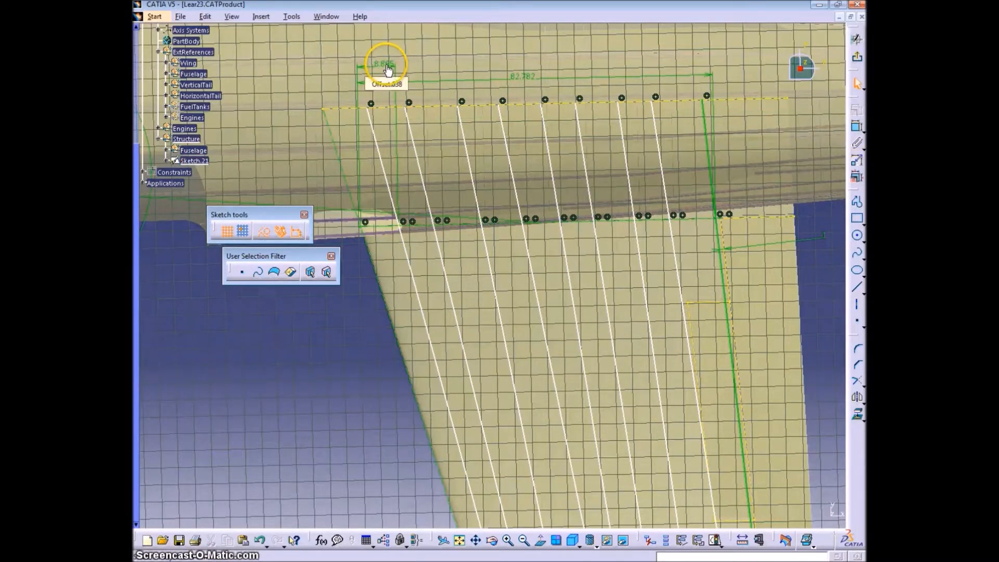
Step: Drive the first root spar spacing with a formula that divides the overall root dimension by 8
double_click(387, 66)
type("=")
left_click(521, 77)
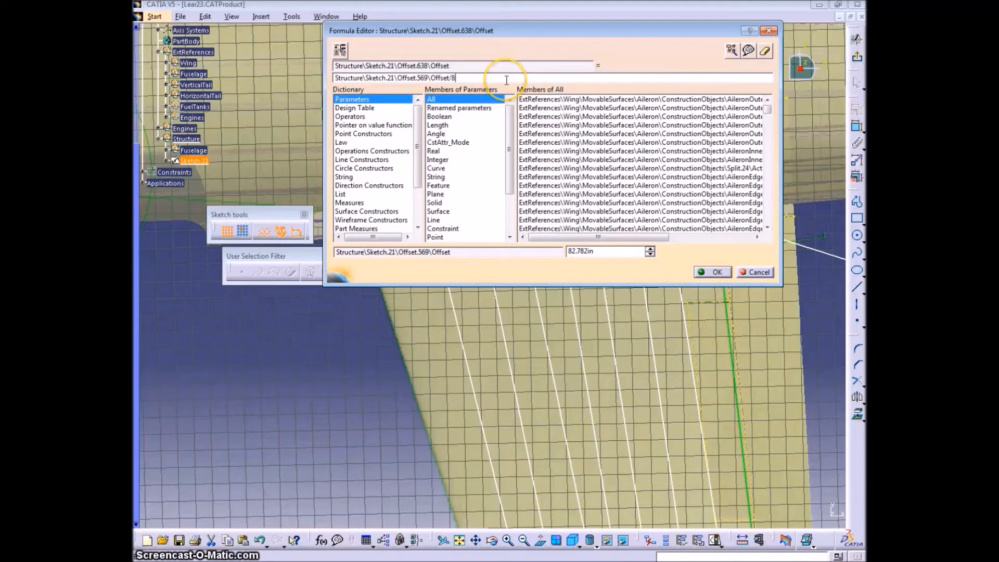
left_click(712, 272)
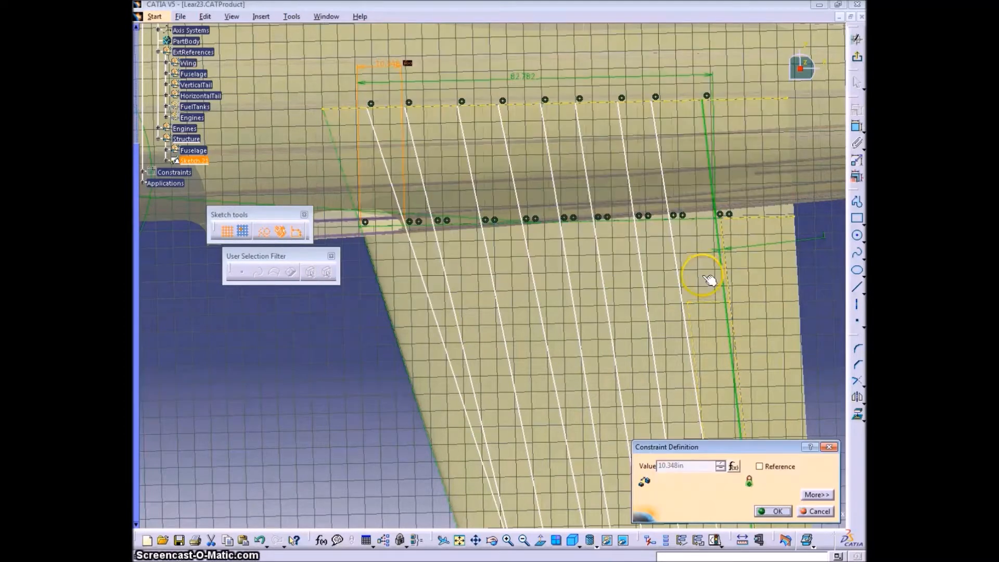
left_click(772, 511)
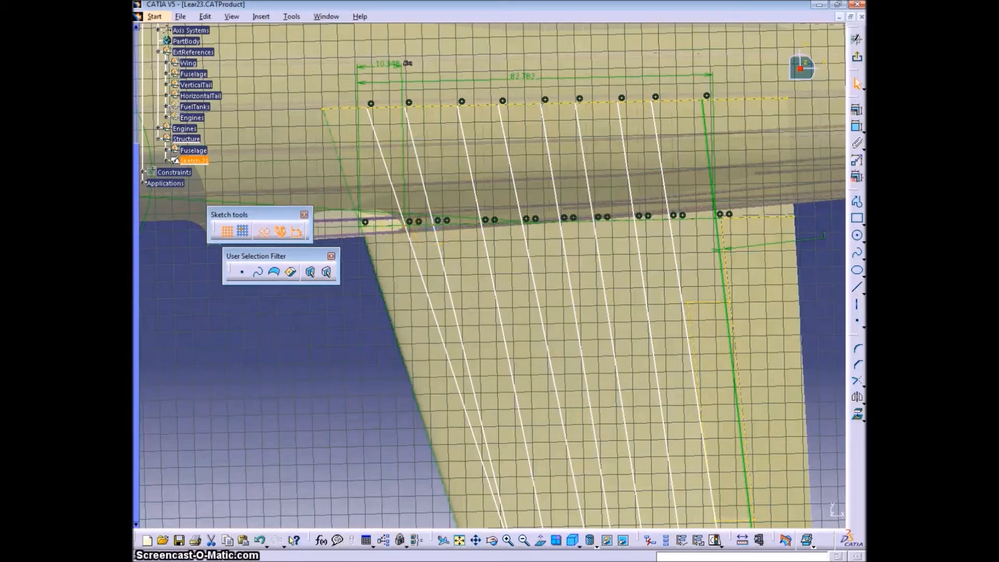
Step: Dimension the distance between the first and second spar points at the root and set it equal to the first root spacing
left_click(855, 127)
left_click(421, 70)
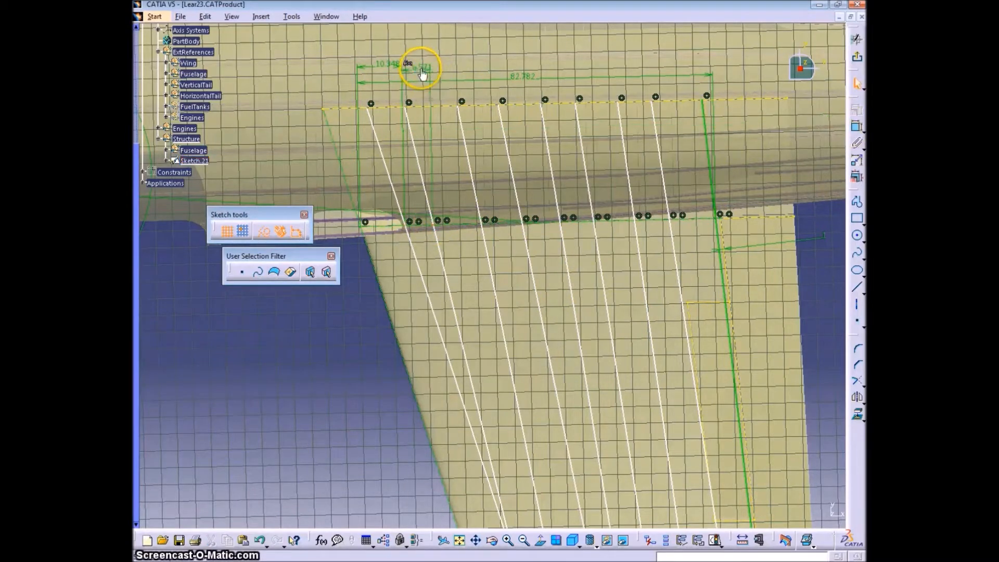
double_click(421, 70)
left_click(387, 64)
left_click(765, 508)
left_click(856, 128)
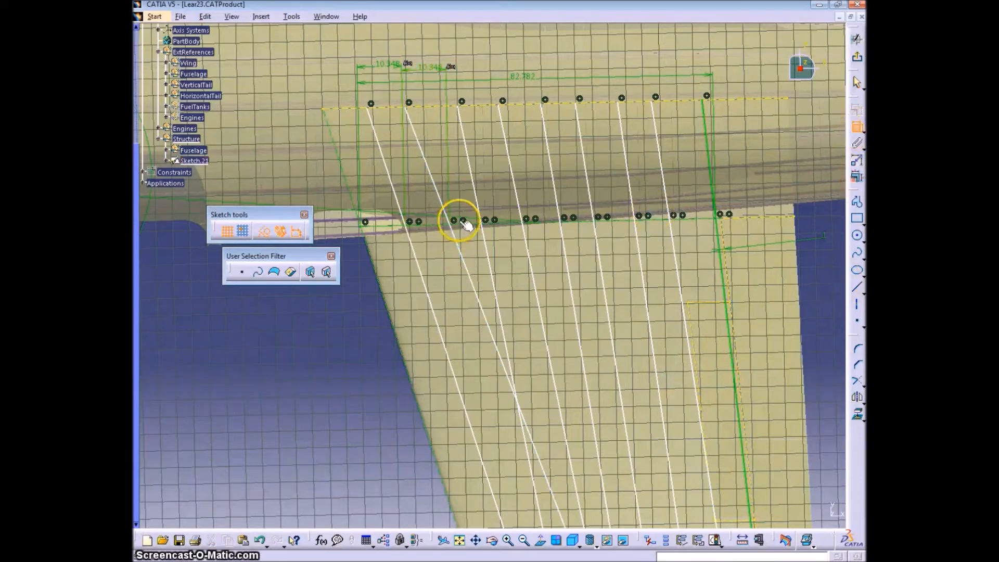
left_click(482, 225)
key("Escape")
Step: Dimension the distance between the second and third spar points at the root and link it by formula to the preceding spacing
middle_click_drag(468, 276, 479, 177, "ctrl")
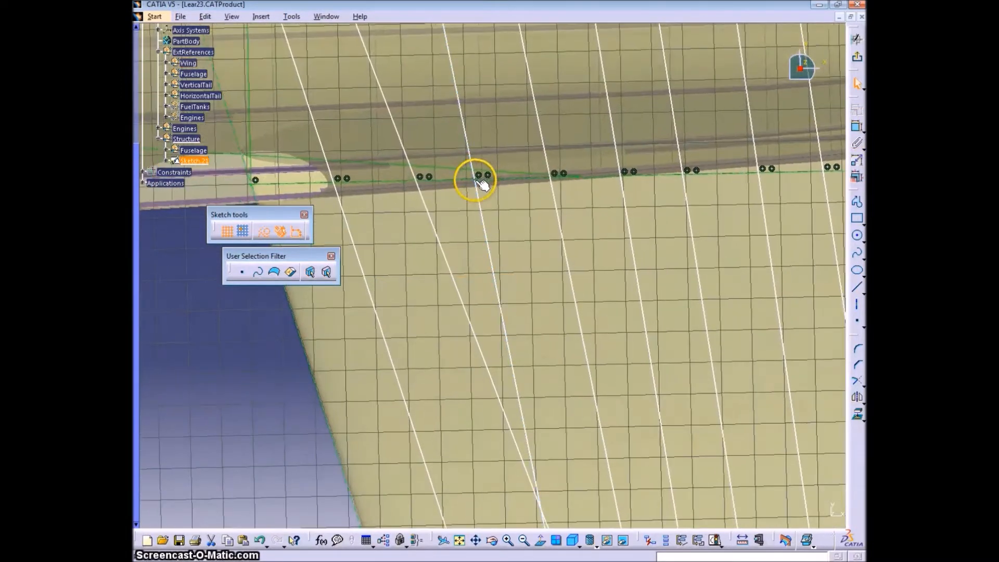
left_click(857, 128)
middle_click_drag(474, 139, 478, 190, "ctrl")
left_click(479, 193)
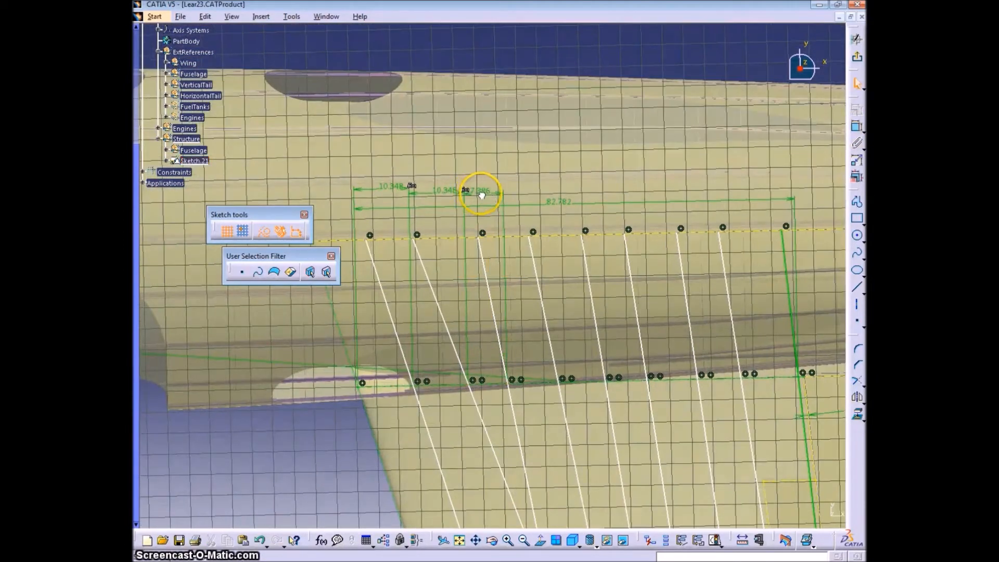
double_click(481, 195)
type("=")
left_click(446, 191)
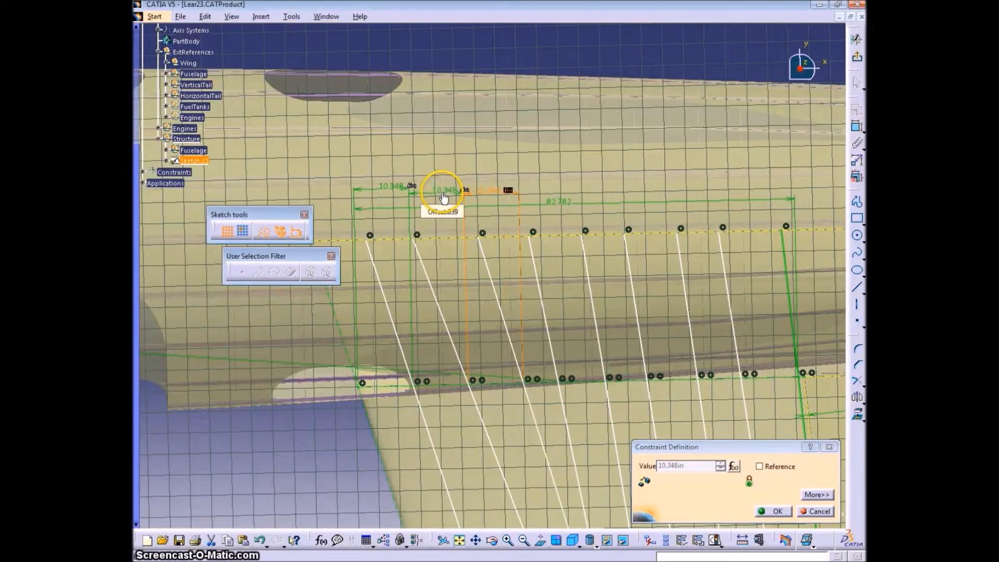
left_click(773, 511)
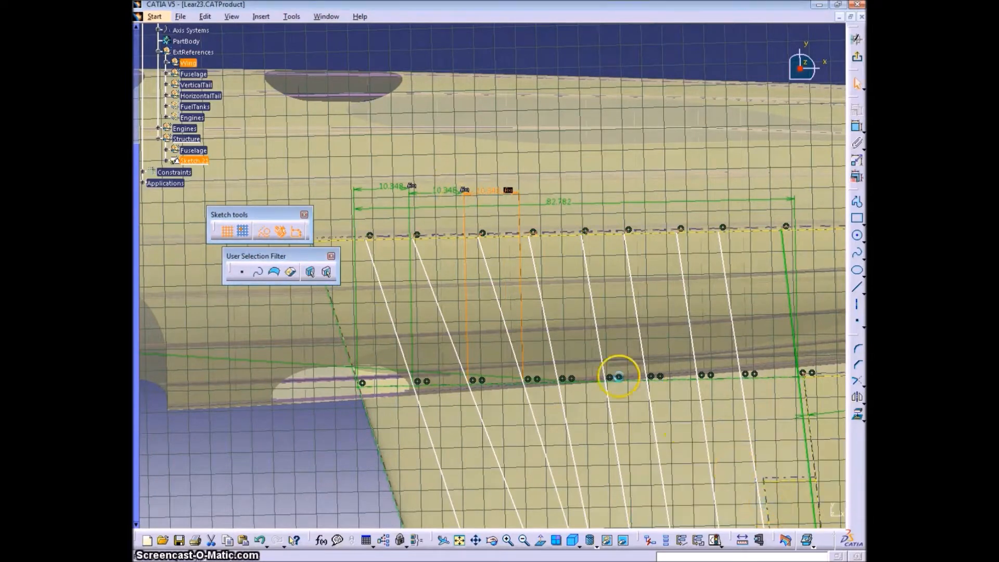
Step: Dimension the distance between the third and fourth spar points at the root and link it by formula to the preceding spacing
left_click(559, 383)
left_click(523, 385, "ctrl")
left_click(856, 127)
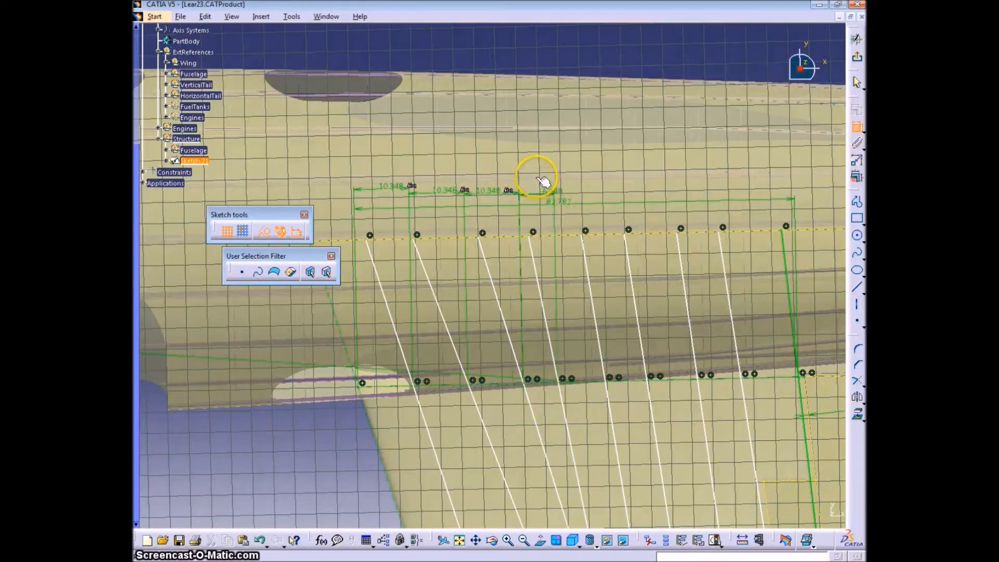
left_click(538, 179)
double_click(536, 179)
type("=")
left_click(491, 191)
left_click(773, 511)
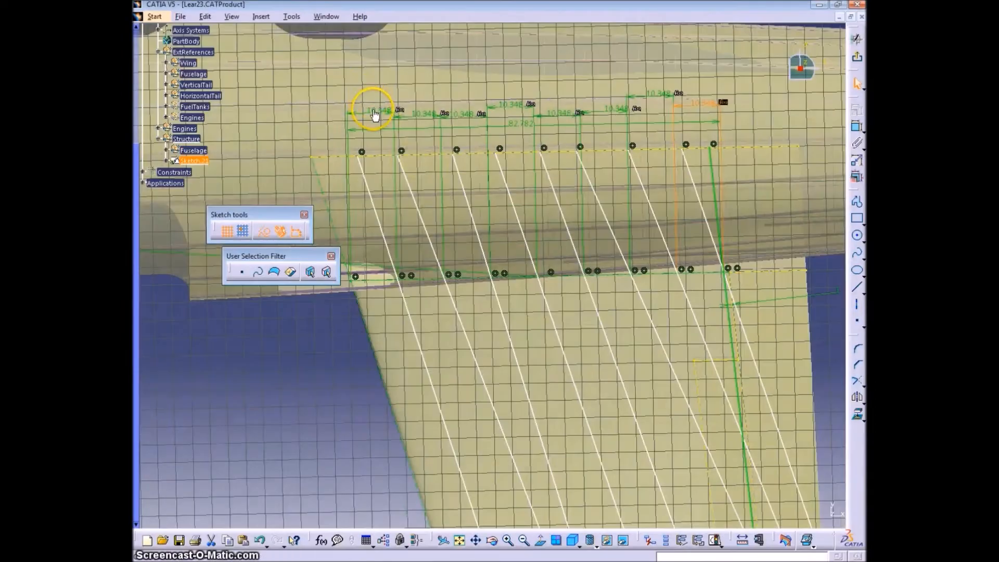
Step: Edit the first root spacing's formula so that it divides the overall root dimension by 9
double_click(376, 111)
left_click(733, 467)
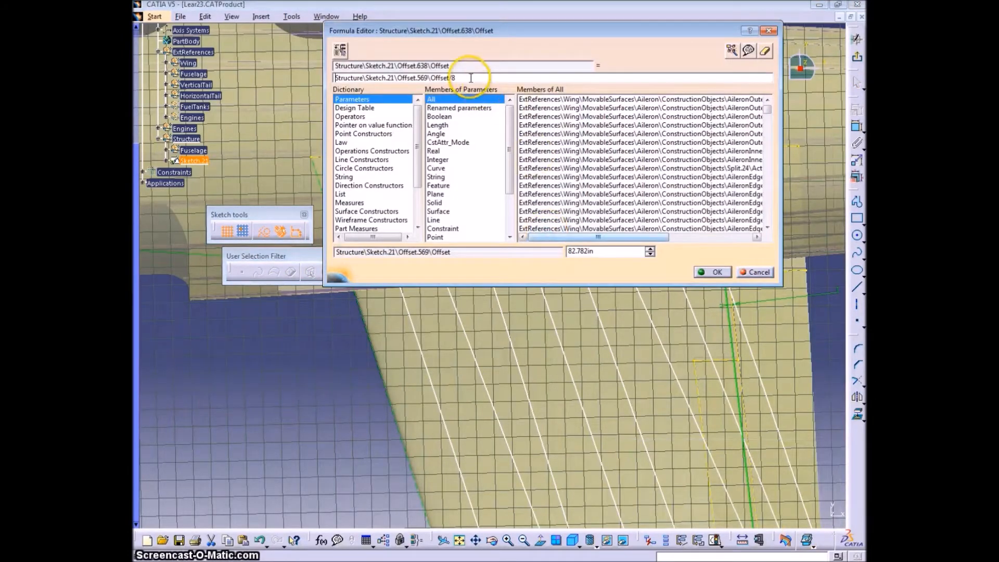
left_click(719, 271)
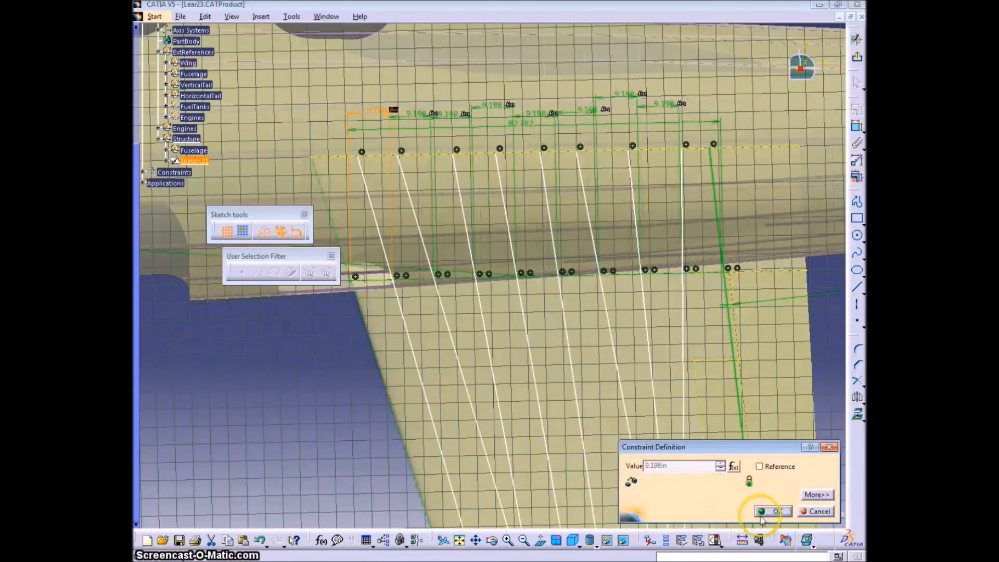
left_click(763, 513)
Step: Shift the unconstrained spar lines near the wing tip so they are spread out and no longer cross
mouse_move(557, 402)
middle_mouse_down()
mouse_move(548, 249)
mouse_move(578, 424)
middle_mouse_up()
middle_click_drag(578, 424, 560, 268)
mouse_move(570, 425)
left_mouse_down()
mouse_move(605, 427)
mouse_move(549, 426)
mouse_move(562, 421)
left_mouse_up()
left_click(660, 450)
mouse_move(651, 489)
middle_mouse_down()
mouse_move(602, 429)
mouse_move(600, 398)
middle_mouse_up()
middle_click_drag(601, 399, 596, 377, "ctrl")
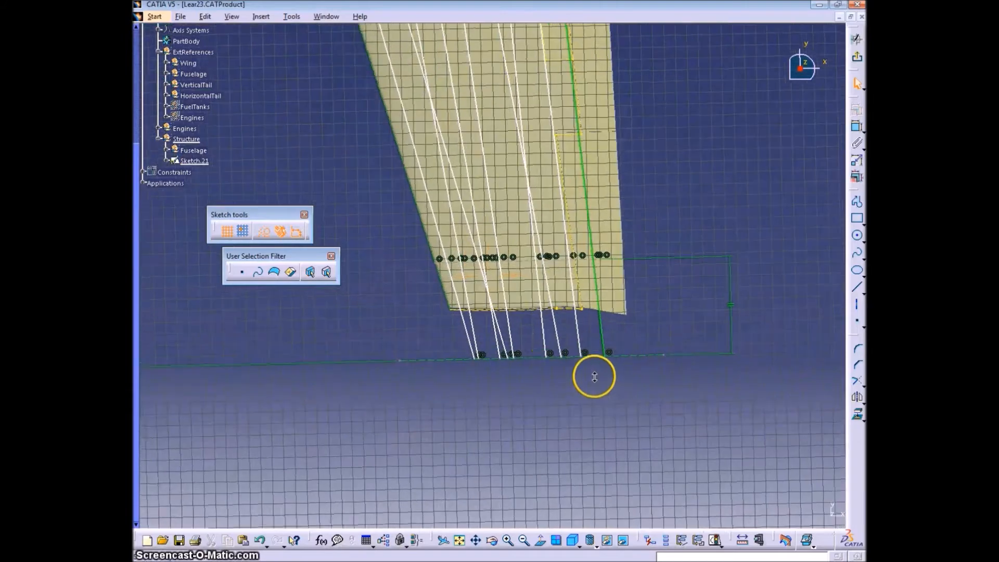
left_click_drag(546, 342, 540, 343)
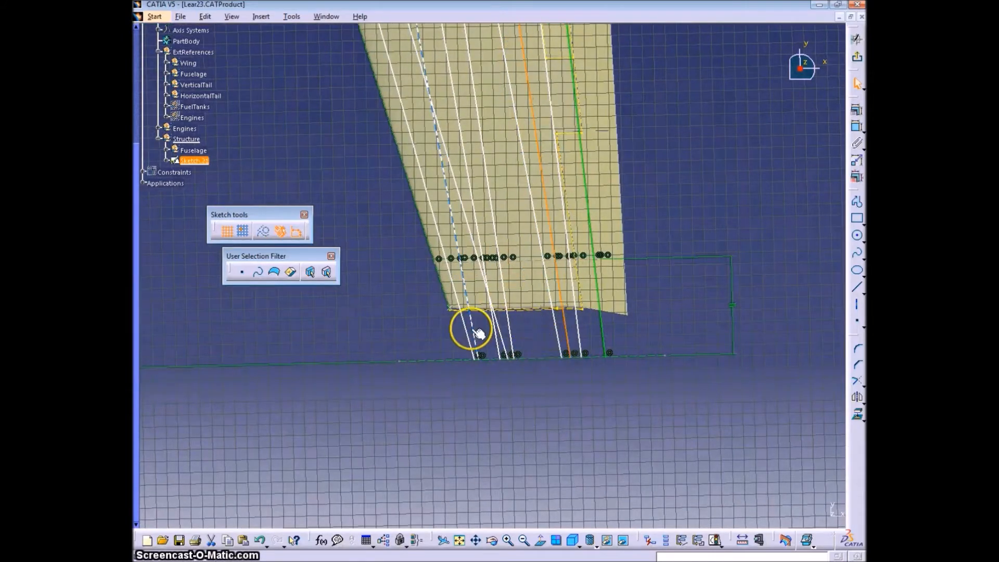
mouse_move(485, 323)
left_mouse_down()
mouse_move(502, 319)
mouse_move(472, 335)
left_mouse_up()
mouse_move(516, 319)
middle_mouse_down("ctrl")
mouse_move(522, 392)
mouse_move(509, 262)
middle_mouse_up("ctrl")
Step: Dimension the overall distance between the leading-edge point and the rear spar point on the outboard chordwise line
left_click(601, 219)
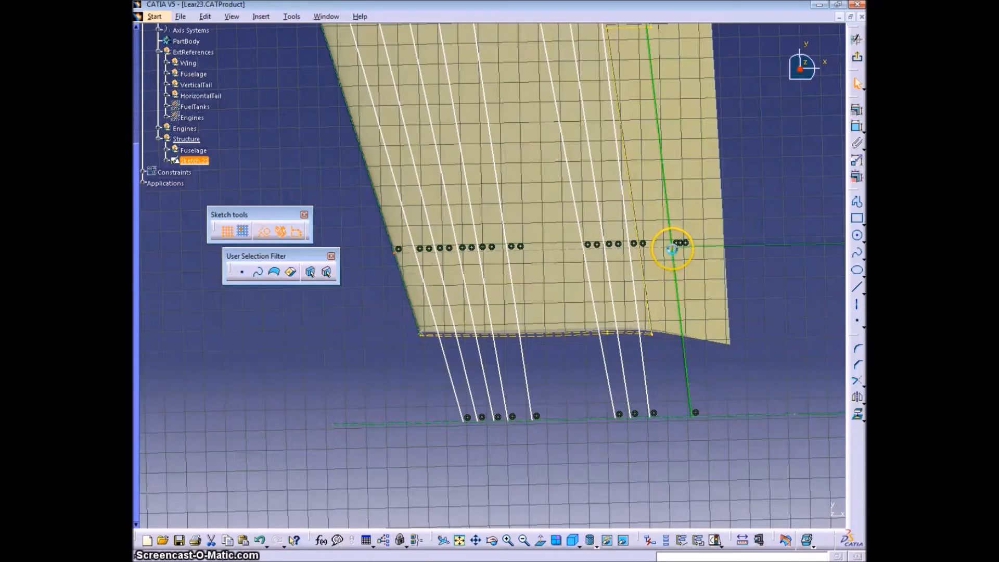
left_click(858, 125)
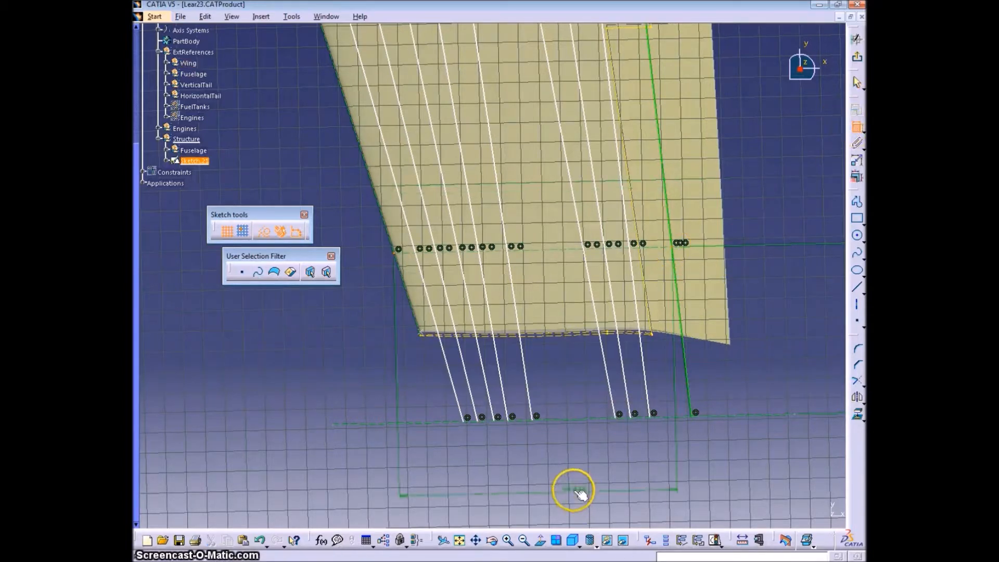
left_click(569, 455)
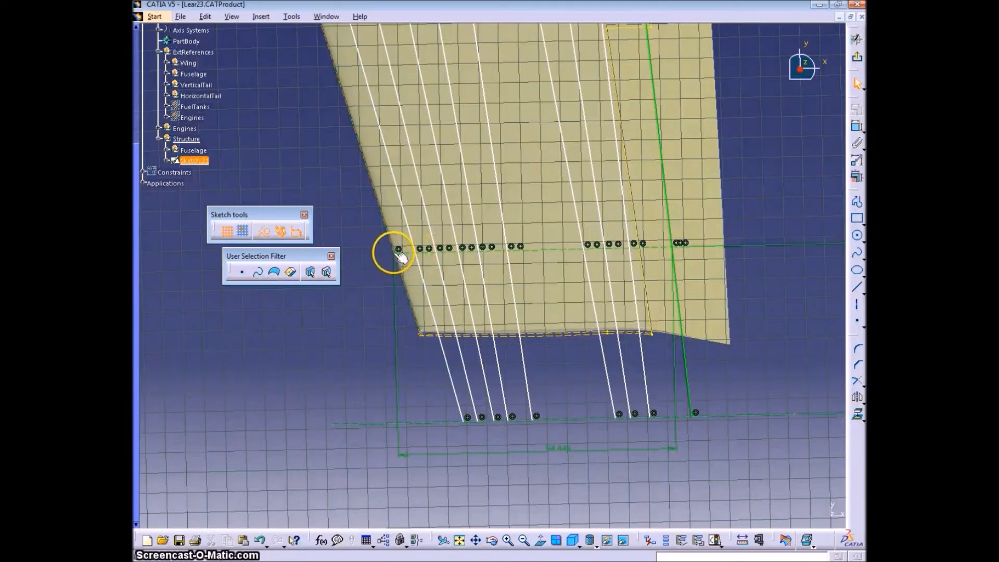
Step: Dimension the first spar's offset from the leading-edge point on the outboard line and set it by formula to the overall outboard distance divided by 9
left_click(856, 127)
left_click(429, 301)
type("=")
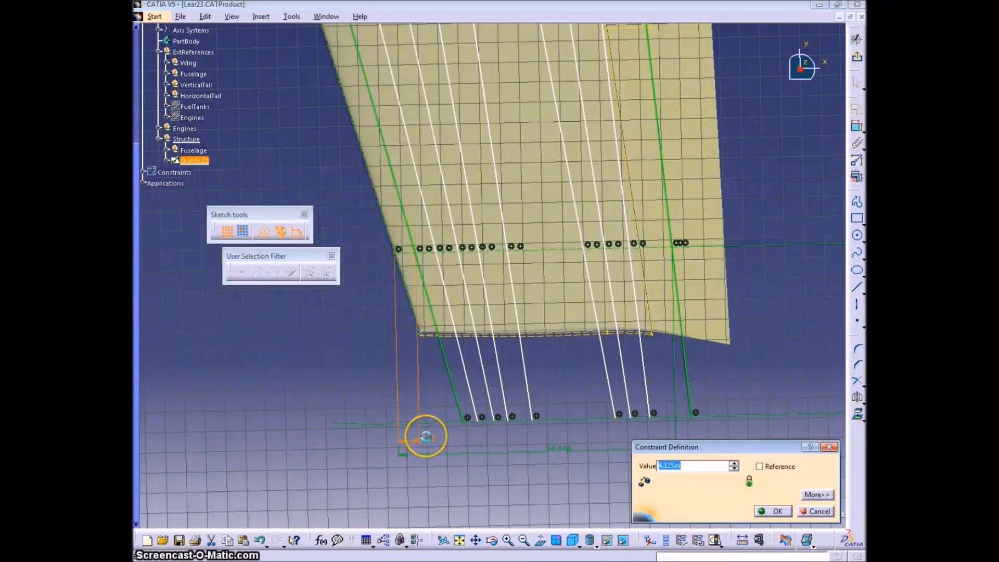
left_click(556, 448)
left_click(735, 467)
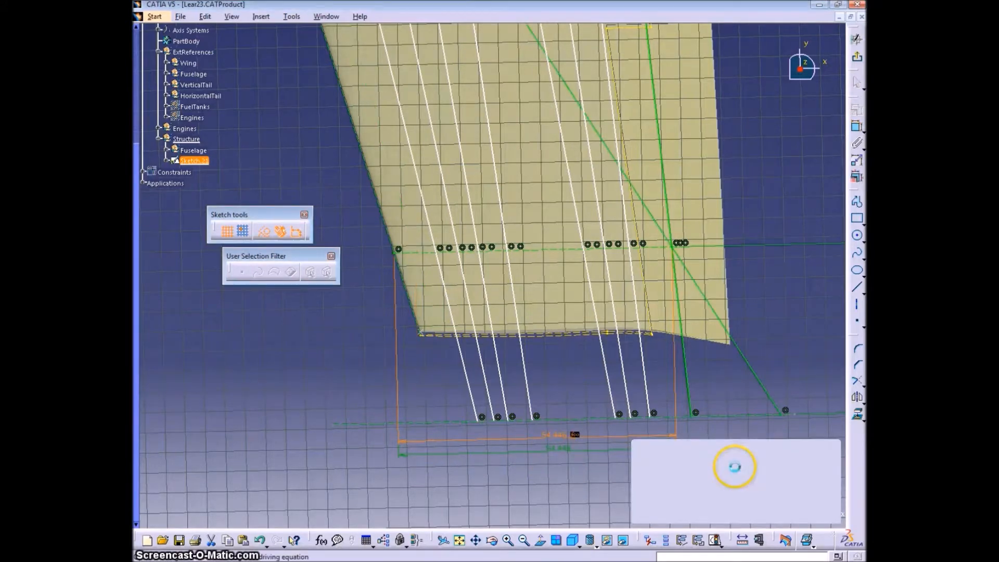
key("Return")
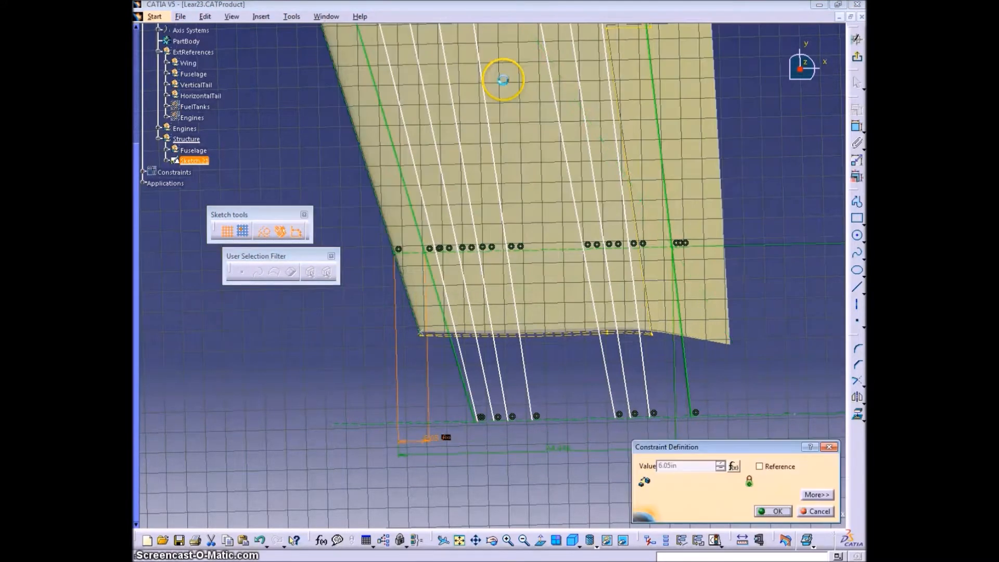
left_click(768, 509)
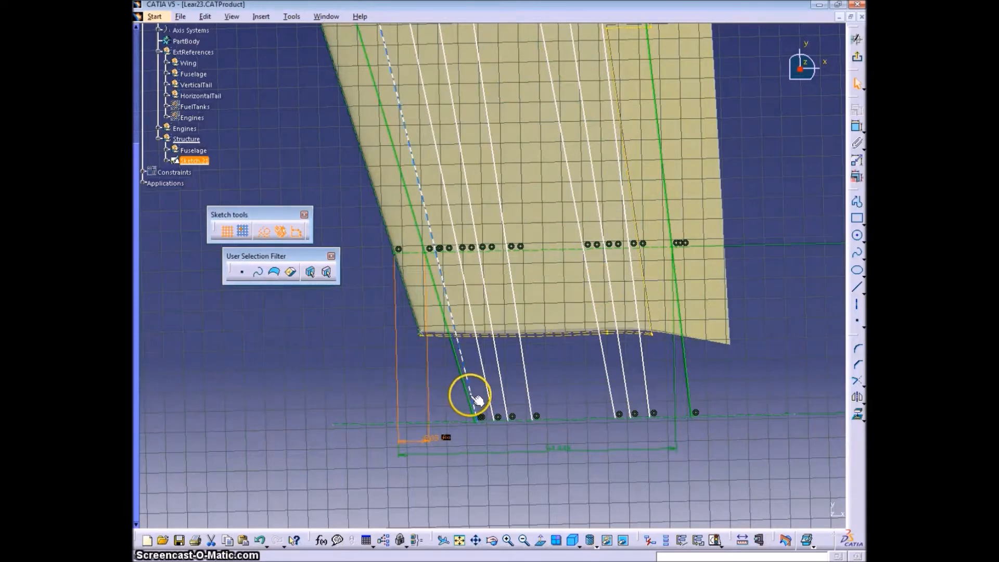
Step: Move the existing outboard dimensions farther from the tip, dimension the spacing between the first and second spars there, and equate it to the first outboard offset
left_click(567, 448)
left_click_drag(574, 496, 574, 495)
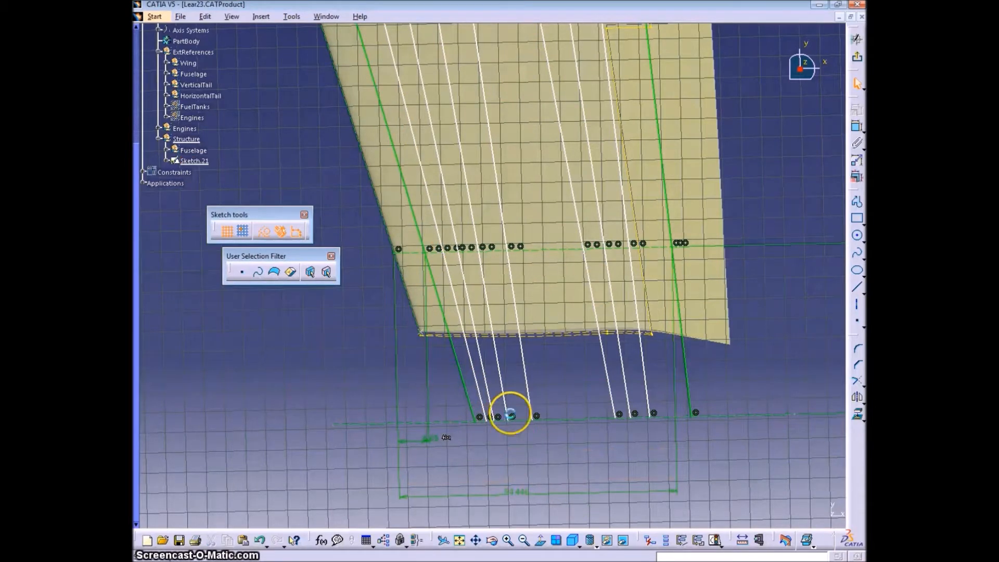
left_click(856, 127)
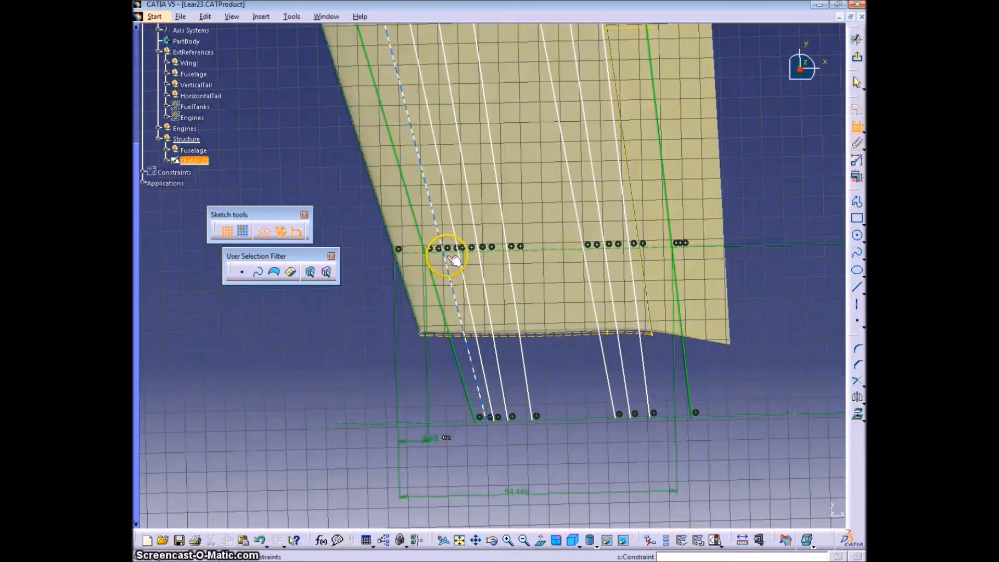
left_click(430, 251)
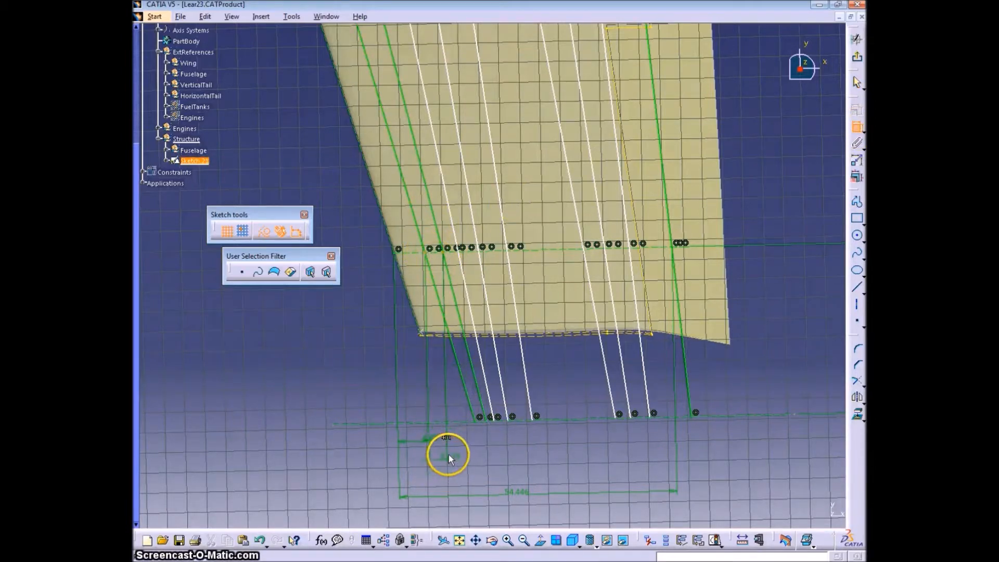
left_click_drag(415, 438, 415, 512)
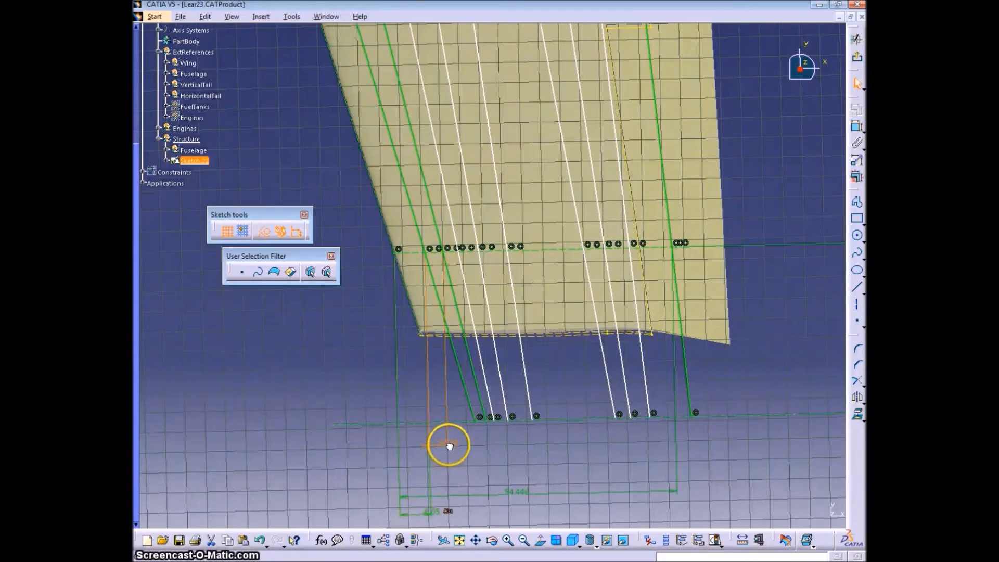
double_click(450, 445)
left_click(428, 513)
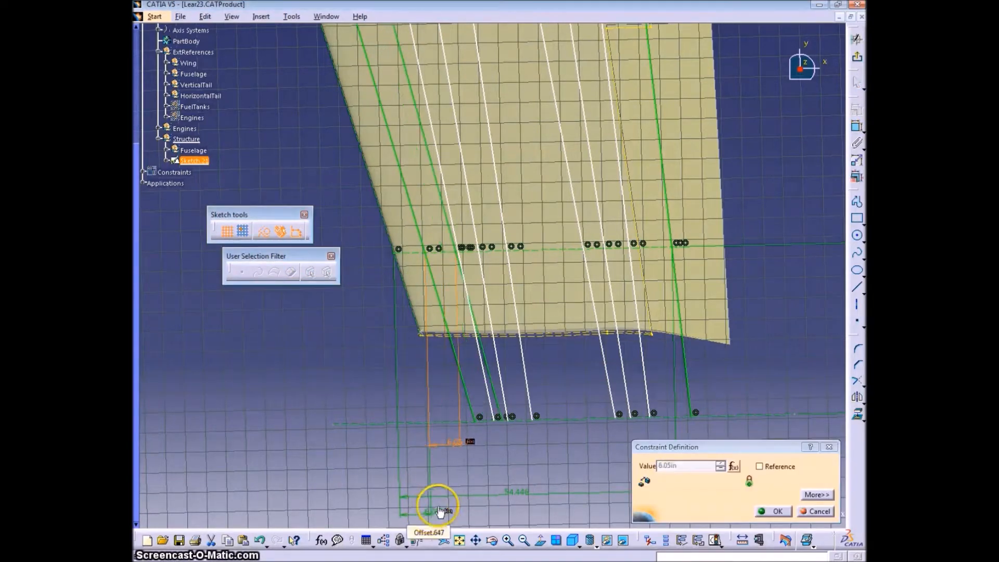
left_click(492, 441)
Step: Dimension the spacing between the second and third spars on the outboard line and equate it to the spacing before it
mouse_move(467, 252)
left_mouse_down()
mouse_move(453, 237)
mouse_move(465, 250)
mouse_move(450, 254)
left_mouse_up()
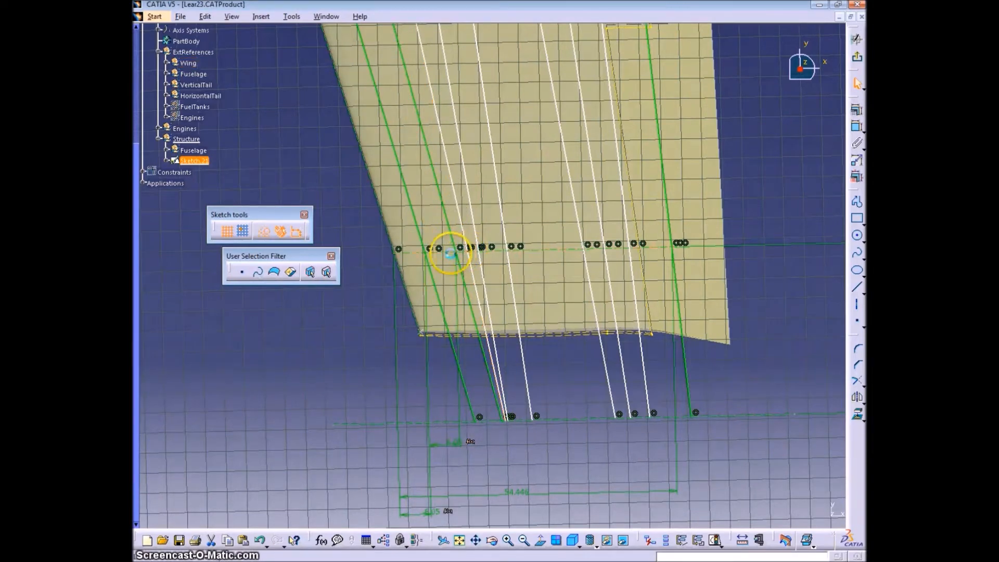
left_click(855, 125)
left_click(675, 318)
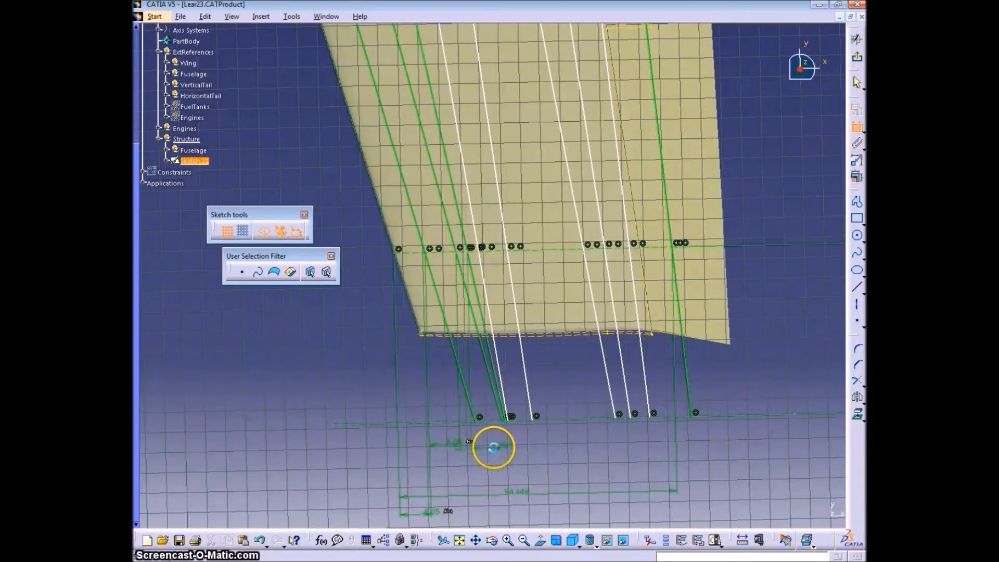
double_click(510, 450)
left_click(447, 442)
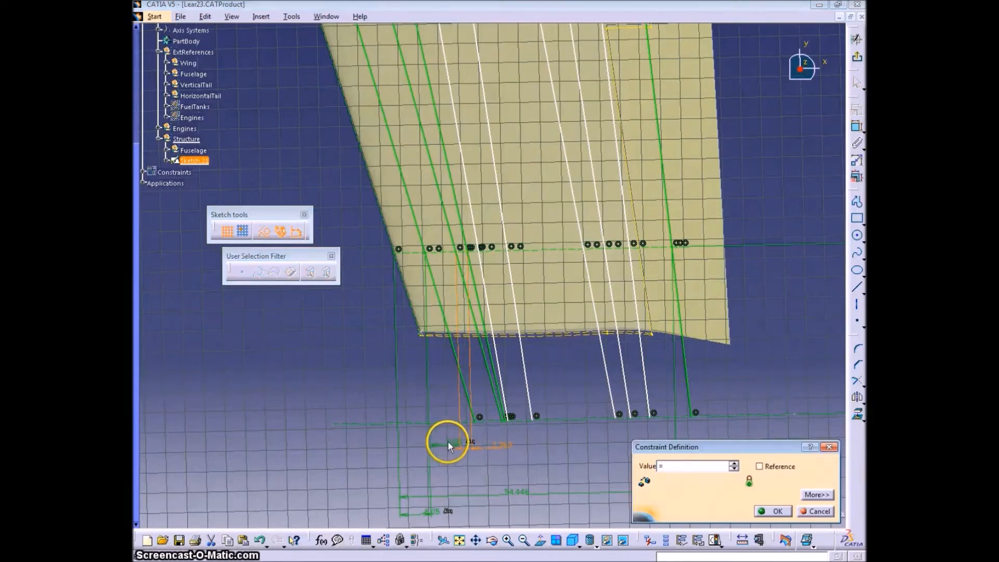
left_click(814, 508)
left_click(501, 454)
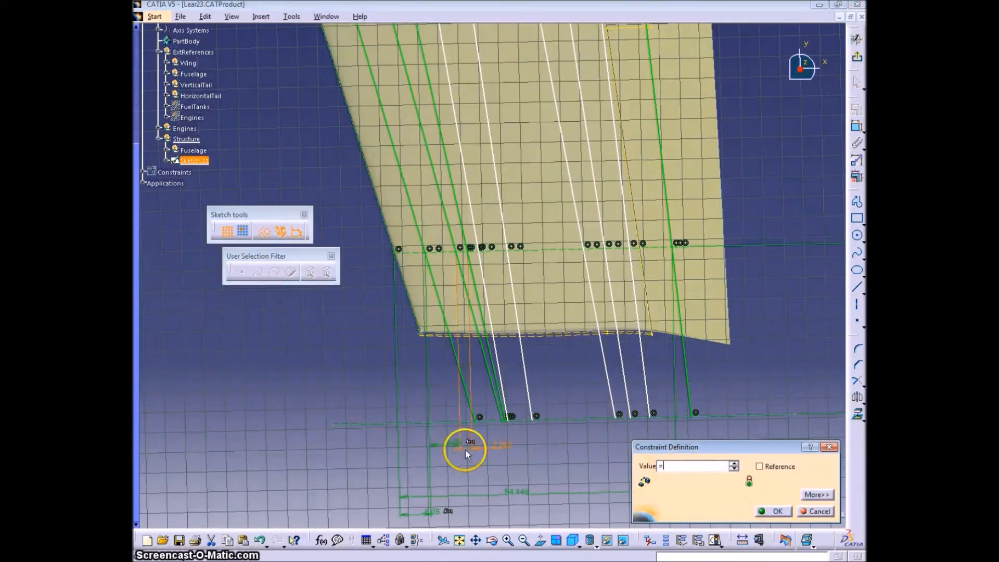
left_click(449, 441)
left_click(774, 511)
Step: Dimension the remaining spar spacings on the outboard line from the third spar rearward, equating each to the spacing before it
left_click(483, 340)
mouse_move(480, 261)
left_mouse_down()
mouse_move(507, 272)
mouse_move(489, 261)
mouse_move(510, 428)
left_mouse_up()
left_click(517, 254)
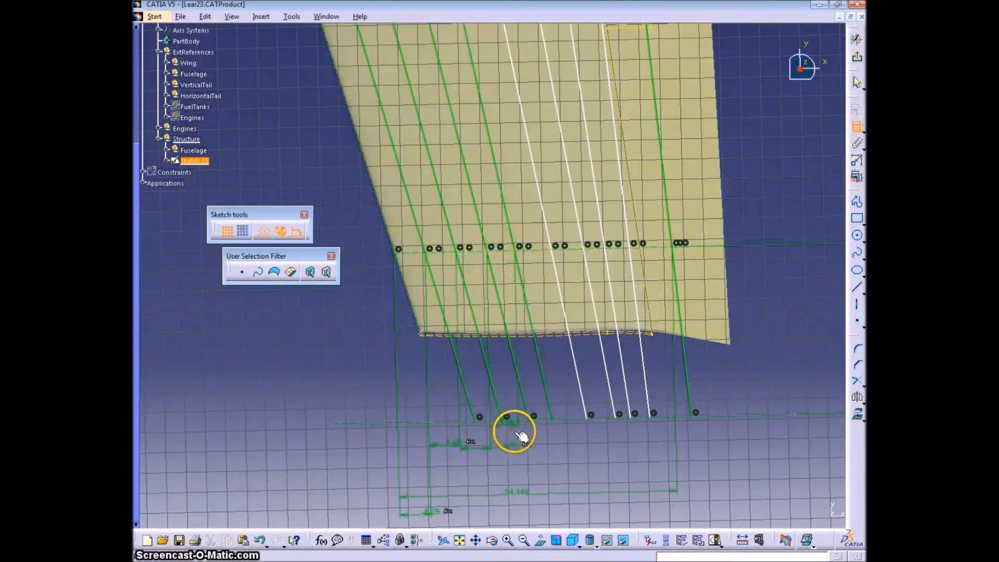
double_click(509, 429)
left_click(773, 511)
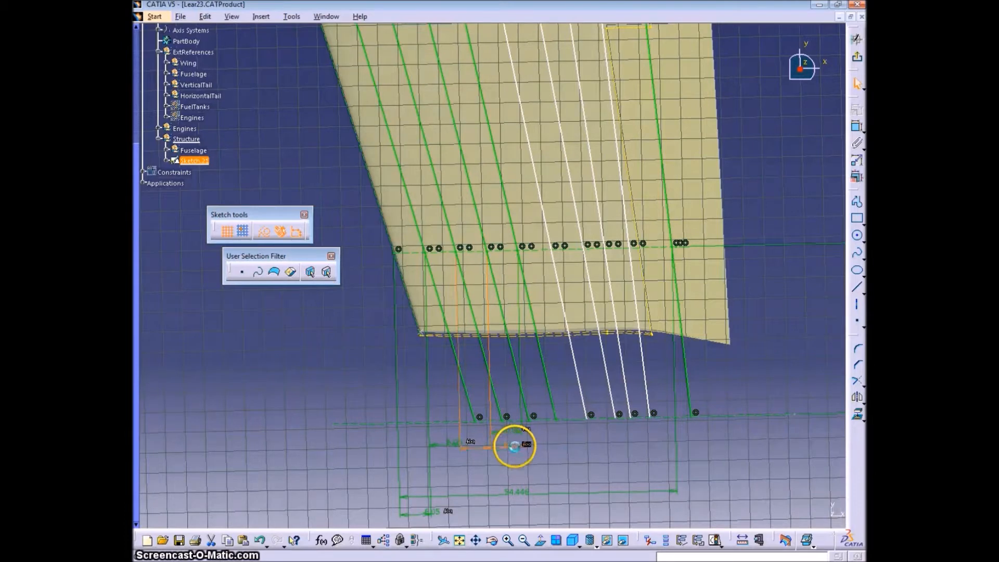
double_click(525, 251)
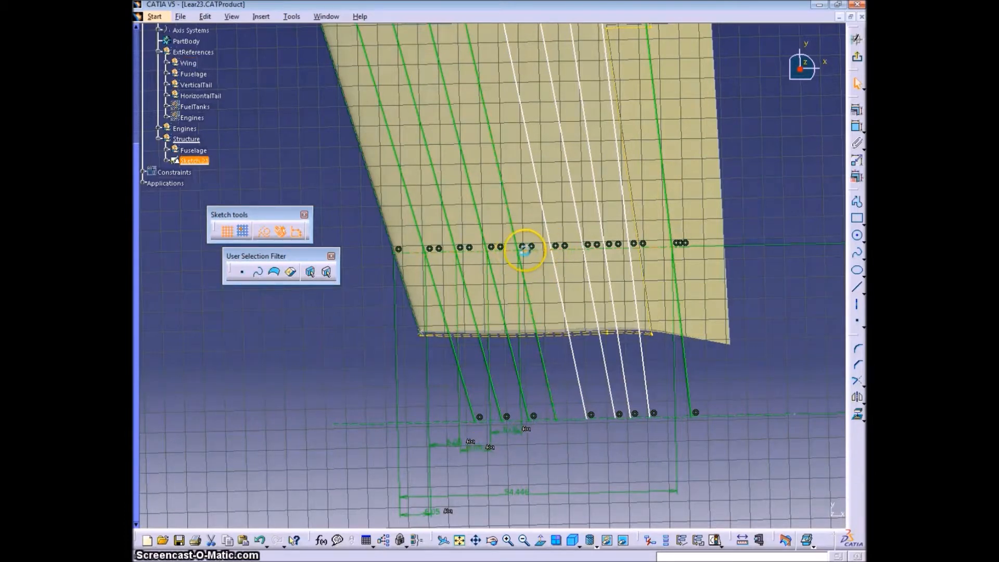
double_click(508, 432)
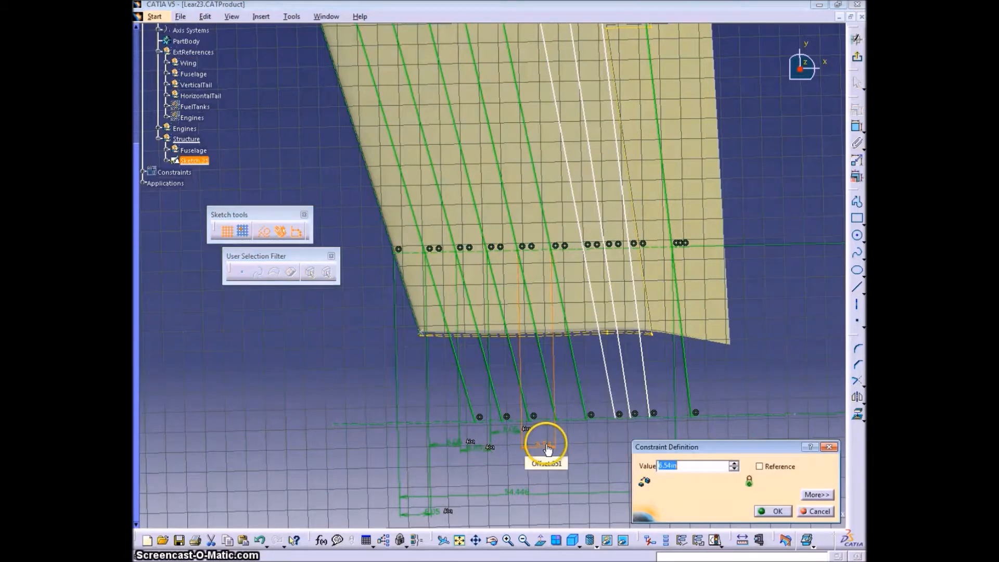
left_click(763, 510)
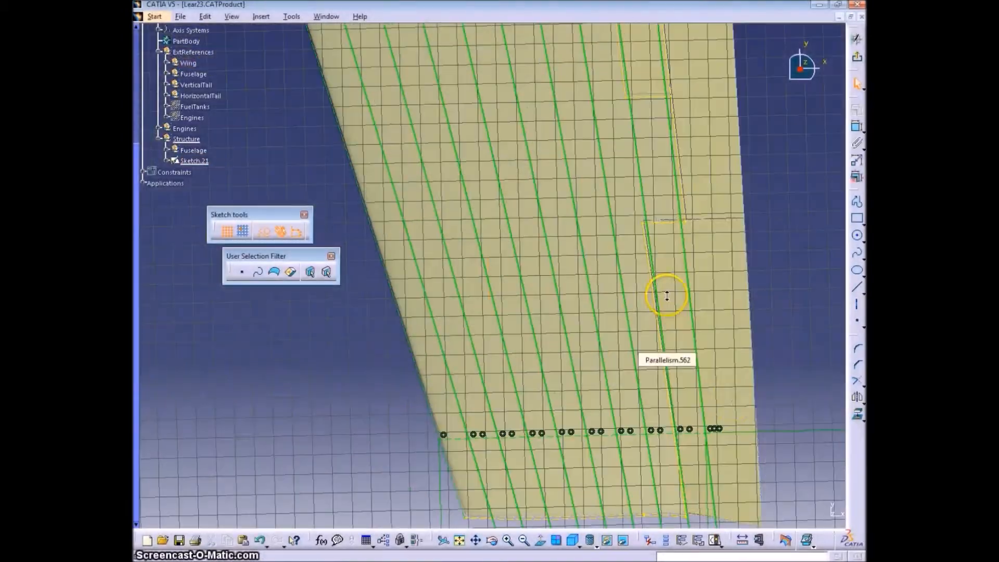
Step: Try to change the rear spar's offset from the flap's forward edge near the wing root
middle_click_drag(666, 297, 671, 354)
middle_click_drag(661, 172, 673, 404)
middle_click_drag(682, 299, 628, 195, "ctrl")
double_click(612, 104)
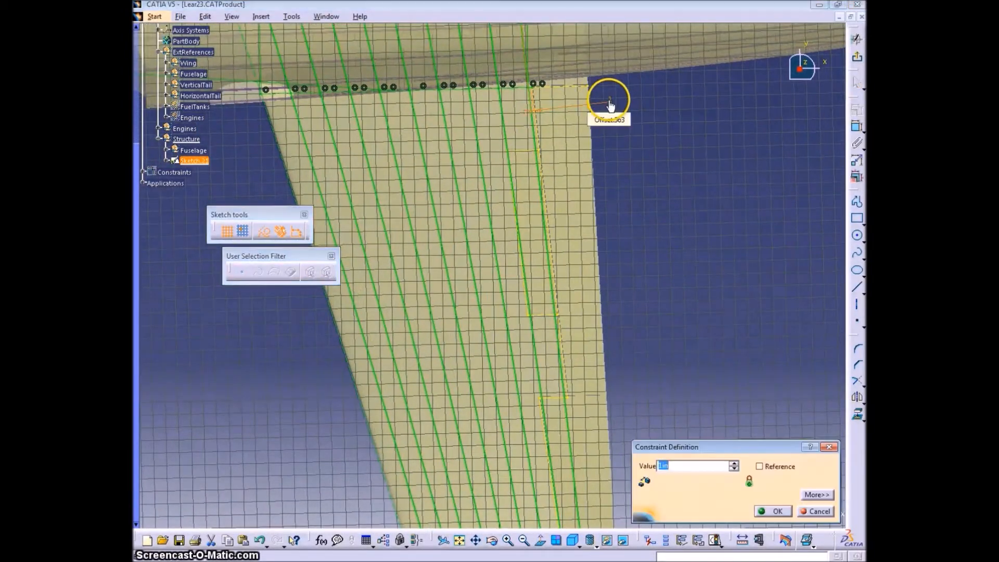
key("Return")
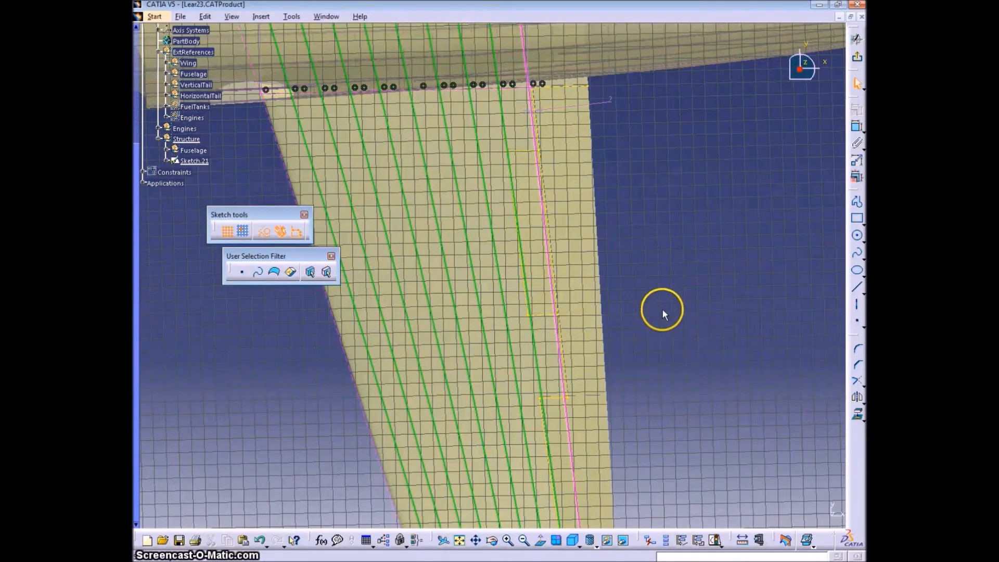
middle_click_drag(680, 260, 678, 285, "ctrl")
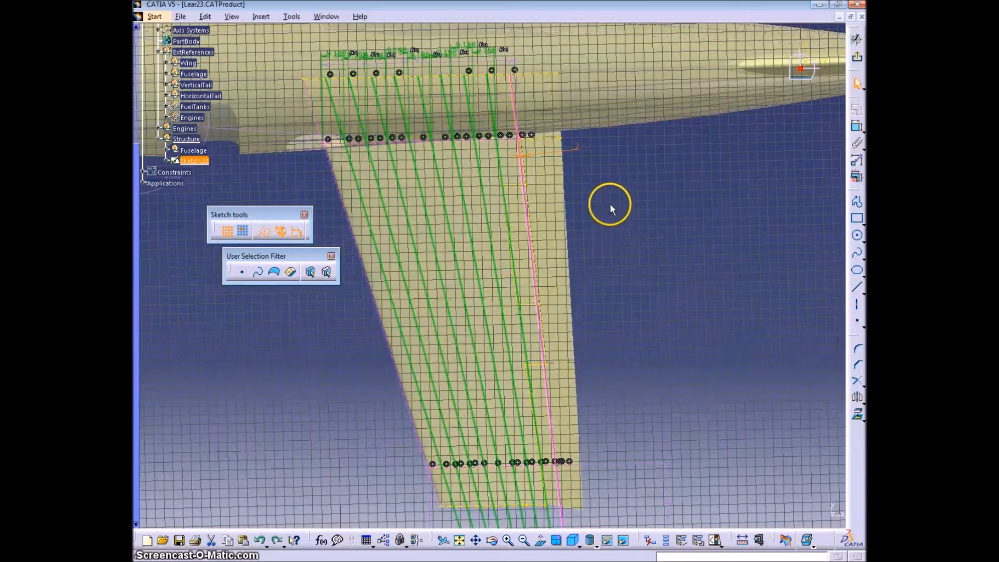
Step: Convert the overall spar-span dimension along the wing-fuselage junction into a reference dimension
middle_click_drag(610, 204, 623, 279)
middle_click_drag(446, 123, 413, 145)
double_click(413, 145)
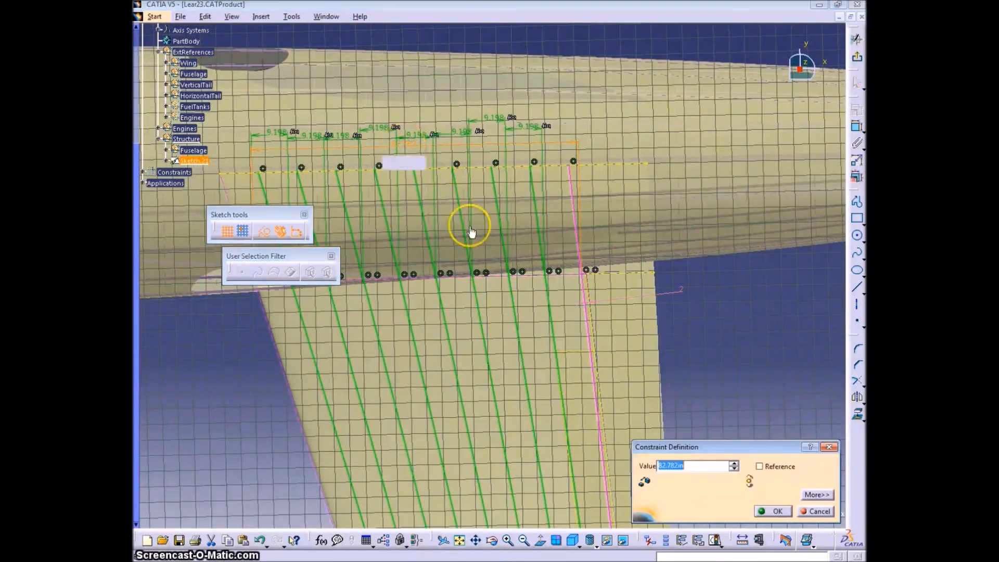
left_click(759, 467)
left_click(770, 511)
Step: Try two successively larger offsets between the rear spar and the flap's forward edge
middle_click_drag(698, 350, 615, 283)
double_click(628, 232)
key("Return")
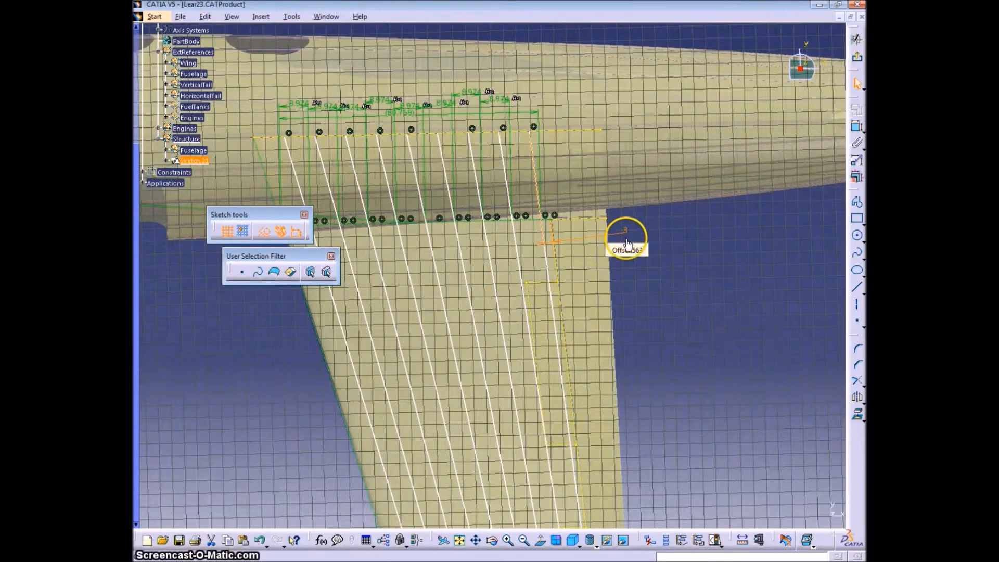
double_click(626, 234)
key("Return")
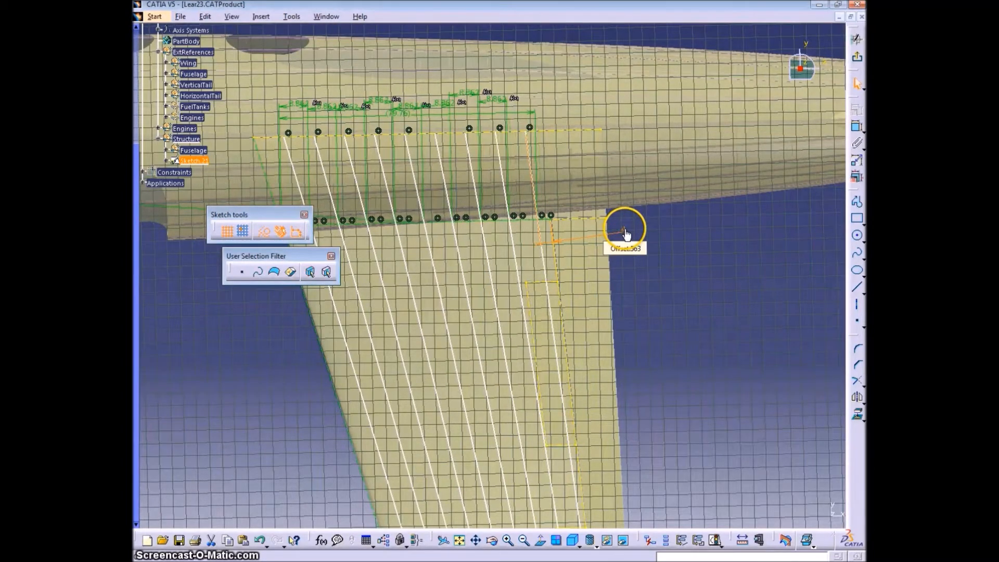
Step: Open the SpoilerSketch within the wing's MovableSurfaces for editing
middle_click_drag(649, 341, 633, 250)
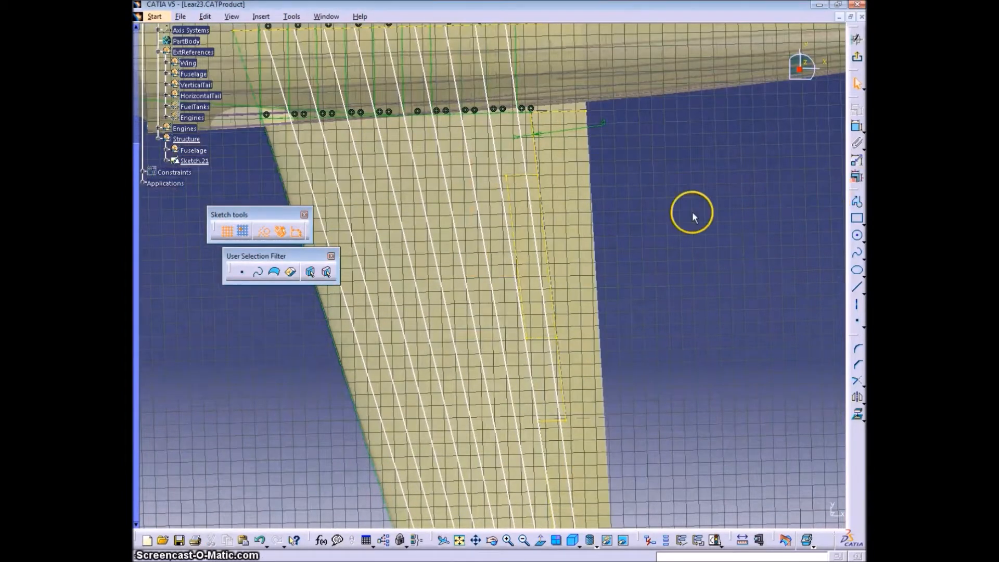
scroll(166, 119, "up", 2)
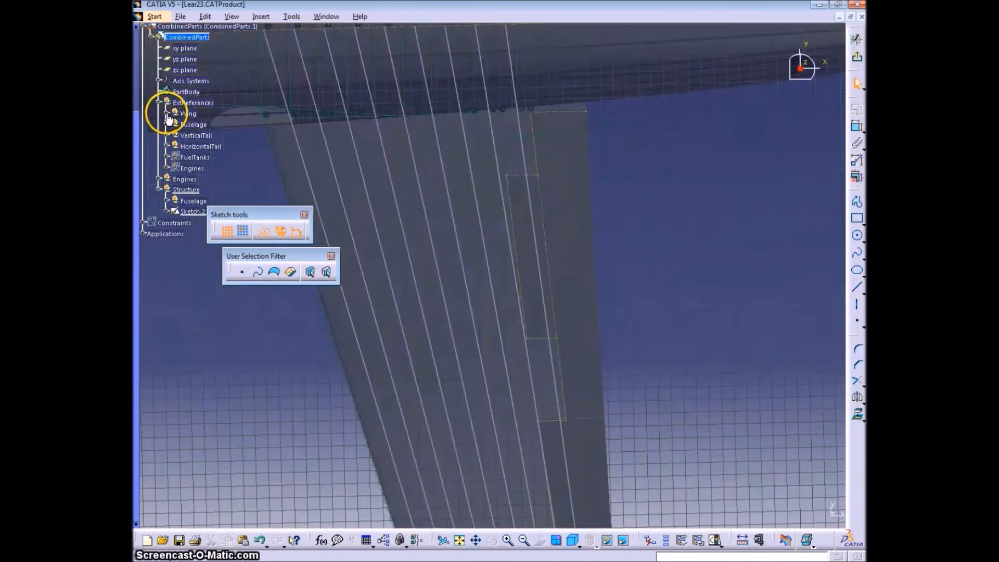
left_click(167, 114)
left_click(174, 125)
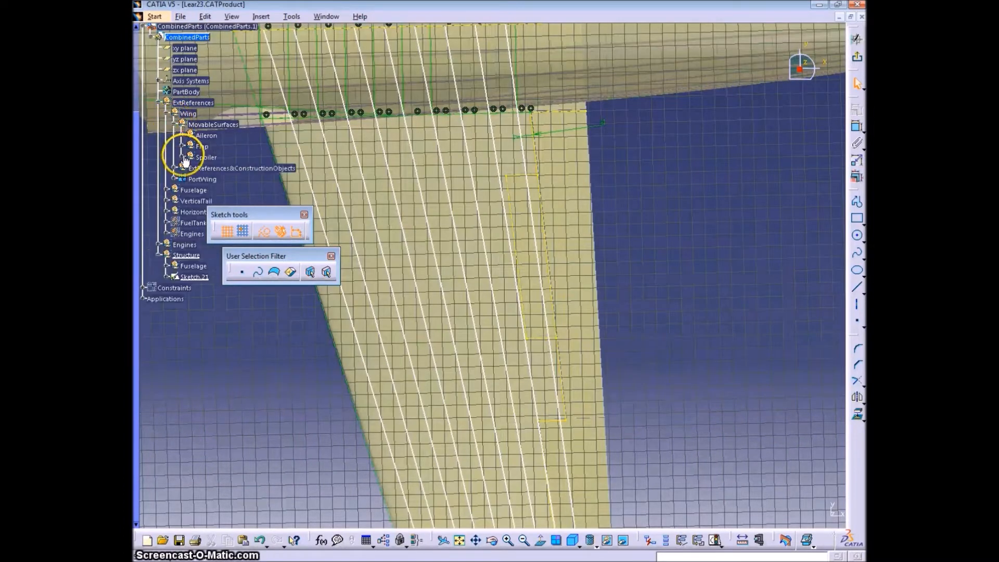
left_click(182, 156)
left_click(223, 179)
double_click(220, 169)
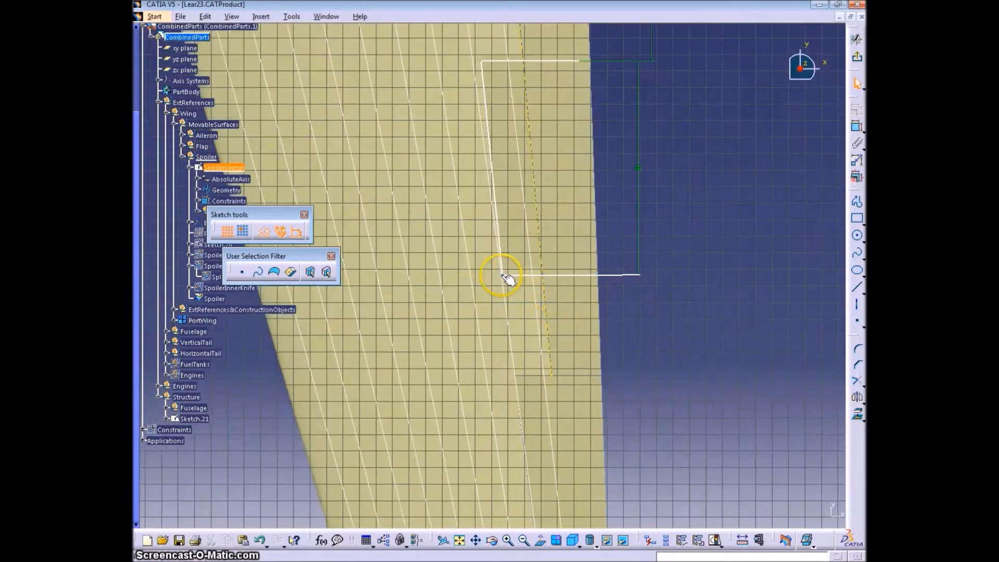
Step: Shift the outboard forward corner of the spoiler outline slightly aft and inboard, and exit the sketch
left_click_drag(504, 277, 506, 277)
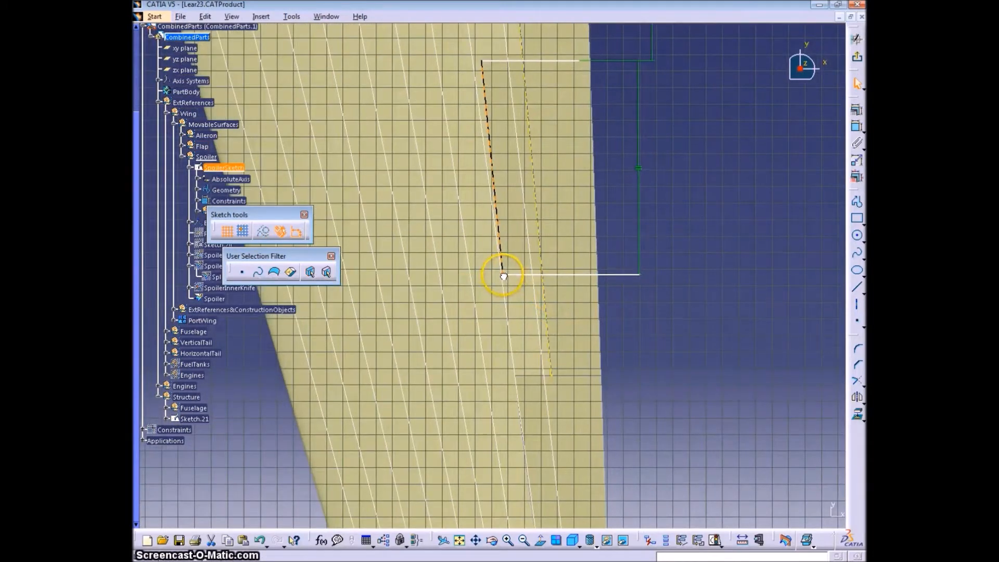
left_click_drag(504, 276, 503, 270)
left_click(610, 297)
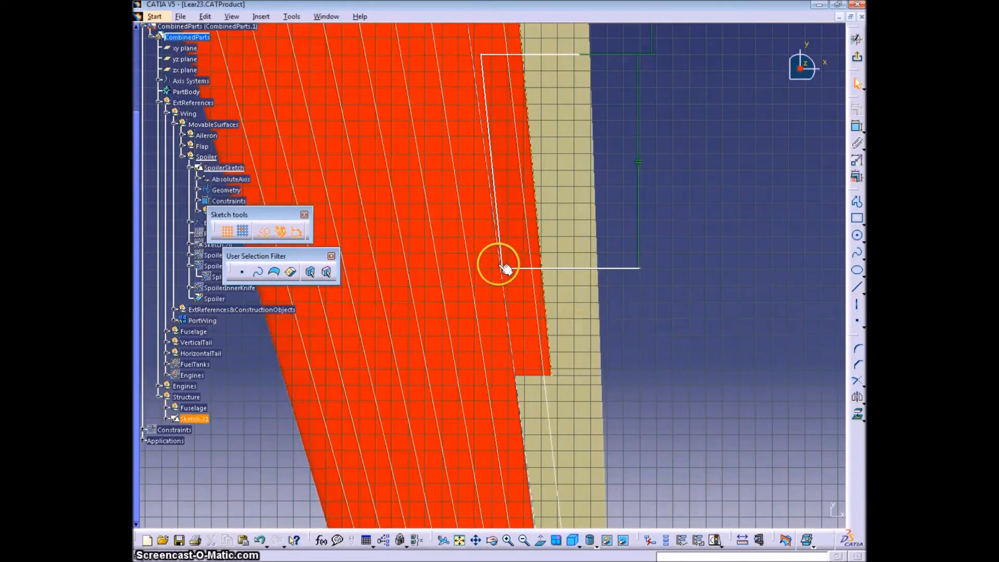
left_click_drag(503, 269, 507, 271)
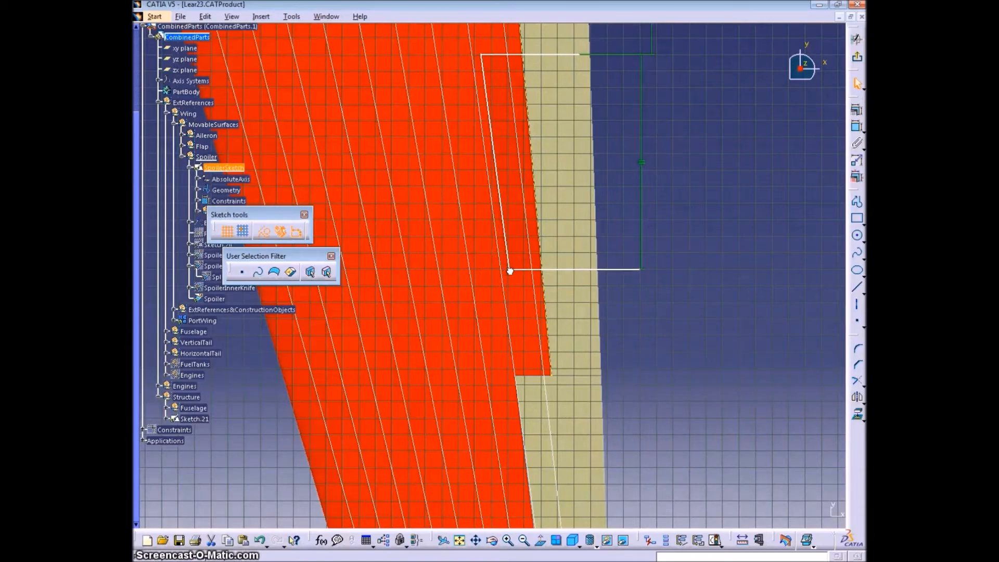
mouse_move(663, 292)
middle_mouse_down()
mouse_move(698, 189)
mouse_move(612, 216)
middle_mouse_up()
left_click(855, 55)
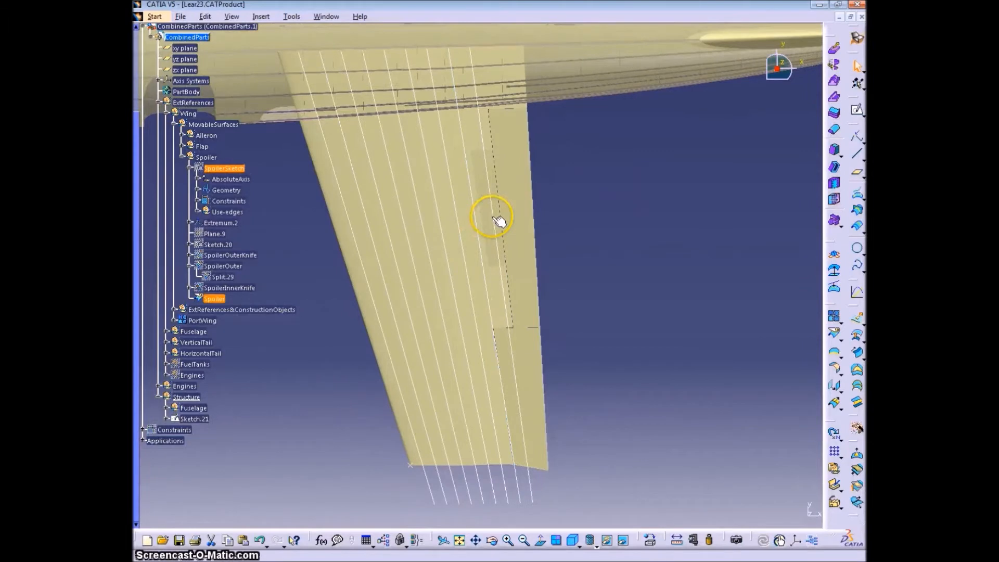
Step: In the spar sketch, try a rear spar offset of 3 in from the flap's forward edge and settle on 2 in
double_click(495, 218)
double_click(567, 142)
type("3")
key("Return")
double_click(567, 142)
type("2")
key("Return")
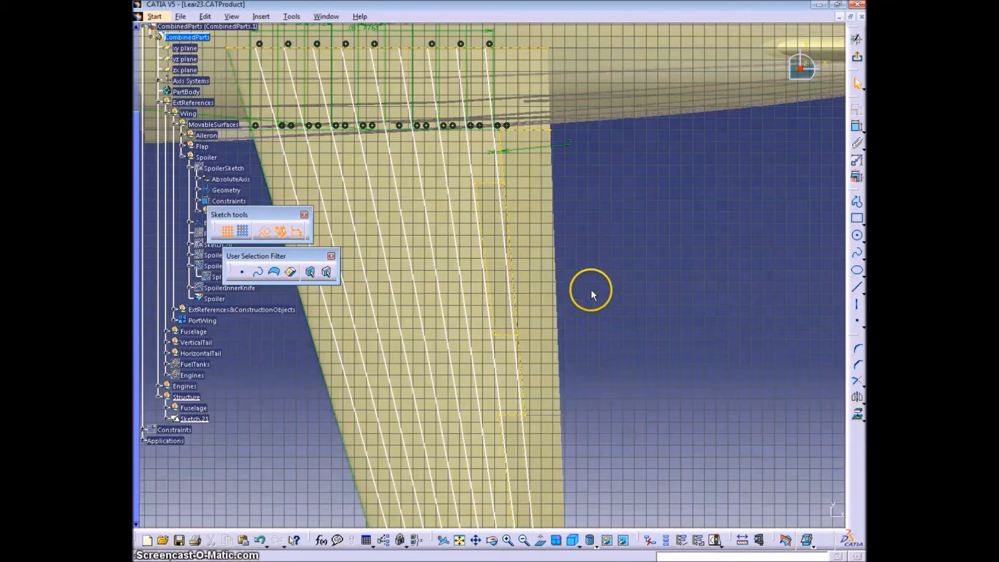
left_click(857, 57)
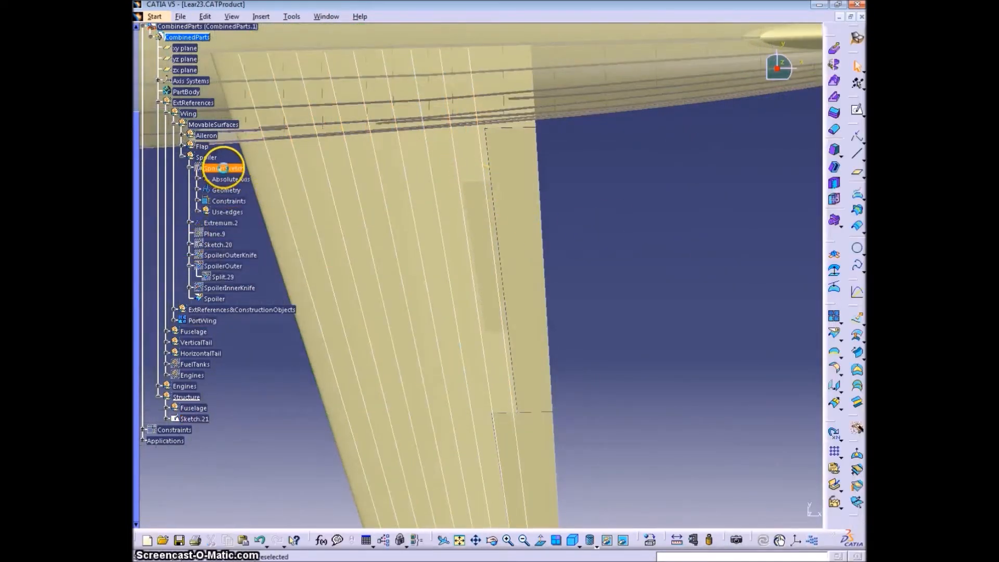
Step: Shift the SpoilerSketch's inboard forward corner slightly aft and show the reference drawing stored under Applications
double_click(223, 168)
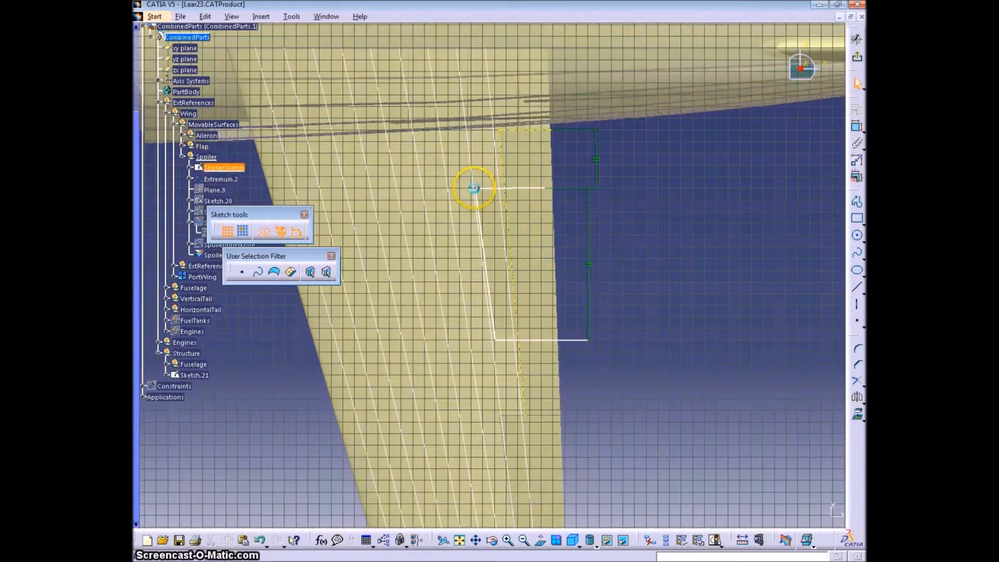
left_click(619, 246)
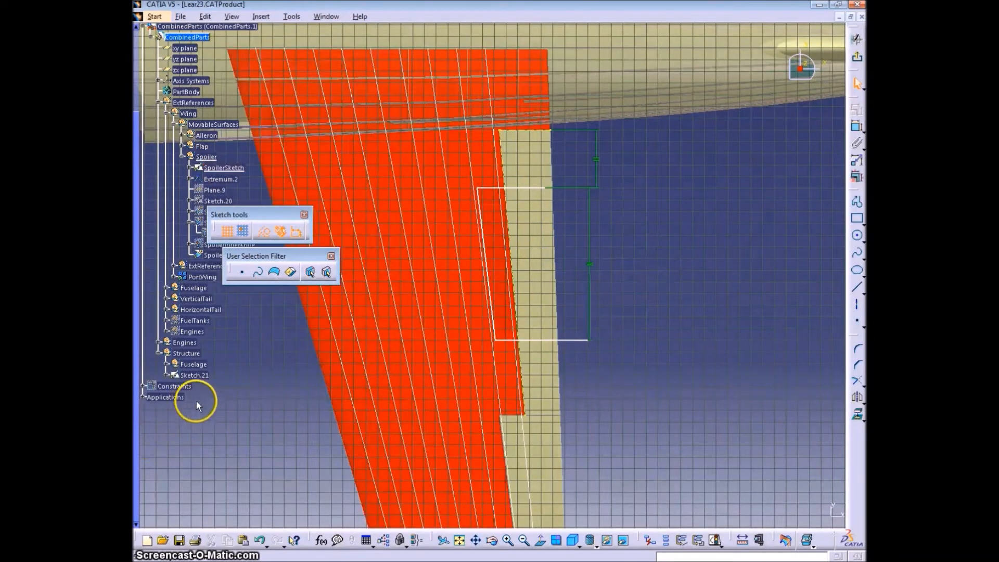
right_click(227, 408)
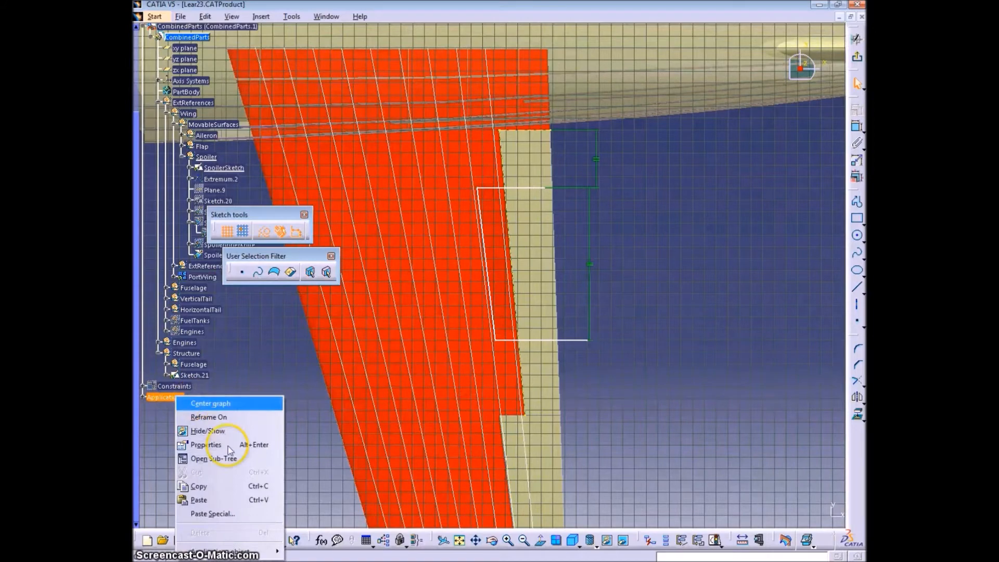
left_click(209, 430)
right_click(492, 380)
left_click(512, 232)
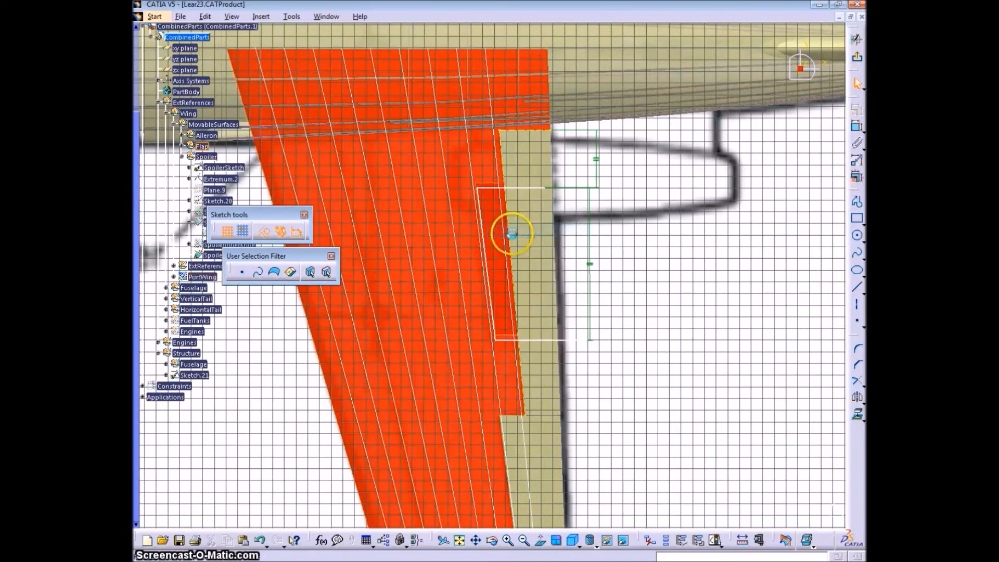
middle_click_drag(644, 318, 672, 271)
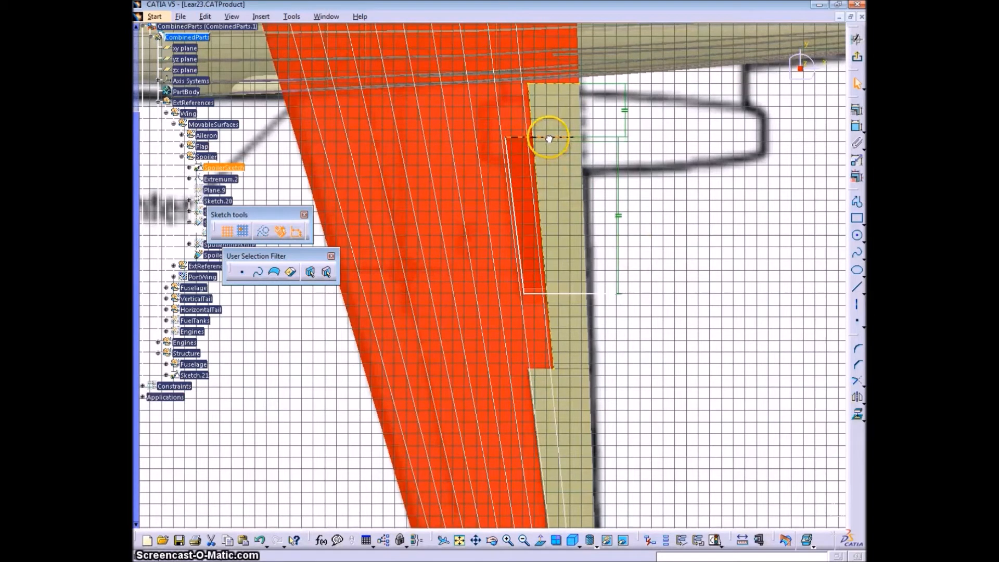
Step: Move the spoiler outline's outboard edge slightly inboard and exit the sketch
left_click_drag(569, 297, 563, 288)
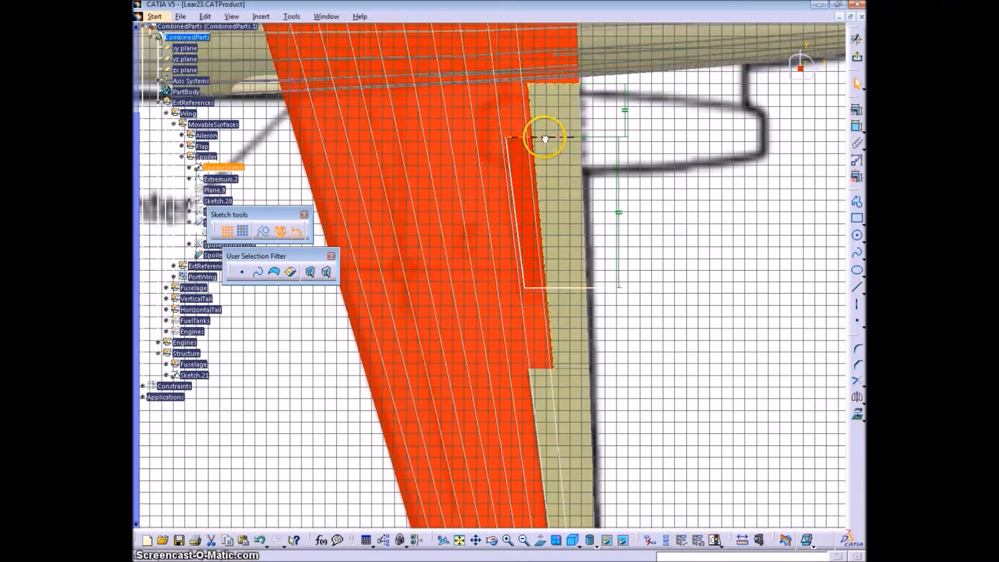
left_click(657, 228)
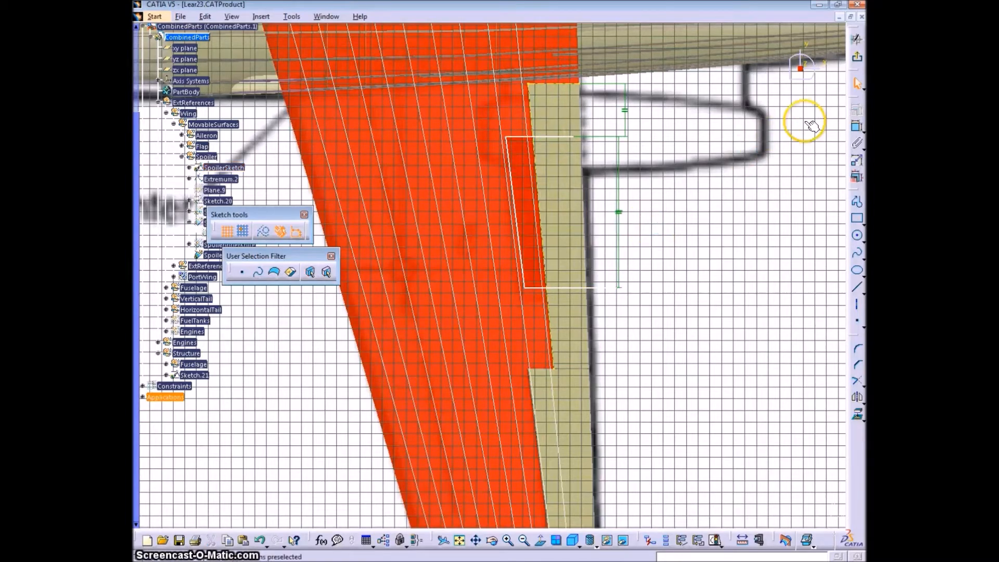
left_click(857, 39)
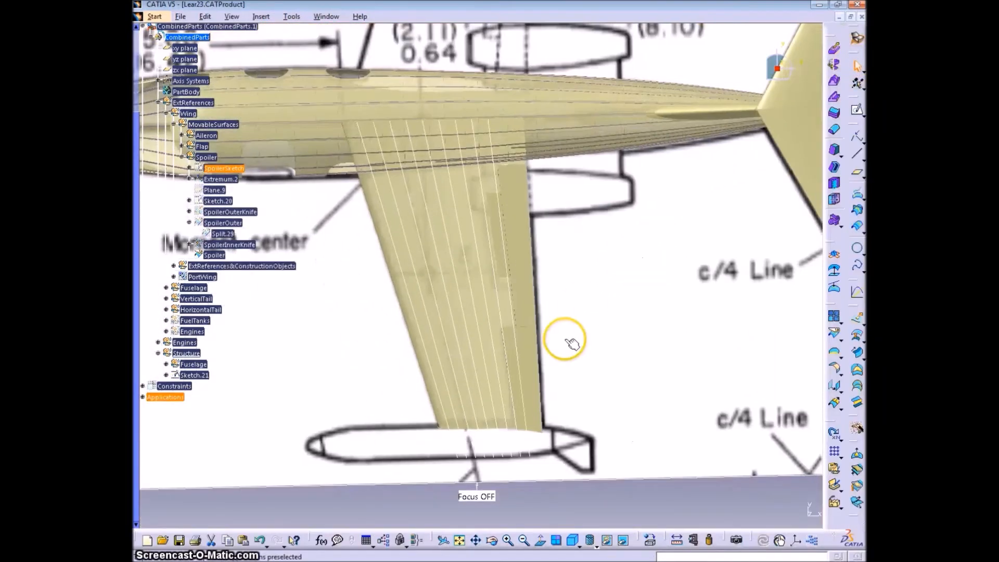
Step: Examine the wing, spar lines and spoiler against the reference drawing from a standard view and oblique angles
middle_click_drag(520, 481, 484, 452)
left_click(582, 551)
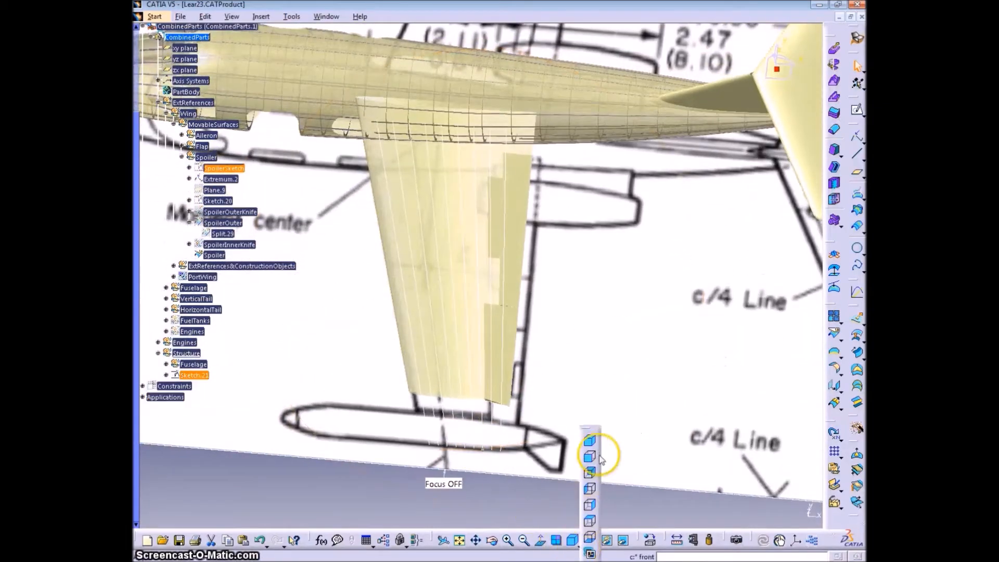
left_click(591, 524)
middle_click_drag(397, 335, 553, 406)
middle_click_drag(584, 544, 493, 420)
scroll(535, 302, "up", 3)
middle_click_drag(465, 371, 580, 392)
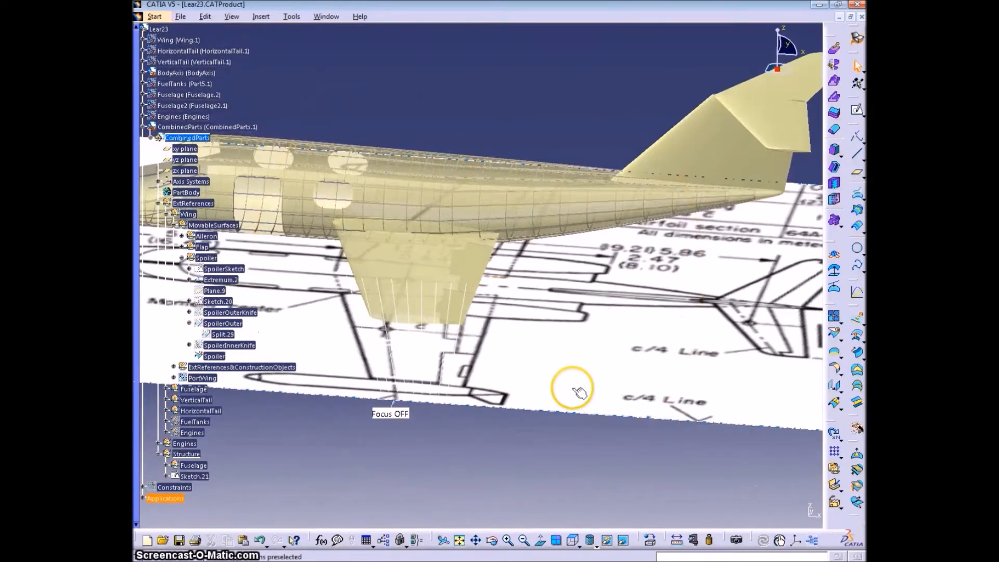
Step: Group Sketch.21 into a new geometrical set named Wing under Structure
left_click(261, 16)
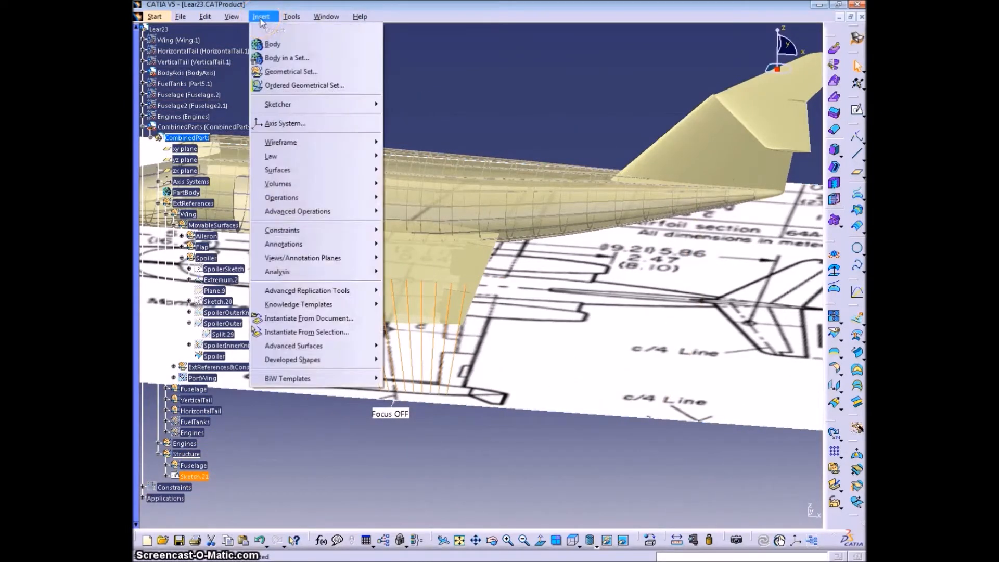
left_click(289, 70)
type("W")
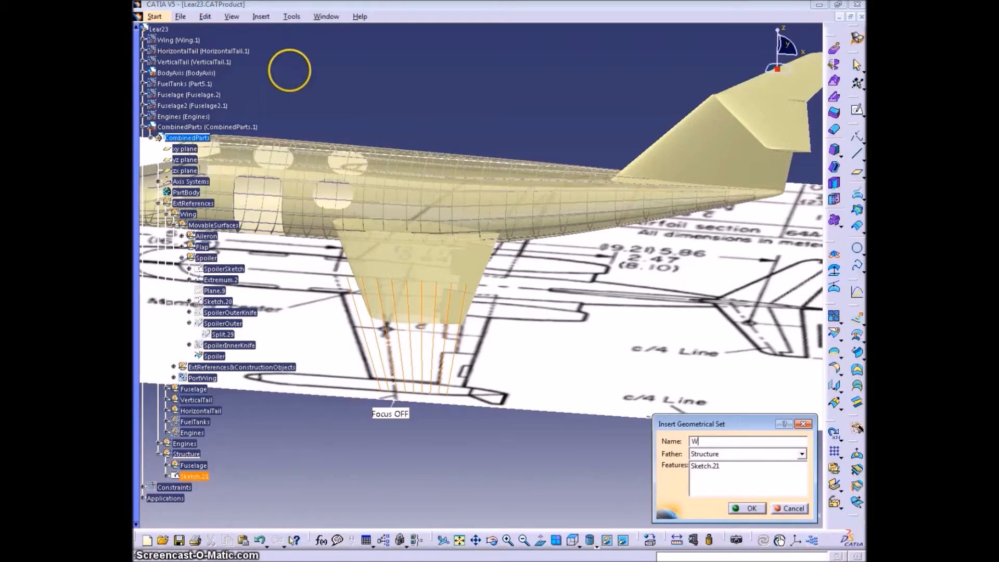
type("ing")
key("Return")
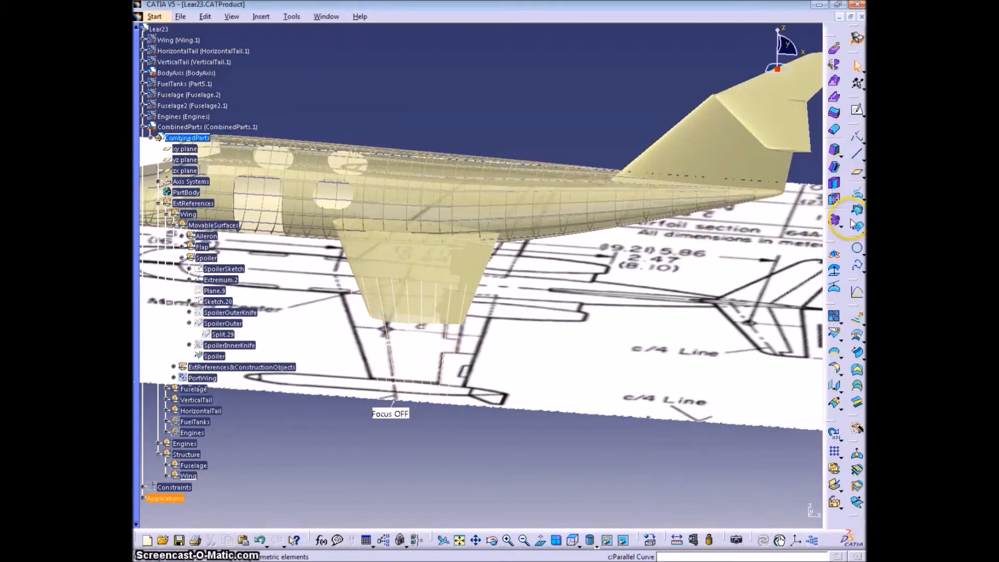
Step: Project Sketch.21 onto PortWing along the Z Component with Nearest solution off, keeping all the sub-elements
left_click(858, 196)
left_click(801, 411)
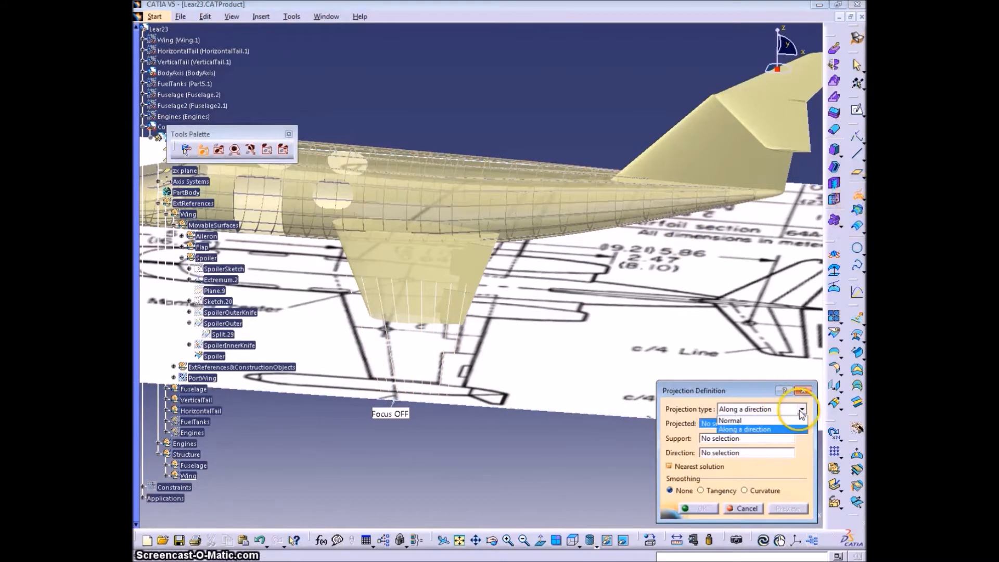
left_click(436, 383)
left_click(490, 339)
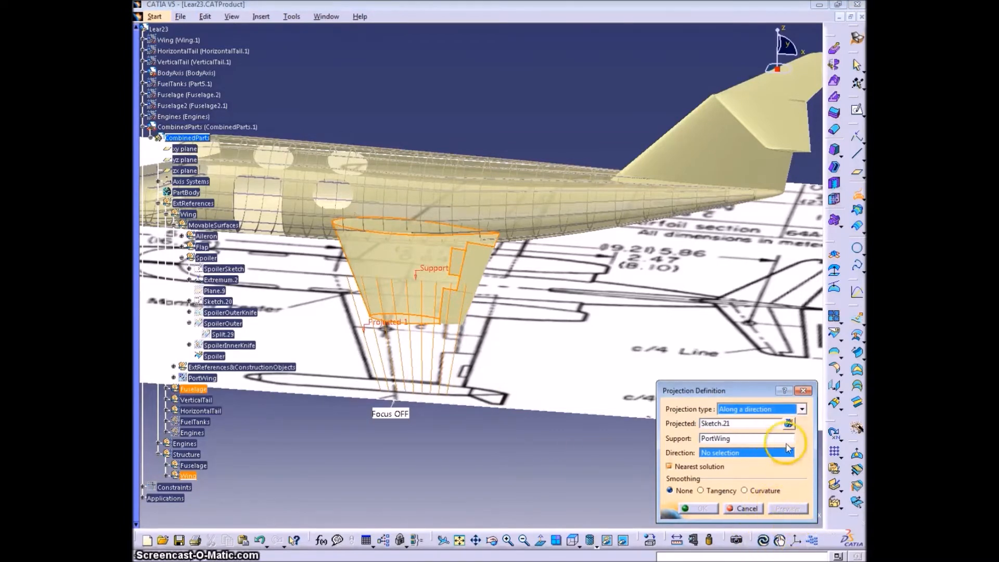
right_click(757, 460)
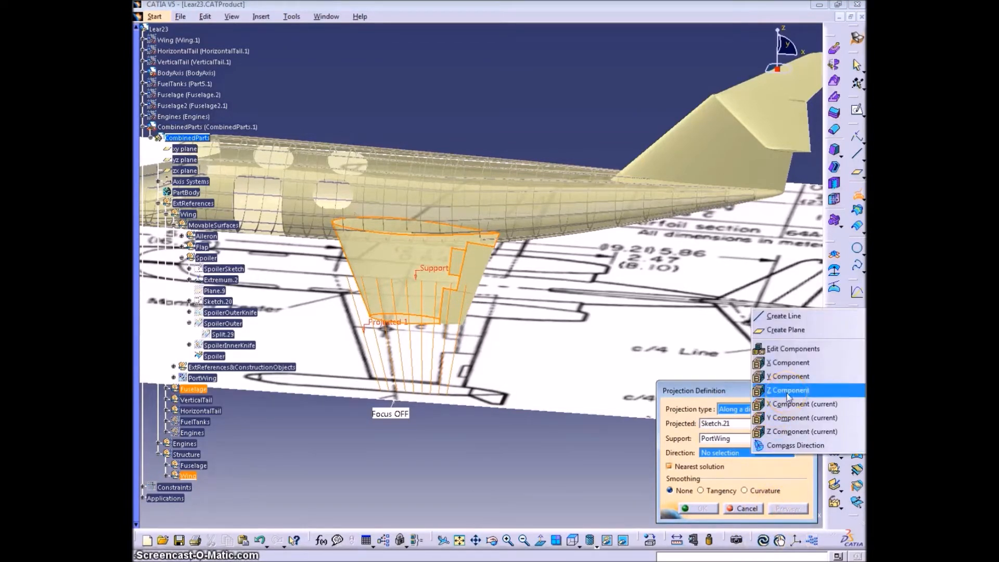
left_click(789, 391)
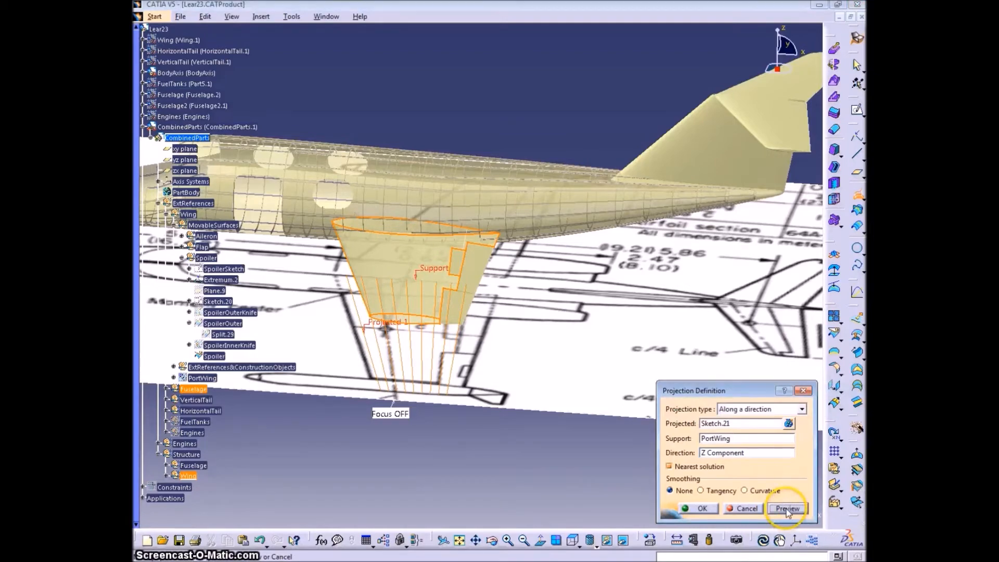
mouse_move(585, 405)
middle_mouse_down()
mouse_move(495, 360)
mouse_move(517, 299)
mouse_move(495, 447)
mouse_move(591, 423)
mouse_move(491, 414)
mouse_move(617, 299)
mouse_move(510, 373)
middle_mouse_up()
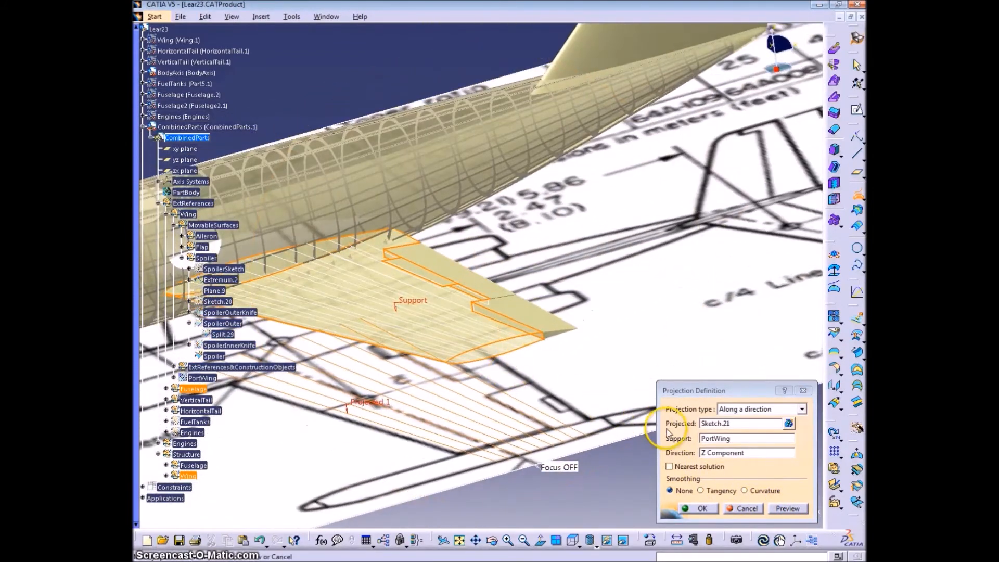
left_click(695, 508)
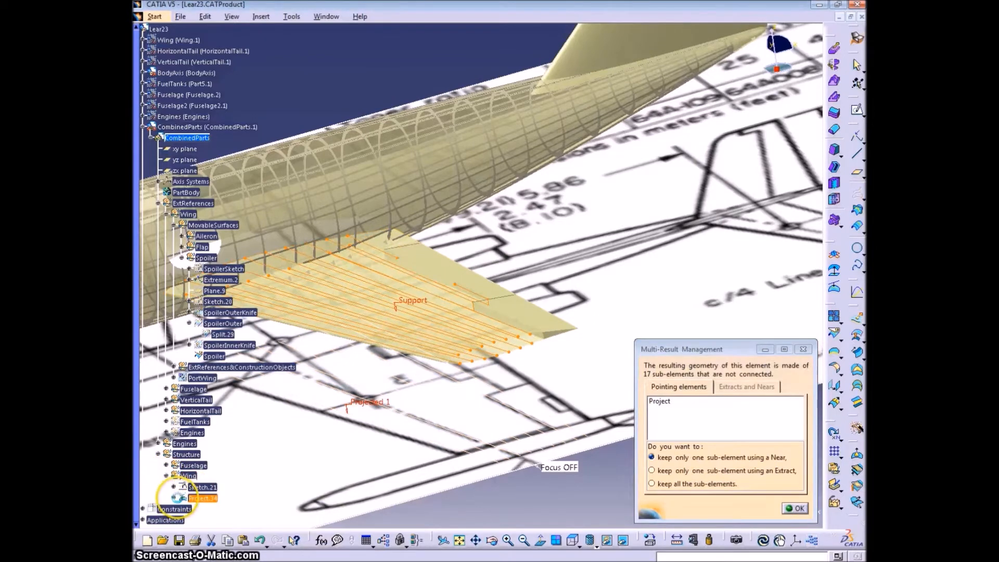
left_click(166, 476)
left_click(651, 484)
left_click(795, 509)
left_click(620, 494)
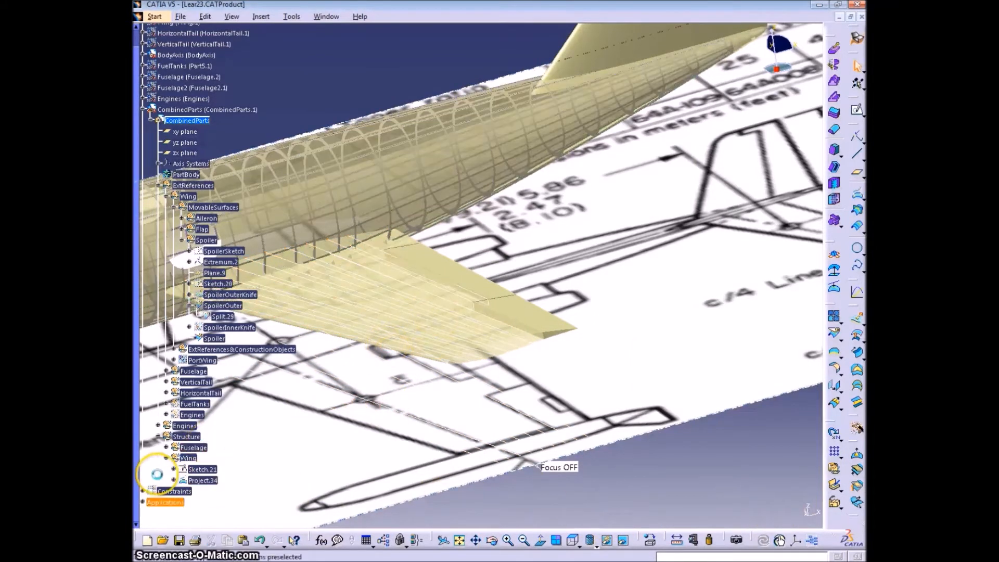
Step: Disassemble the projected spar curves on the wing into all cells
left_click(174, 481)
left_click(203, 480)
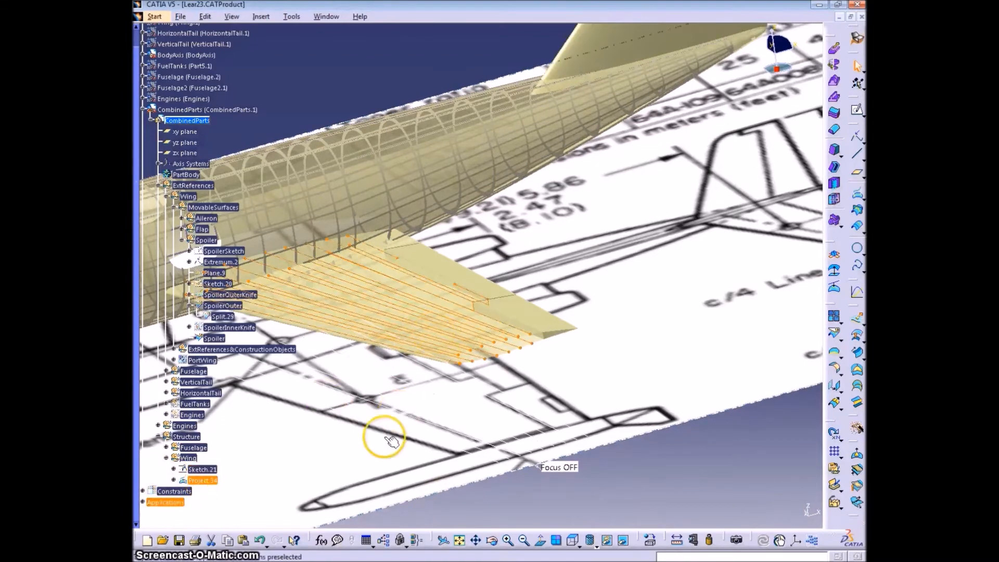
middle_click_drag(520, 370, 504, 402)
left_click(832, 332)
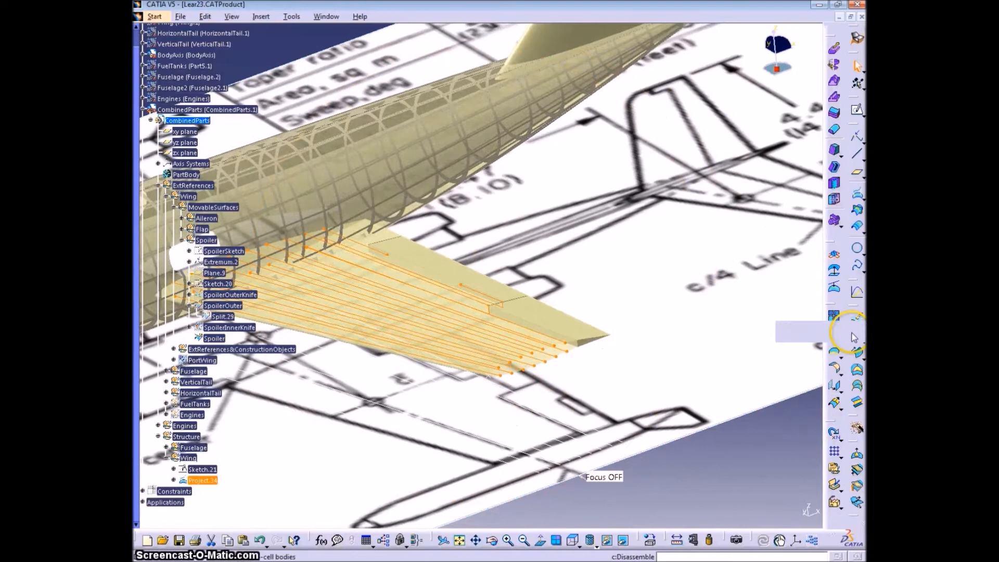
left_click(855, 337)
left_click(704, 473)
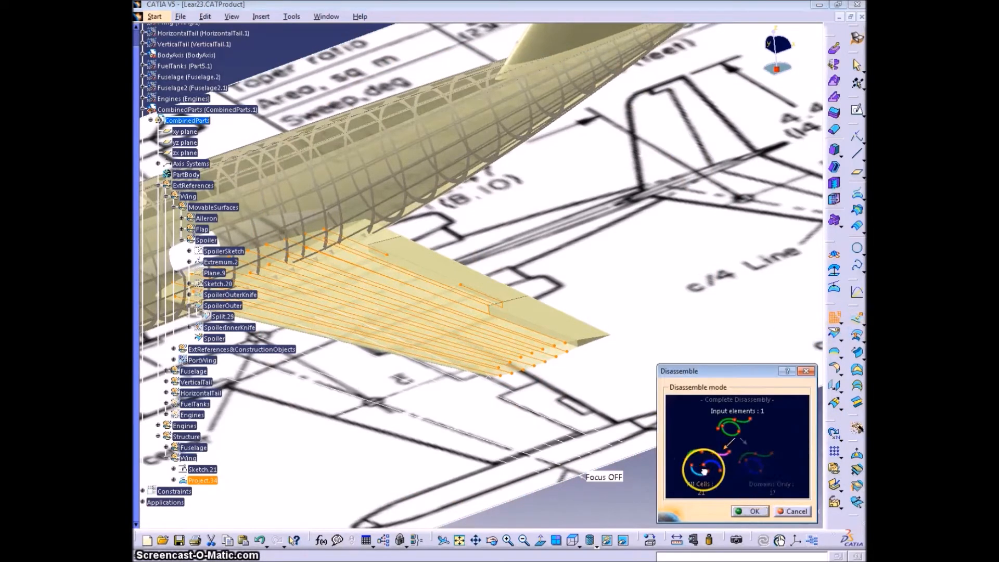
left_click(748, 511)
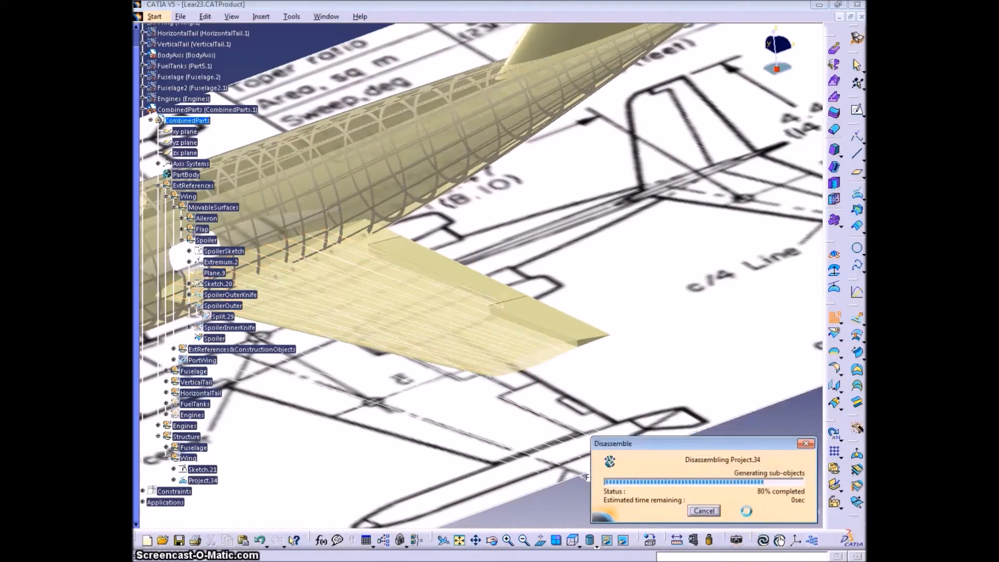
Step: Connect the upper and lower curve ends of the forward spars at the wing tip with point-to-point lines
middle_click_drag(724, 474, 400, 416)
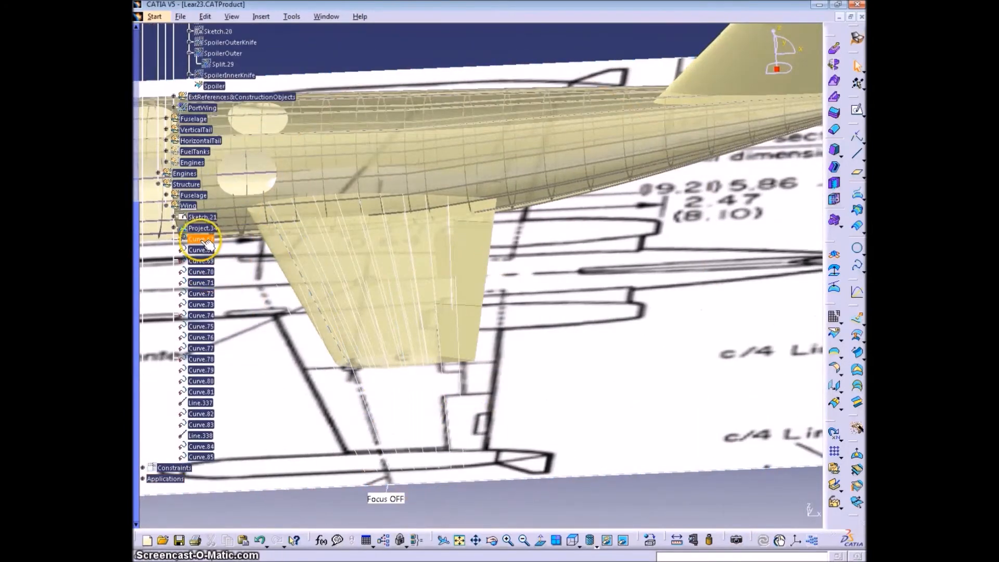
middle_click_drag(367, 381, 464, 205)
left_click(534, 359)
middle_click_drag(488, 415, 605, 476)
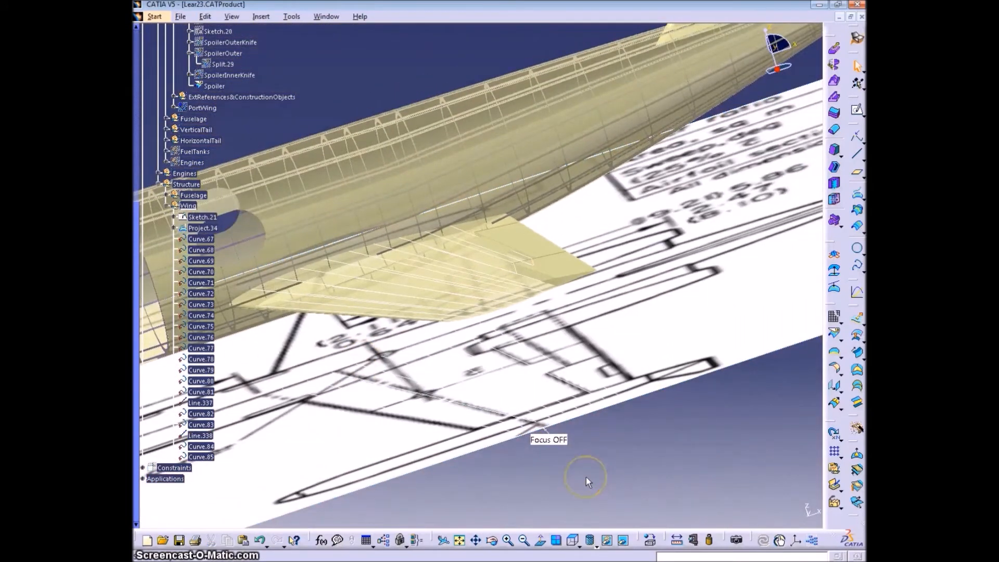
left_click(857, 153)
middle_click_drag(691, 259, 536, 237)
middle_click_drag(495, 270, 333, 257)
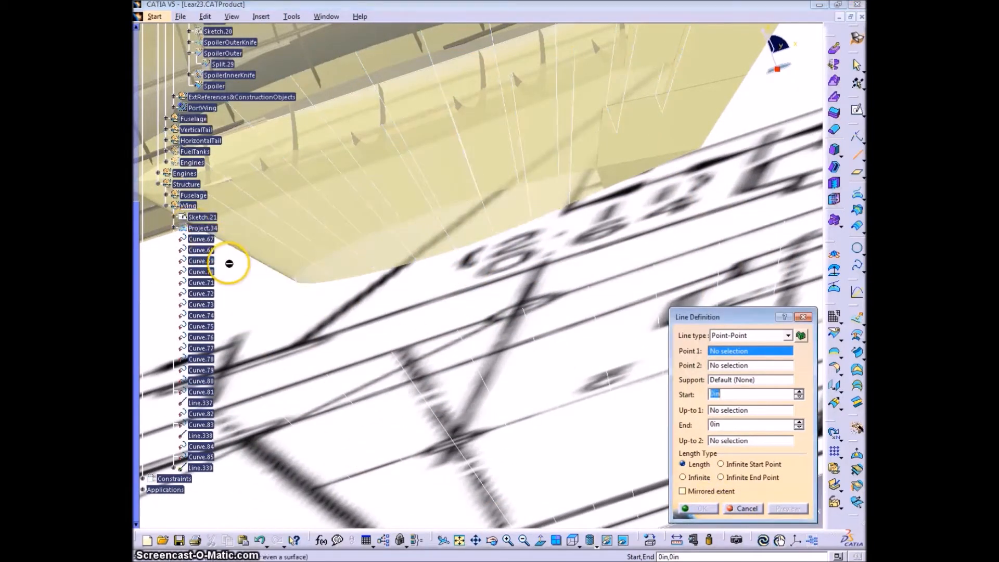
left_click(329, 254)
left_click(336, 275)
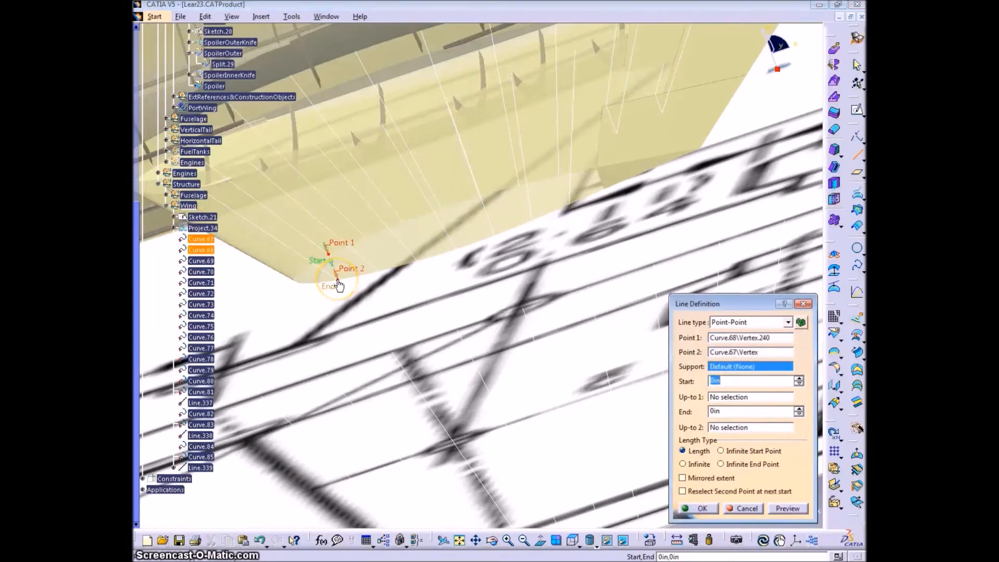
left_click(366, 238)
left_click(378, 272)
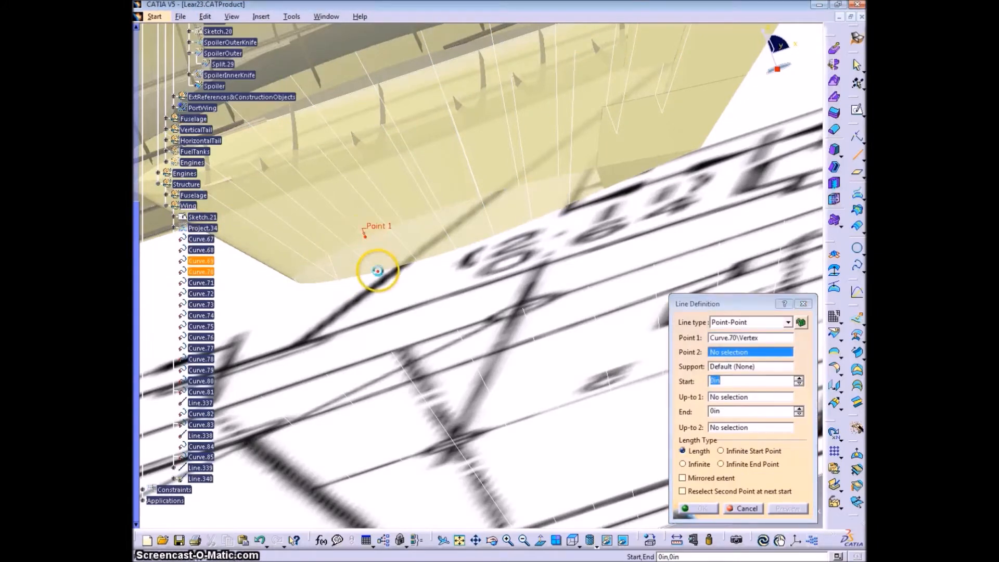
key("Return")
left_click(405, 222)
left_click(416, 260)
key("Return")
Step: Continue the point-to-point tip lines across the upper and lower curve ends of the aft spars
left_click(442, 208)
left_click(456, 248)
key("Return")
left_click(479, 201)
left_click(502, 229)
key("Return")
left_click(519, 184)
left_click(534, 223)
key("Return")
middle_click_drag(569, 212, 512, 339)
left_click(605, 173)
left_click(604, 205)
key("Return")
Step: Join the facing vertices of Curve.84 and Curve.85 with a line, and hide the reference drawing and the wing and fuselage skins
left_click(512, 340)
left_click(471, 198)
middle_click_drag(471, 198, 449, 246)
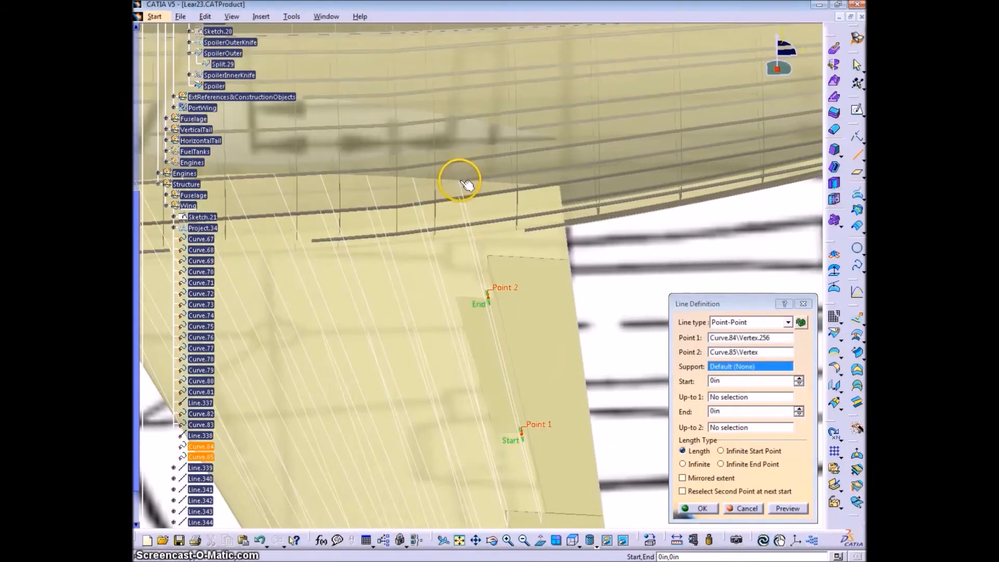
middle_click_drag(596, 126, 485, 461)
left_click(479, 419)
scroll(158, 390, "down", 6)
right_click(170, 378)
left_click(217, 419)
middle_click_drag(453, 395, 495, 396)
left_click(697, 509)
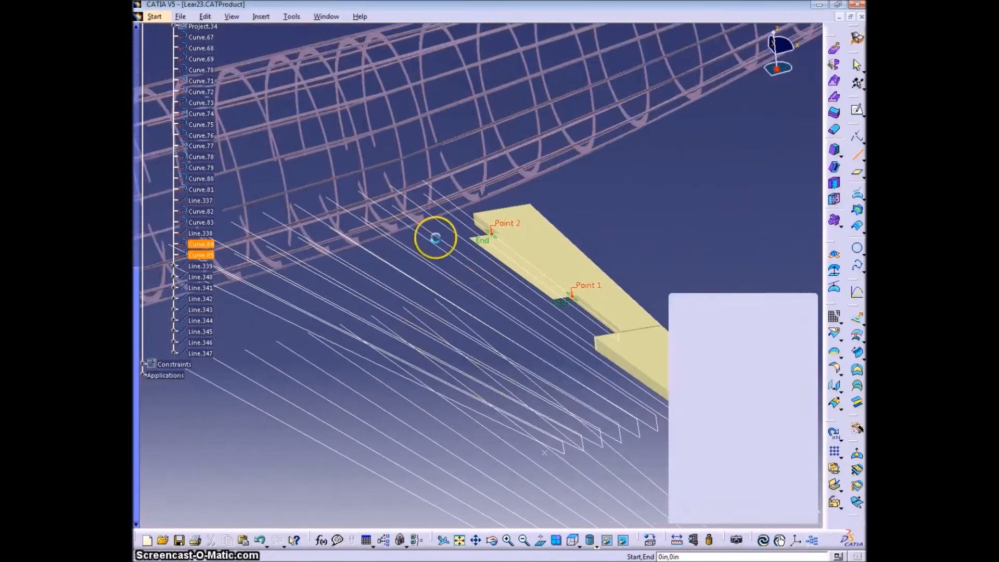
Step: Connect the upper and lower spar curve ends at the wing root with point-to-point lines, working forward from the rear spar
left_click(423, 179)
middle_click_drag(422, 179, 445, 208)
left_click(417, 231)
key("Return")
left_click(350, 215)
left_click(354, 256)
key("Return")
left_click(283, 227)
left_click(290, 280)
key("Return")
left_click(294, 238)
left_click(307, 294)
Step: Close the root ends of the remaining forward spars with point-to-point lines and finish the Line command
middle_click_drag(242, 315, 358, 269)
left_click(279, 226)
left_click(292, 292)
key("Return")
middle_click_drag(292, 292, 418, 273)
left_click(339, 229)
left_click(350, 292)
key("Return")
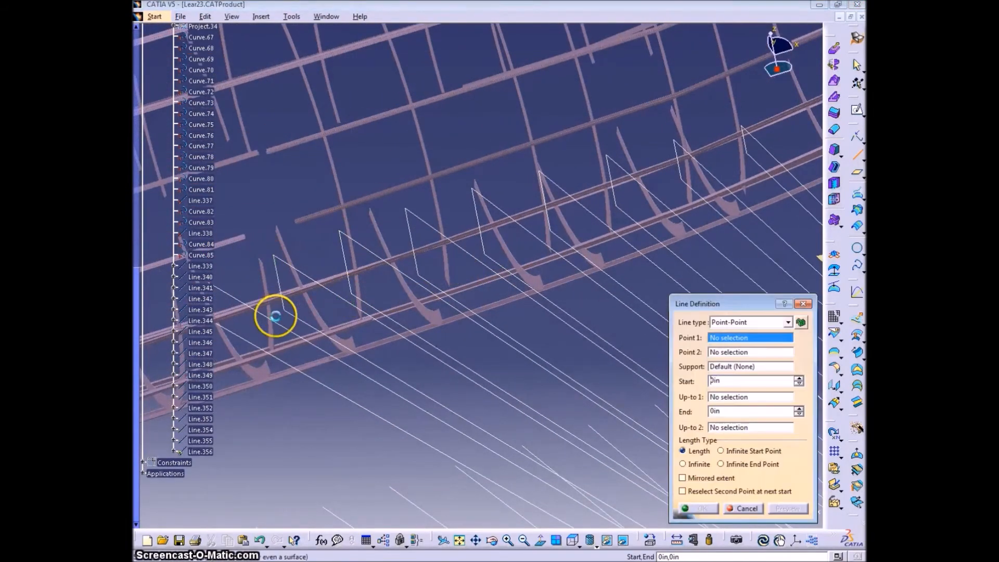
left_click(283, 264)
left_click(292, 306)
key("Return")
middle_click_drag(368, 372, 333, 328)
middle_click_drag(385, 356, 388, 397)
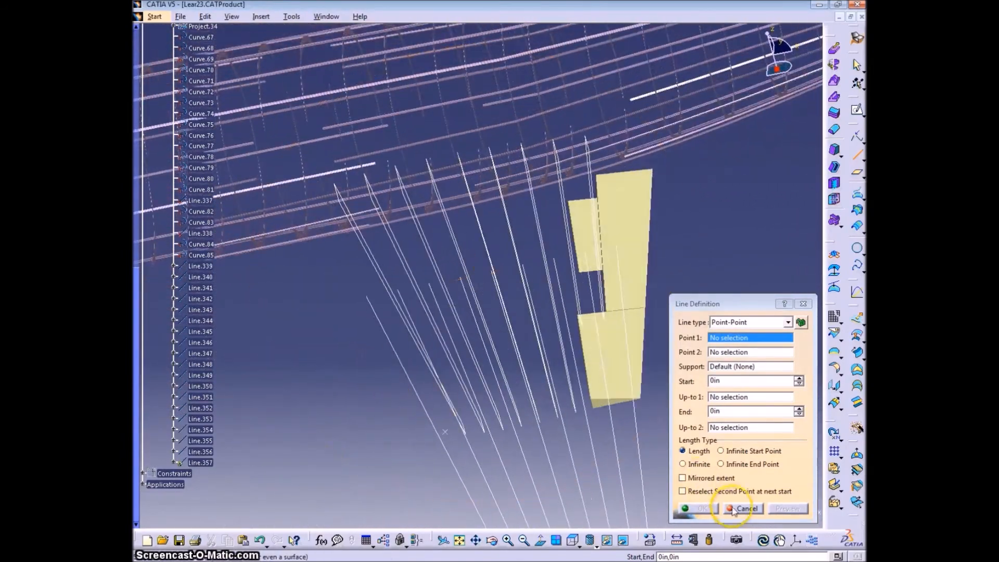
left_click(743, 508)
Step: Adjust the forward edge of the aileron outline in AileronOuterSketch and exit the sketch
scroll(230, 356, "up", 10)
left_click(183, 67)
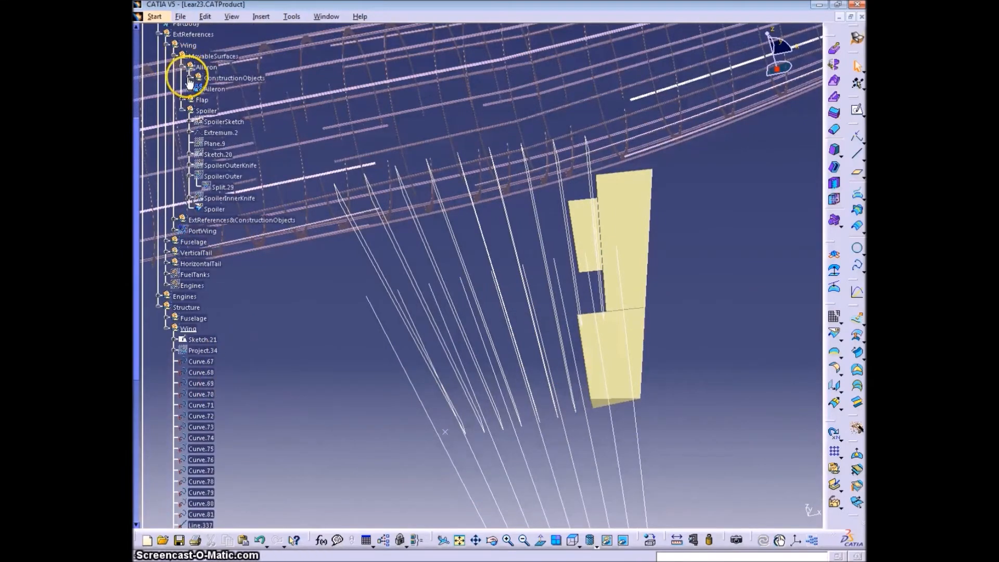
left_click(191, 77)
double_click(234, 88)
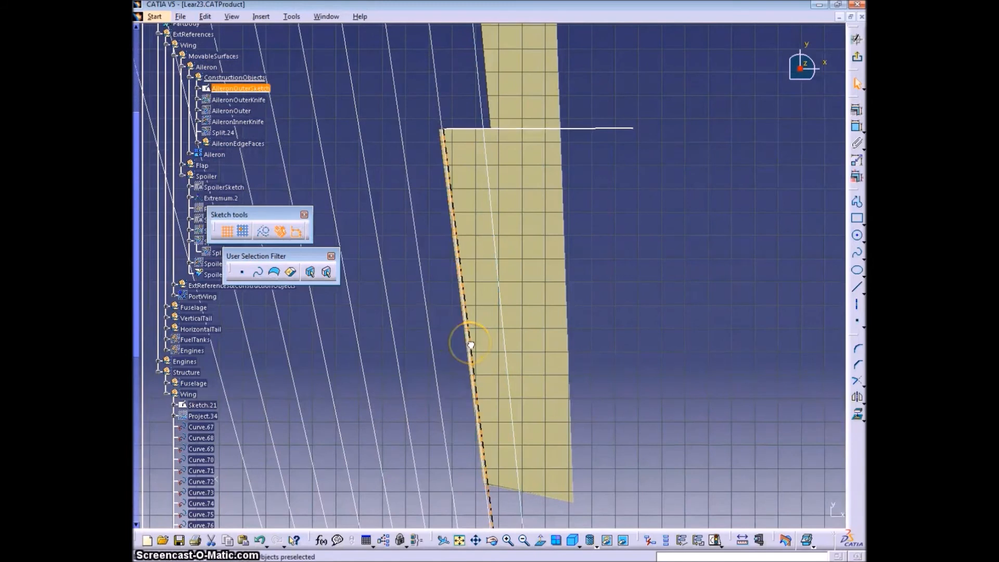
mouse_move(553, 409)
middle_mouse_down()
mouse_move(508, 290)
mouse_move(501, 234)
mouse_move(502, 285)
middle_mouse_up()
left_click(502, 234)
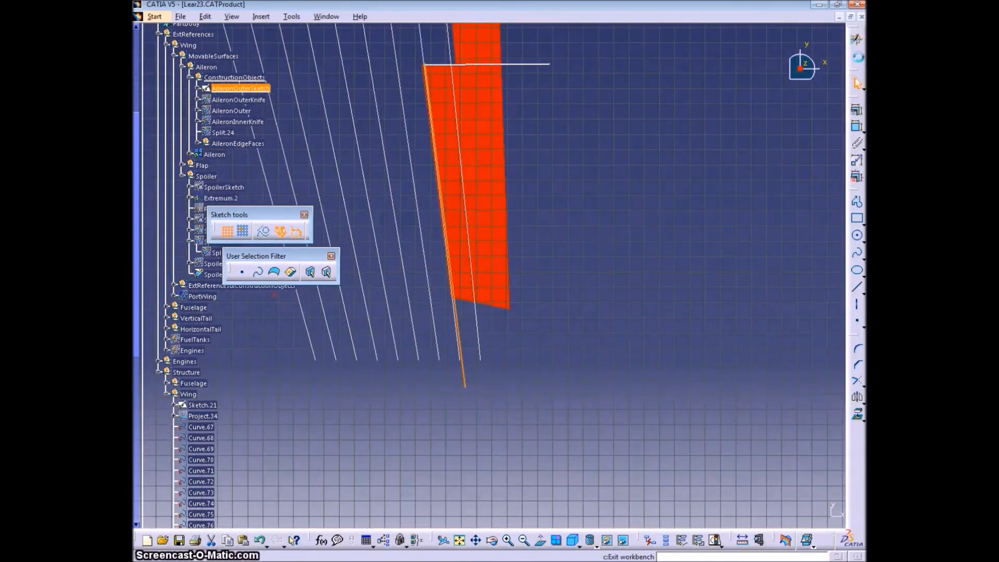
left_click(858, 58)
Step: Redisplay the Project.34 projection and delete the spar segment Line.337 with its dependent lines
mouse_move(481, 210)
middle_mouse_down()
mouse_move(520, 321)
mouse_move(448, 335)
mouse_move(491, 317)
mouse_move(458, 357)
mouse_move(439, 286)
mouse_move(404, 248)
mouse_move(449, 268)
middle_mouse_up()
middle_click_drag(384, 154, 438, 287)
right_click(203, 334)
left_click(239, 350)
middle_click_drag(441, 295, 436, 292)
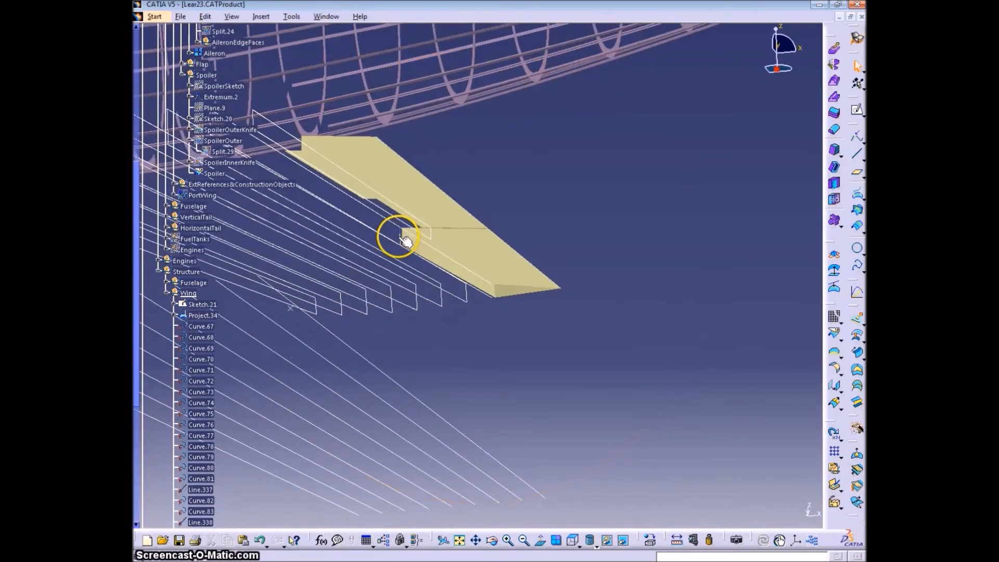
key("Delete")
left_click_drag(744, 424, 782, 424)
left_click(751, 509)
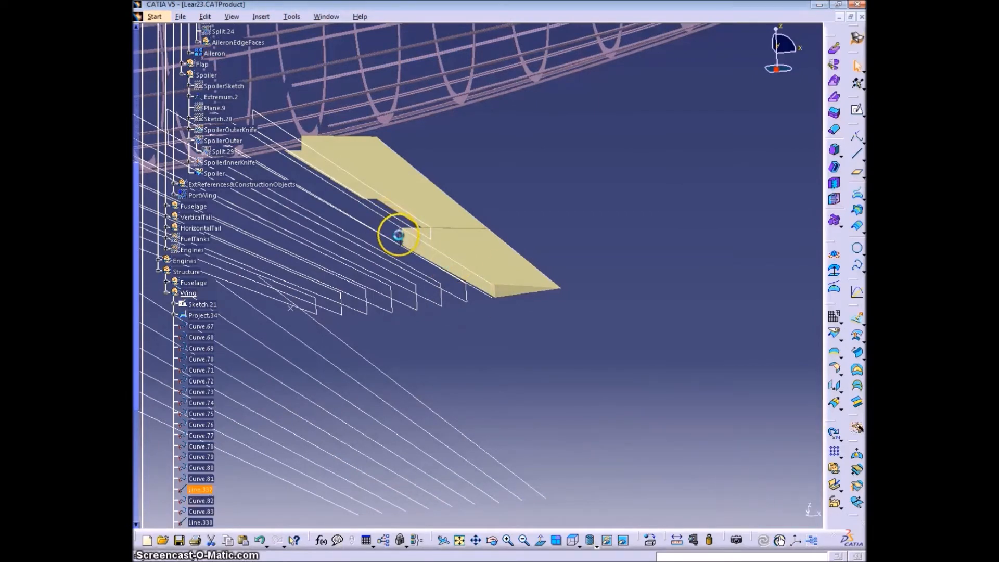
middle_click_drag(523, 327, 701, 226)
left_click(858, 156)
left_click(476, 281)
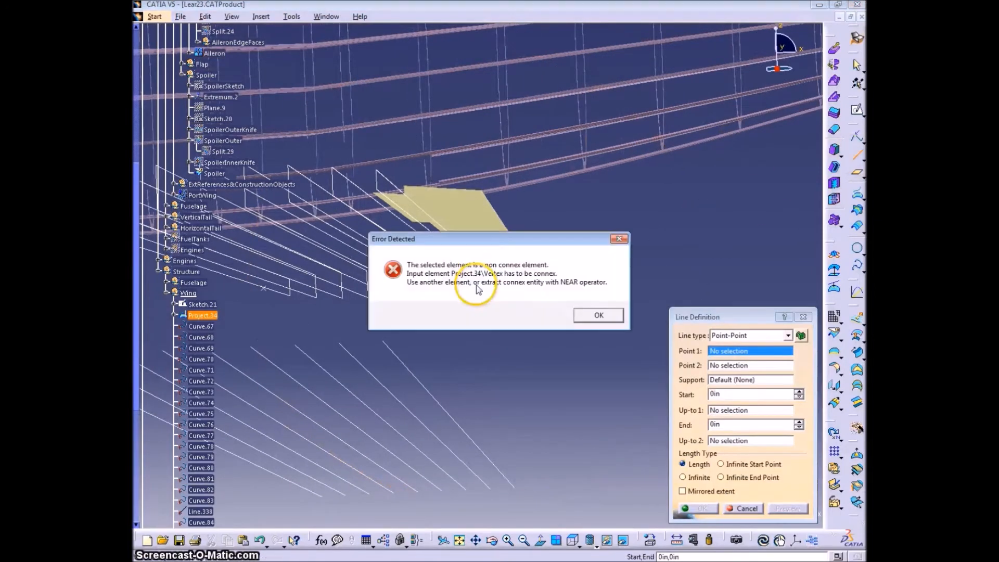
left_click(617, 316)
left_click(743, 508)
Step: Hide the Project.34 projection and delete all the disassembled curves and connecting lines in the Wing set
right_click(203, 315)
left_click(248, 349)
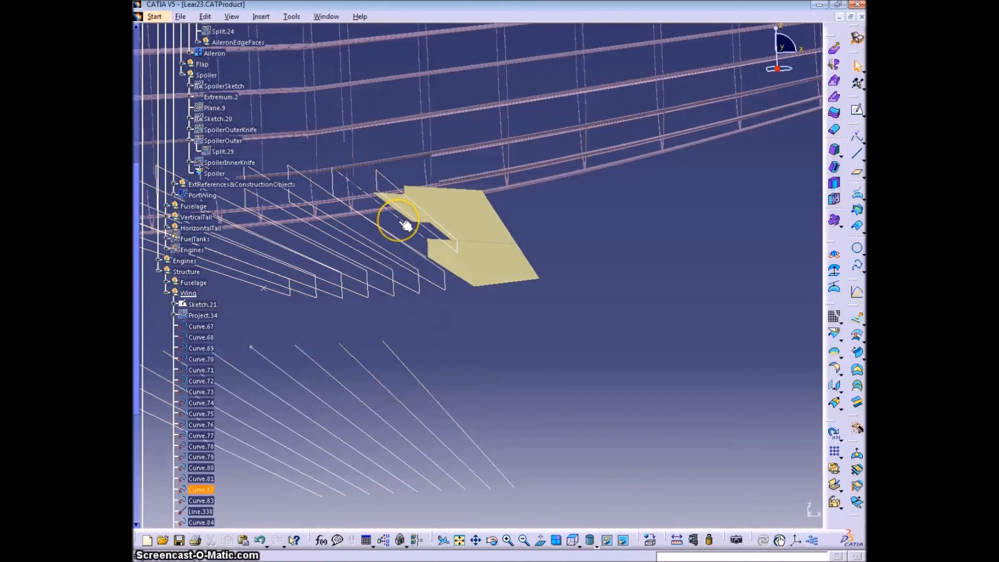
mouse_move(493, 345)
middle_mouse_down()
mouse_move(508, 350)
mouse_move(475, 375)
mouse_move(495, 354)
middle_mouse_up()
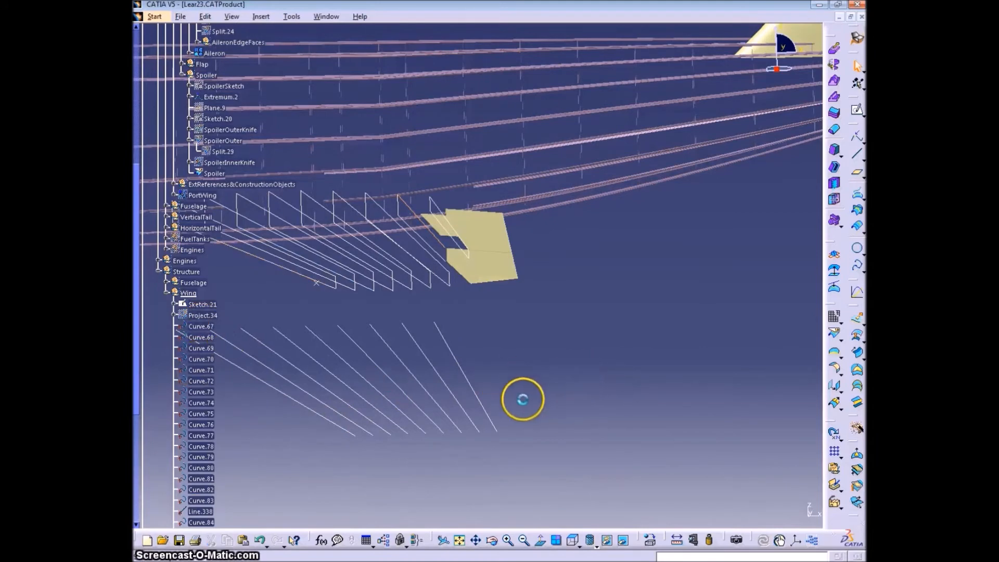
middle_click_drag(529, 408, 408, 368)
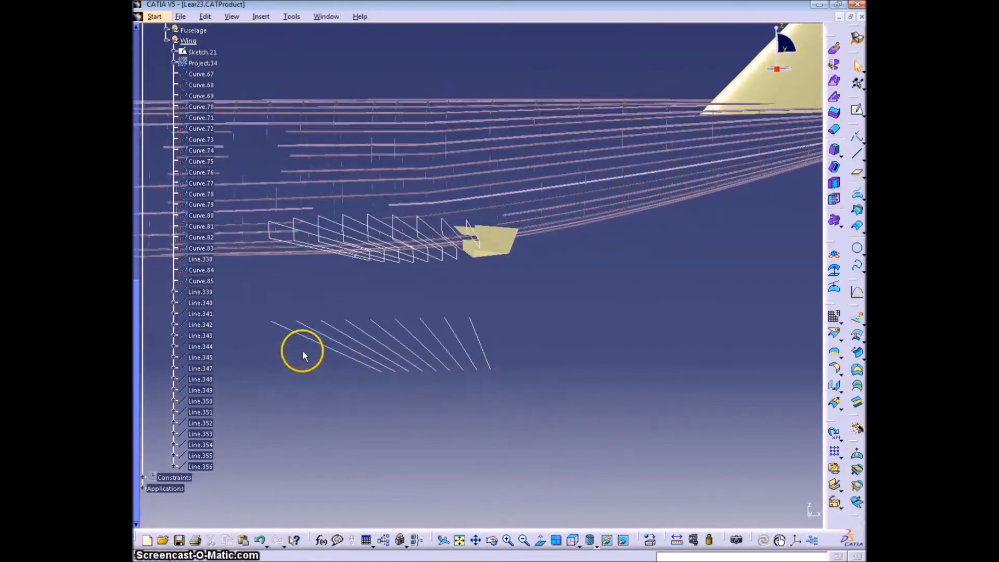
left_click(203, 467, "shift")
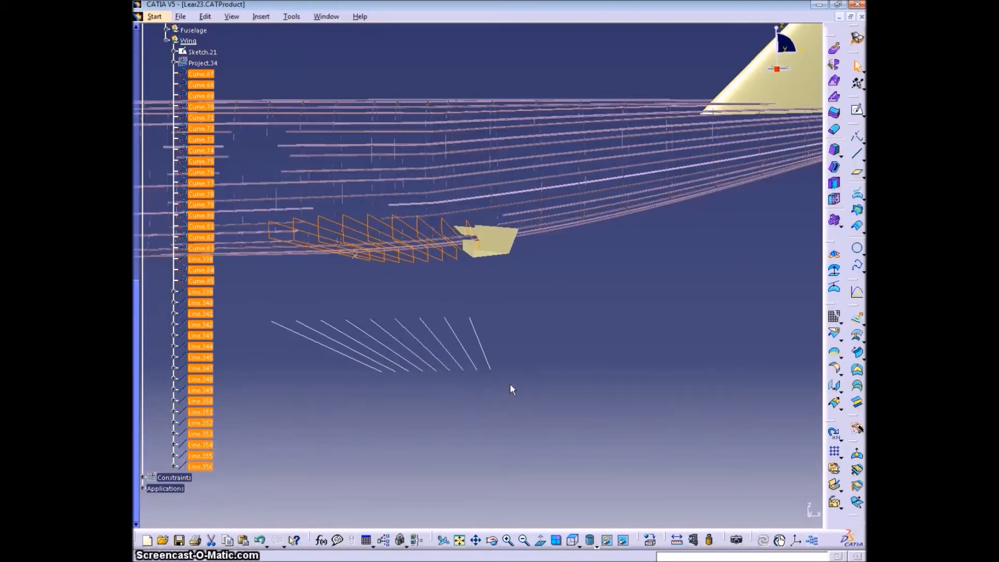
key("Delete")
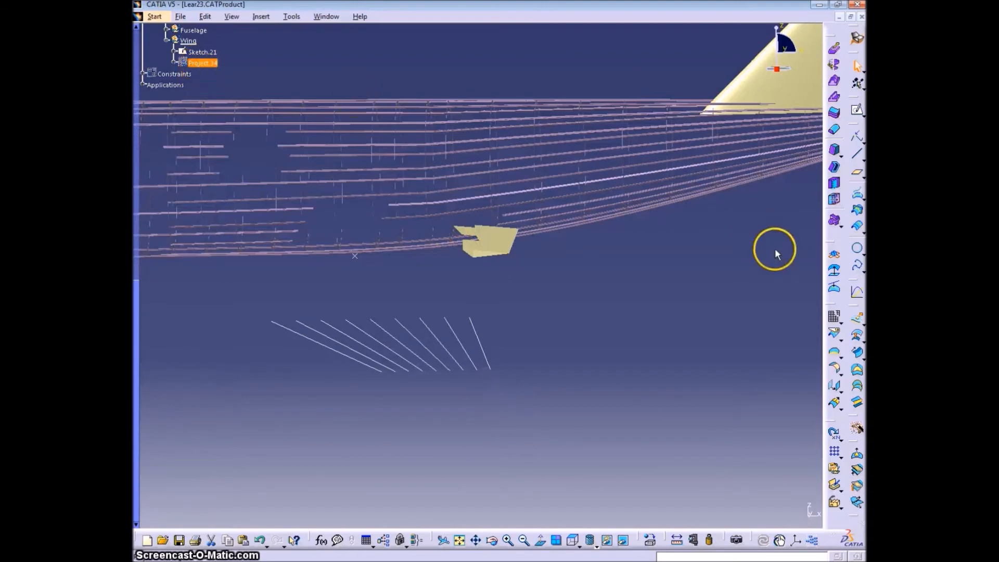
Step: Disassemble Project.34 into all cells and hide Sketch.21 in the Wing set
left_click(833, 317)
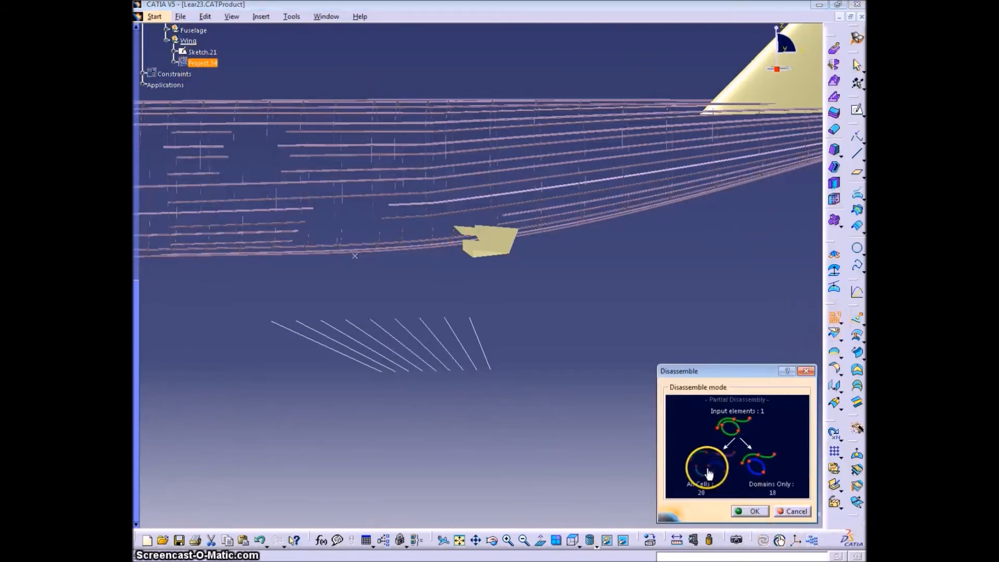
left_click(750, 511)
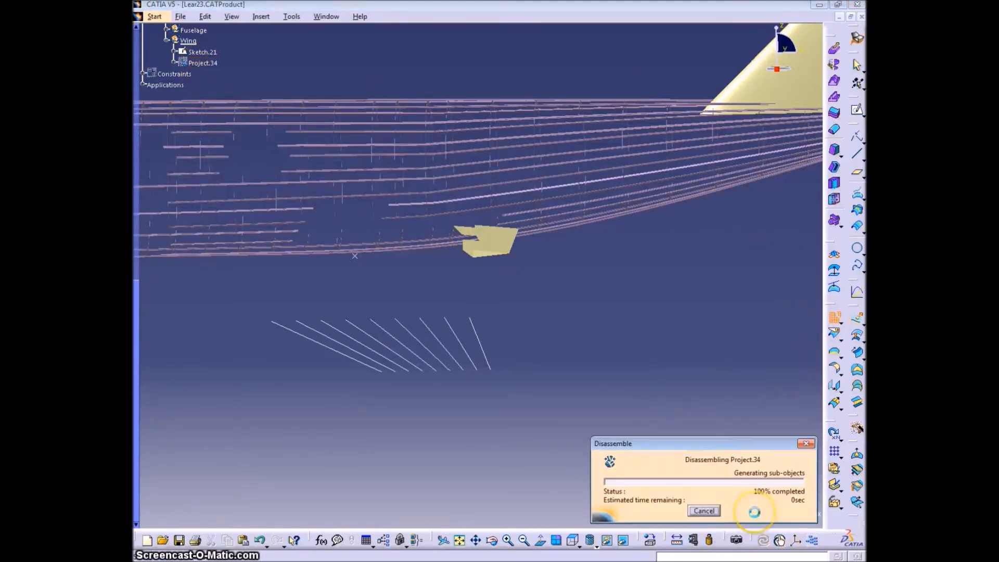
middle_click_drag(426, 335, 529, 380)
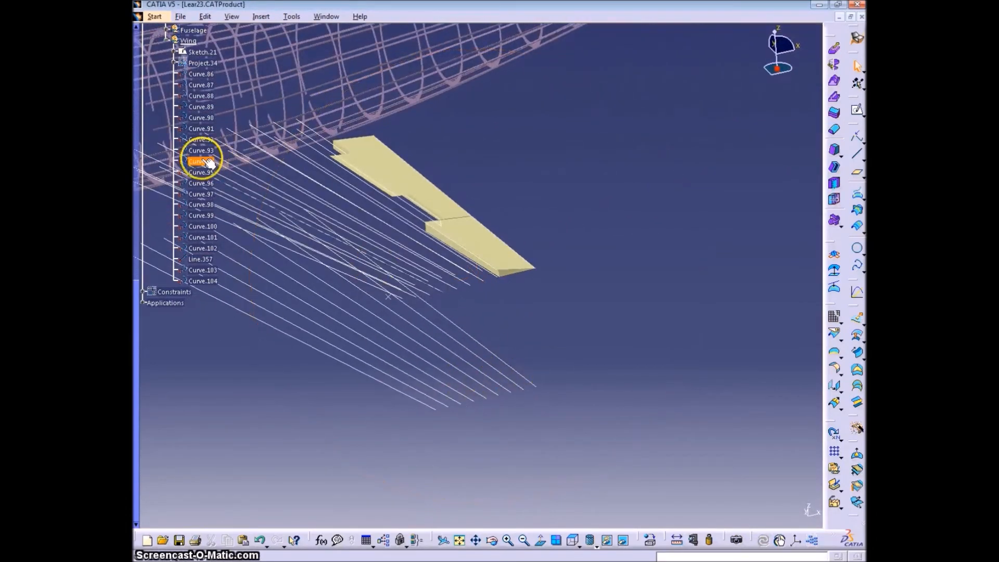
right_click(193, 55)
left_click(221, 88)
Step: Close the tip and root ends of the disassembled spar curves with point-to-point lines
mouse_move(484, 312)
middle_mouse_down()
mouse_move(455, 319)
mouse_move(464, 289)
middle_mouse_up()
left_click(480, 264)
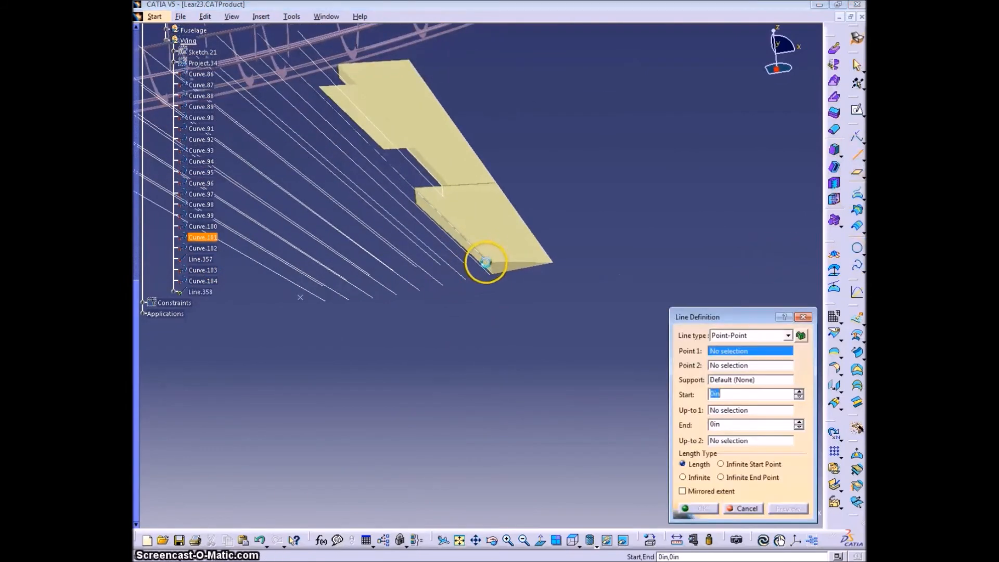
left_click(482, 276)
left_click(699, 509)
left_click(465, 281)
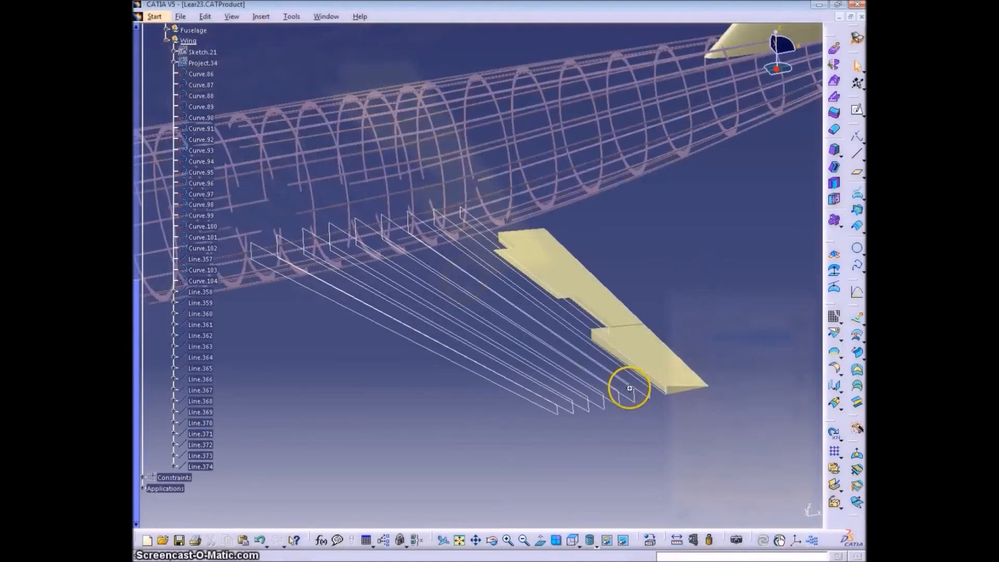
Step: Group all the disassembled curves and closing lines, Curve.86 to Line.374, in a new geometrical set named Project34 under Wing
middle_click_drag(632, 386, 520, 364)
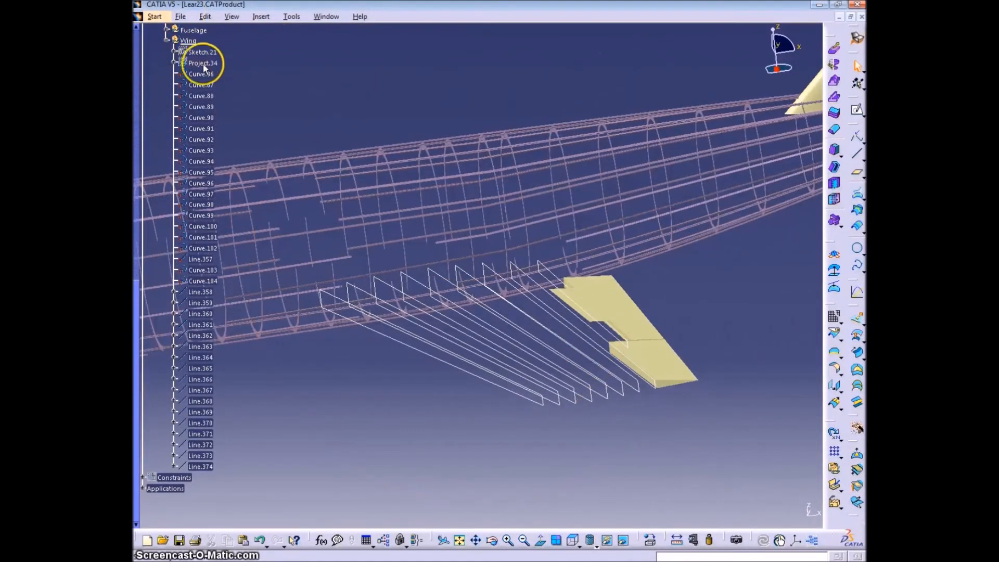
left_click(208, 466, "shift")
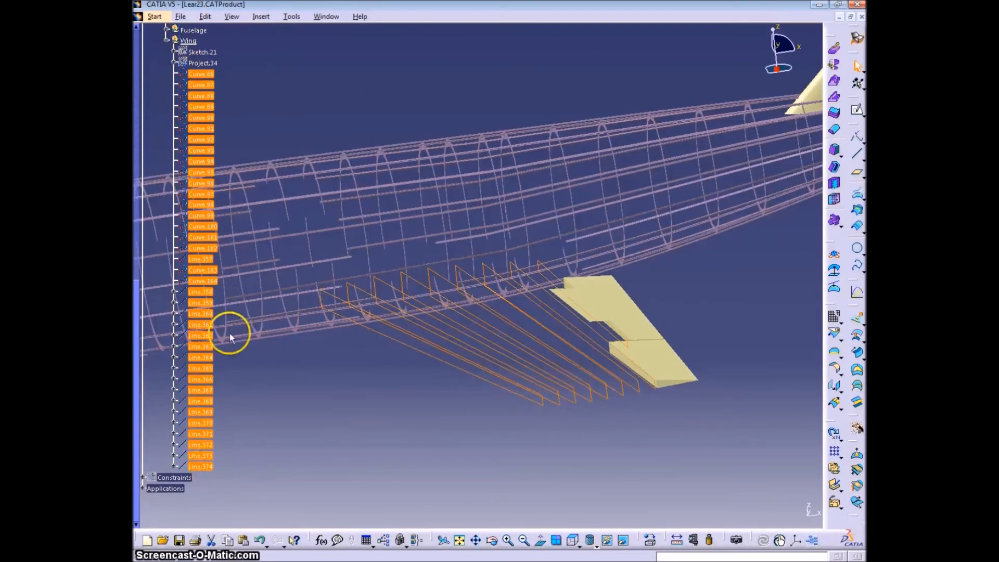
left_click(263, 18)
left_click(305, 69)
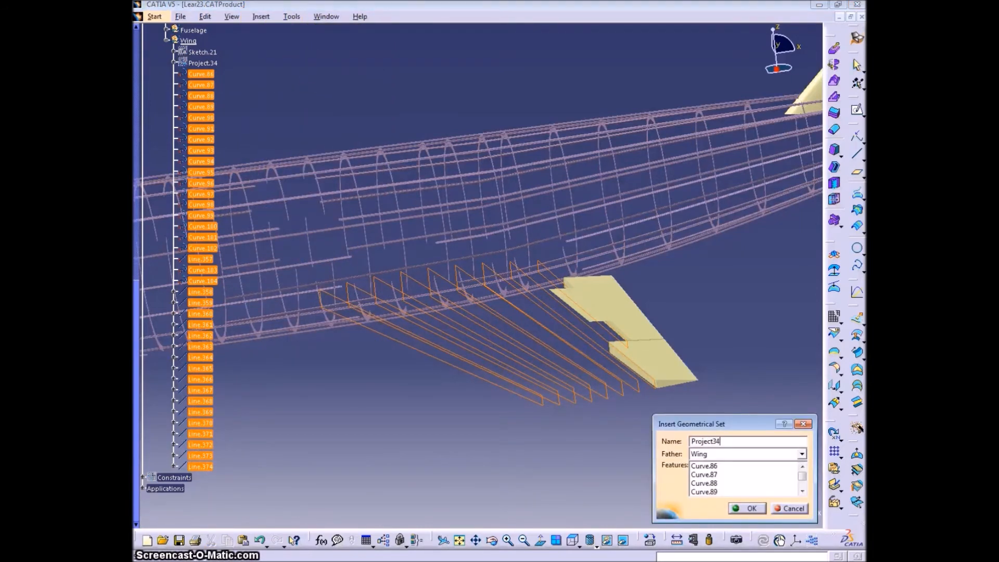
key("Return")
Step: Move the closing lines Line.358 to Line.374 out of the Project34 set into the Wing set
middle_click_drag(475, 344, 579, 246)
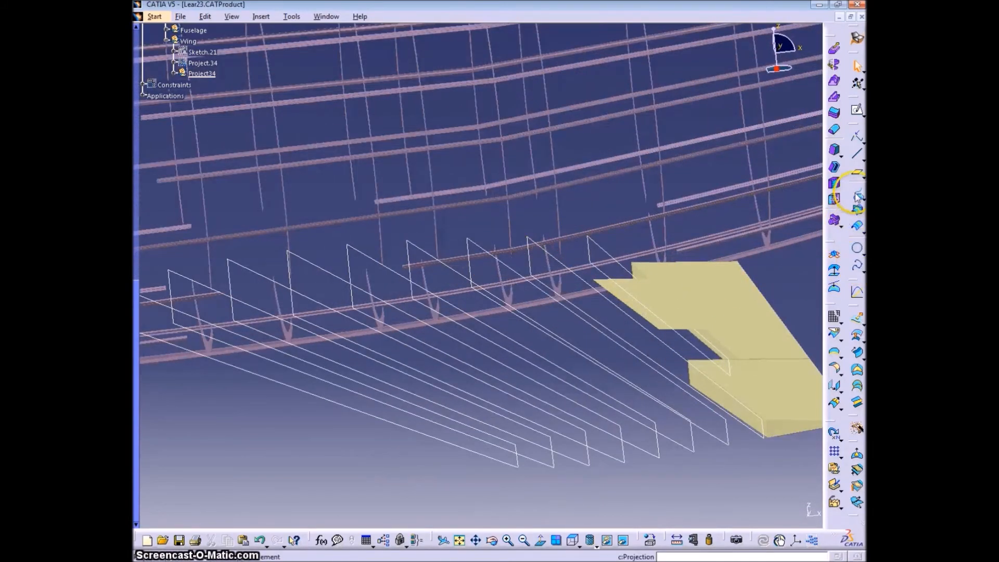
left_click(175, 74)
left_click(207, 302)
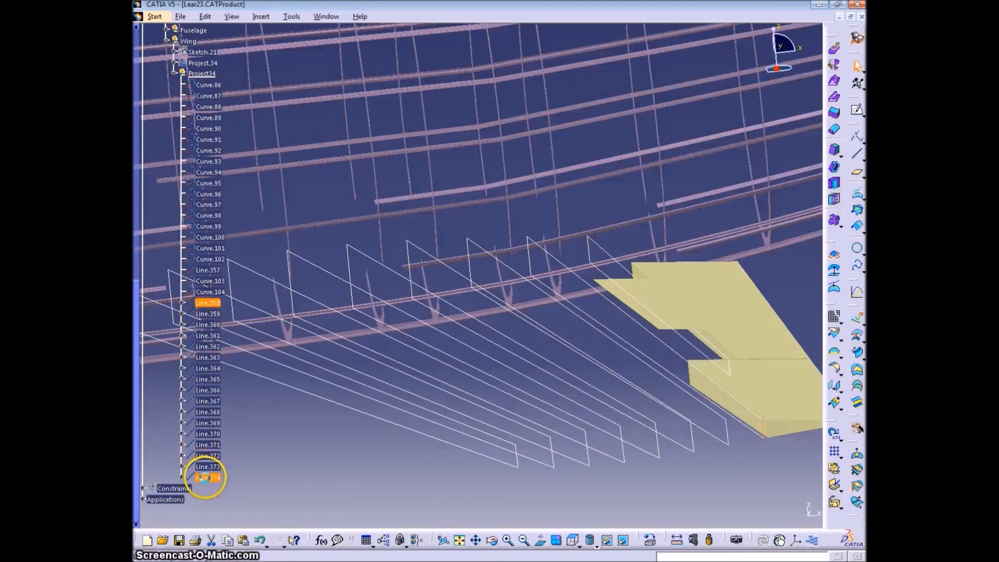
left_click(208, 478, "shift")
left_click_drag(187, 44, 187, 43)
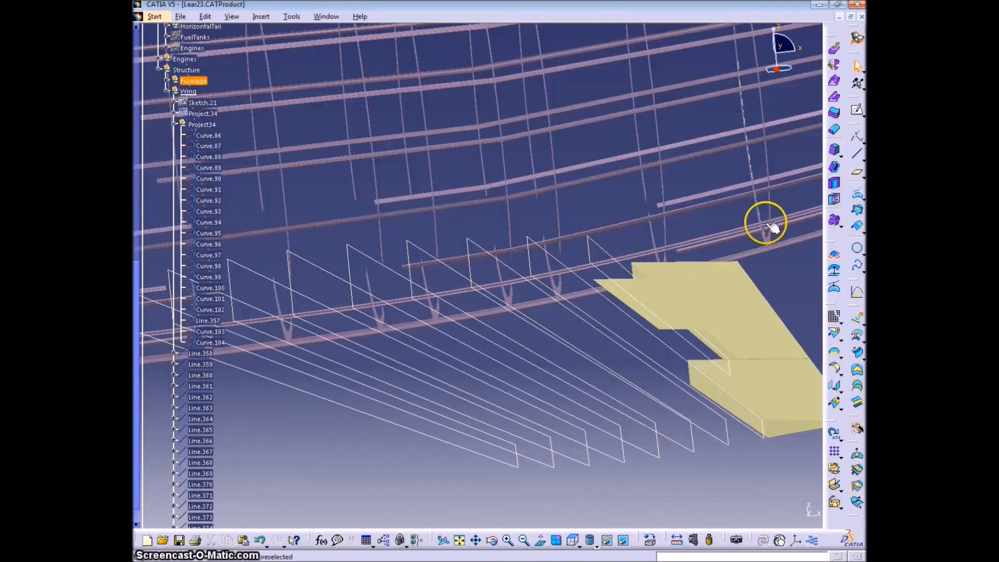
Step: Draw a point-to-point line joining the end vertices of Curve.103 and Curve.104 on the aft spar
left_click(858, 160)
middle_click_drag(644, 306, 570, 307)
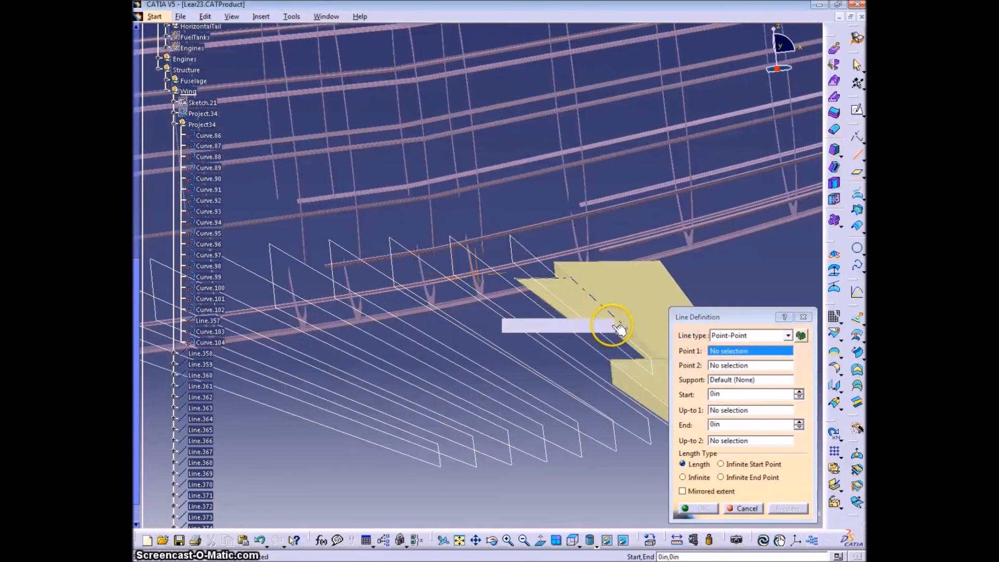
middle_click_drag(619, 329, 601, 330)
left_click(602, 331)
left_click(543, 276)
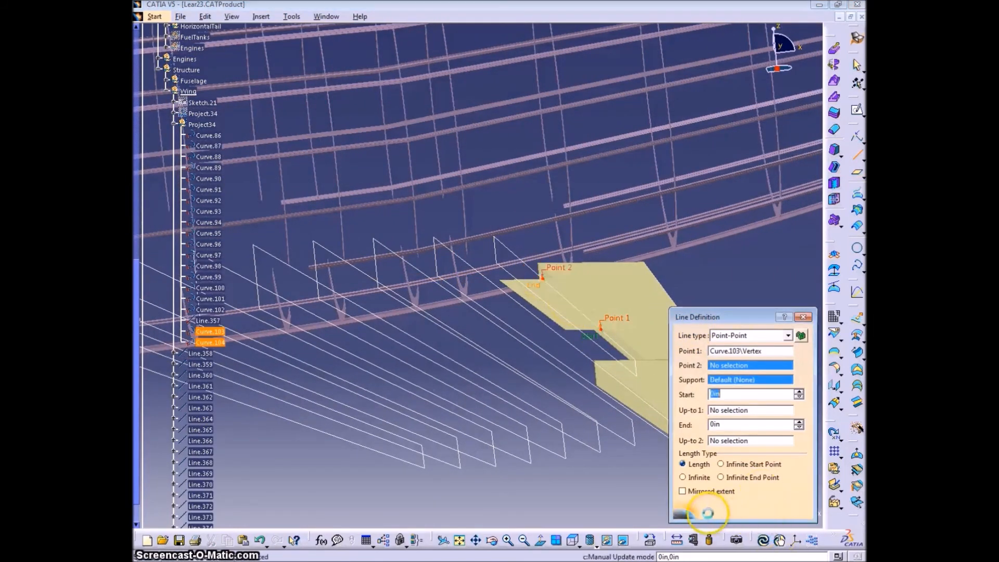
left_click(701, 508)
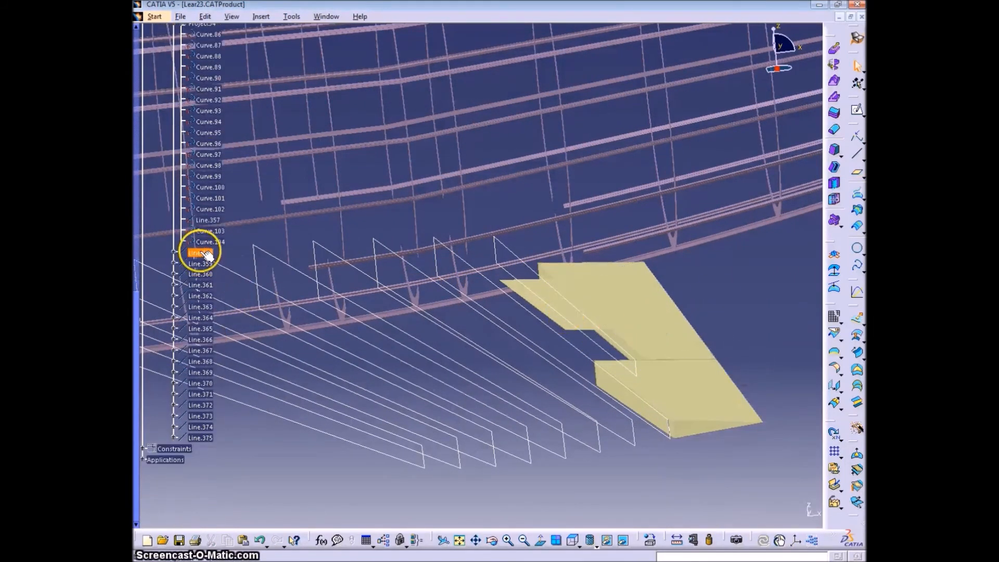
Step: Group Line.358 to Line.375 in a new geometrical set named ClosingLines under Wing
left_click(198, 438, "shift")
key("alt+Return")
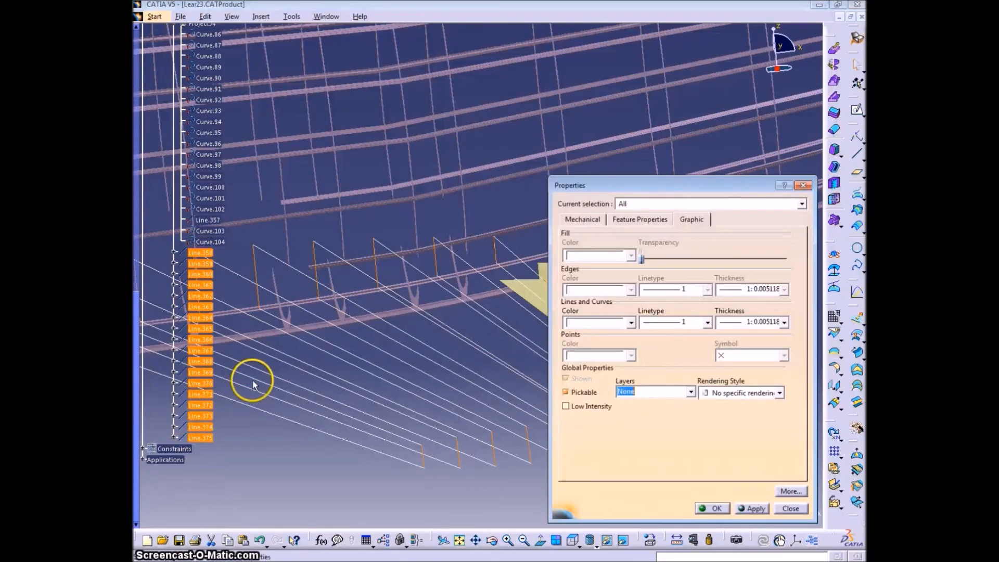
left_click(650, 219)
left_click(791, 509)
left_click(261, 16)
left_click(292, 70)
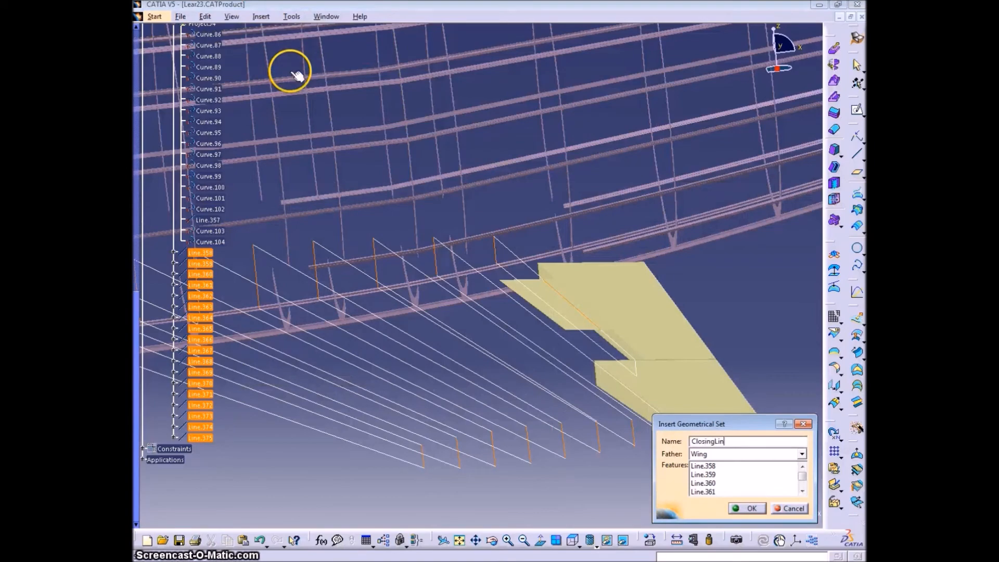
key("Return")
Step: Group Sketch.21, Project.34, Project34 and ClosingLines in a new geometrical set named Spars under Wing and expand it
scroll(192, 60, "up", 3)
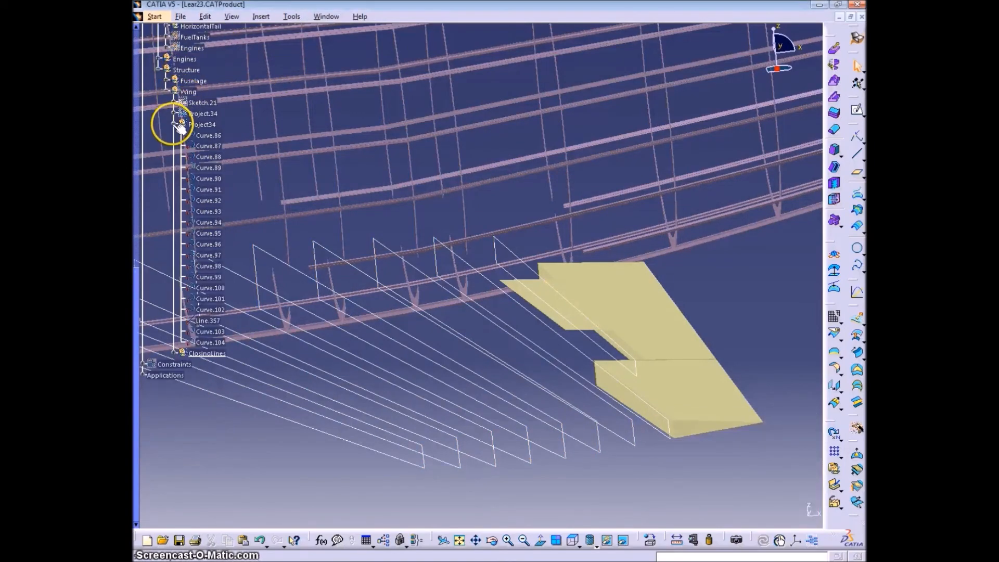
left_click(174, 124)
left_click(205, 136, "shift")
left_click(232, 16)
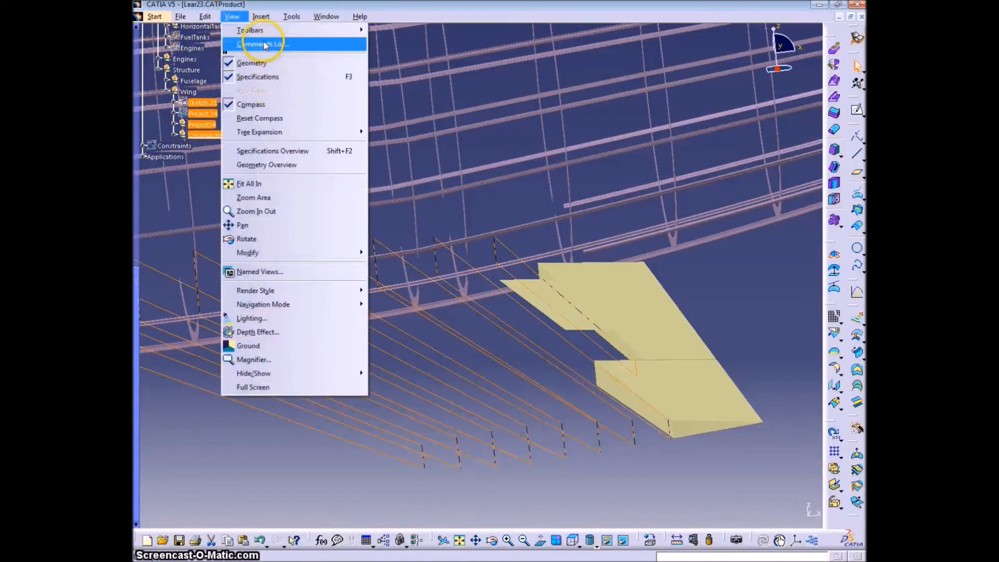
left_click(285, 71)
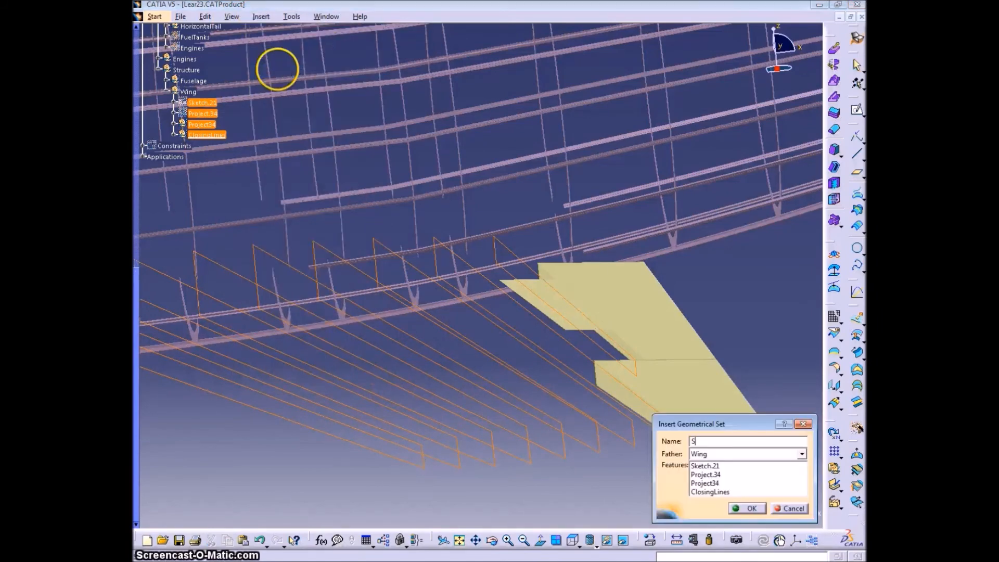
key("Return")
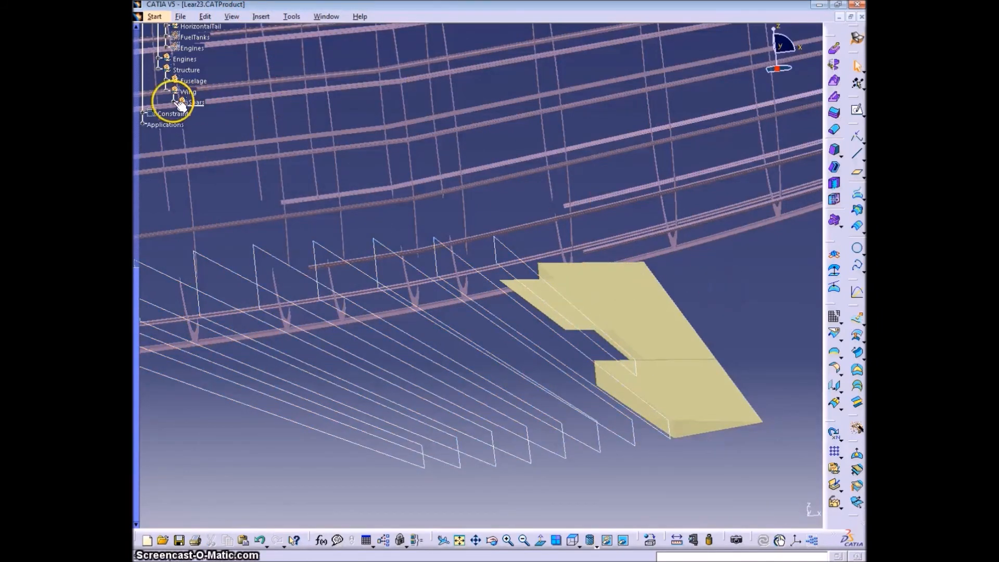
left_click(177, 100)
Step: Create a fill surface for the most forward spar from Curve.87, Line.365, Curve.86 and its root closing line
left_click(855, 370)
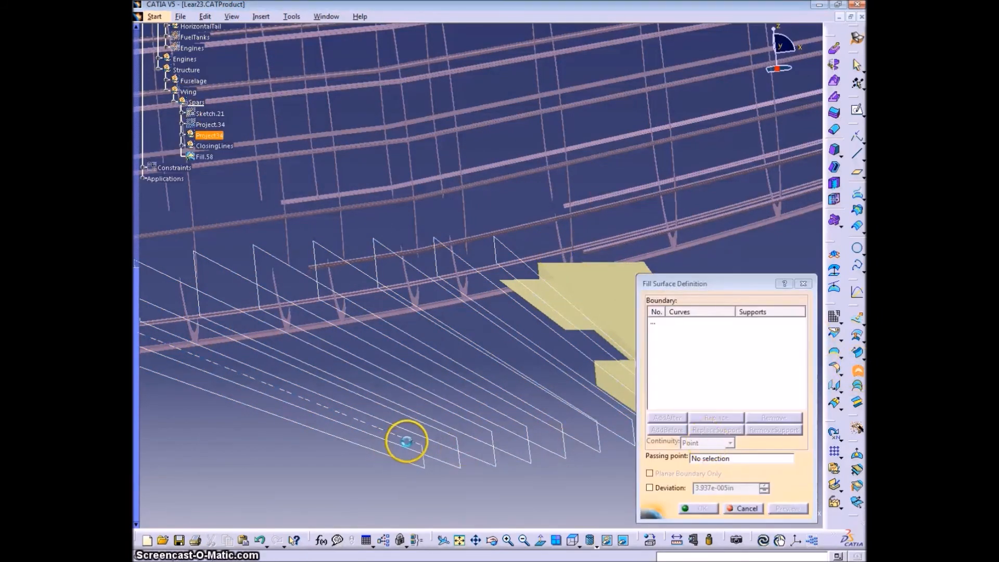
left_click(407, 442)
left_click(410, 463)
left_click(397, 461)
middle_click_drag(396, 462, 623, 433)
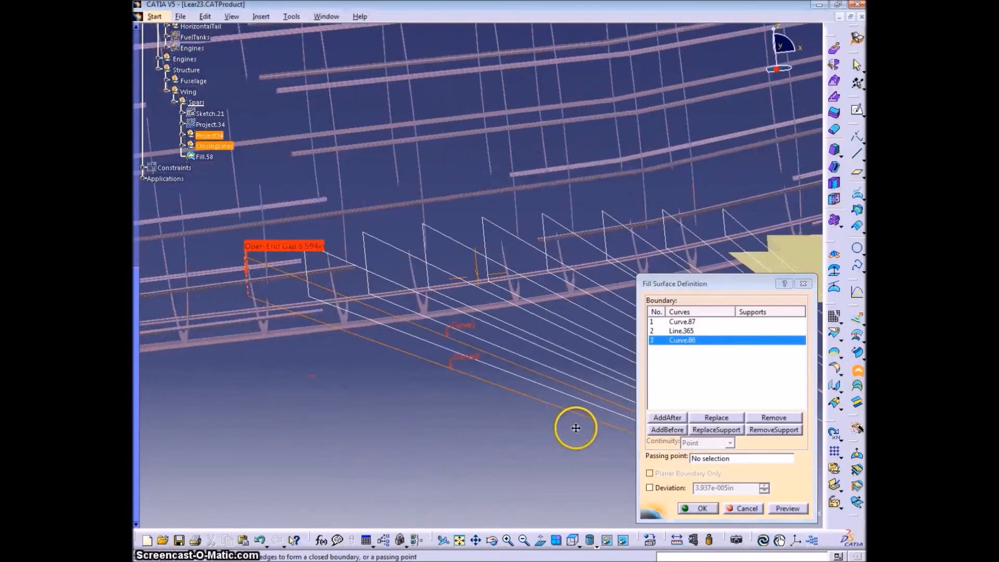
left_click(245, 290)
key("Return")
Step: Create a fill surface for the second spar from Curve.89, Line.364, Curve.88 and Line.373
middle_click_drag(480, 382, 430, 358)
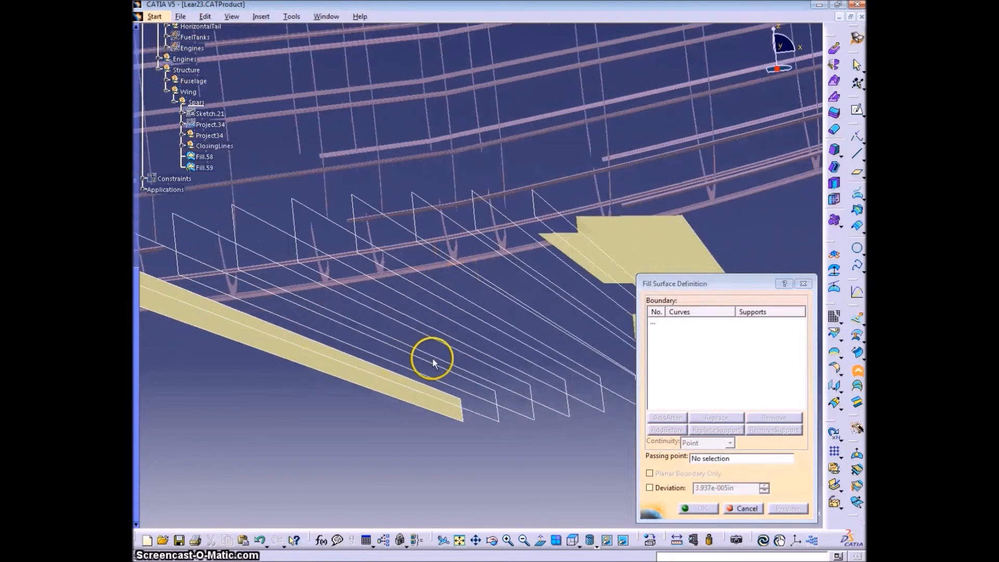
left_click(491, 398)
left_click(493, 401)
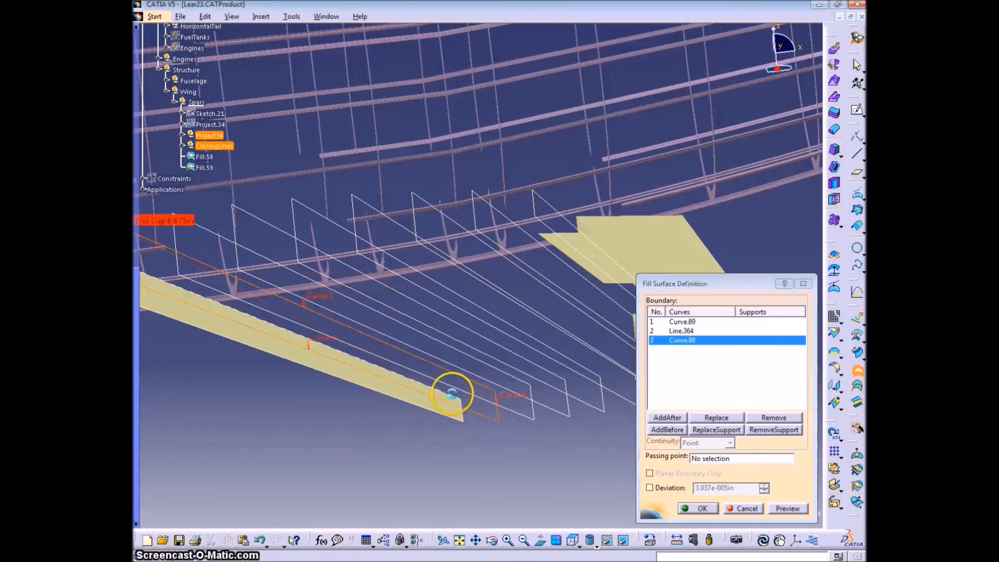
middle_click_drag(270, 286, 268, 301)
left_click(179, 274)
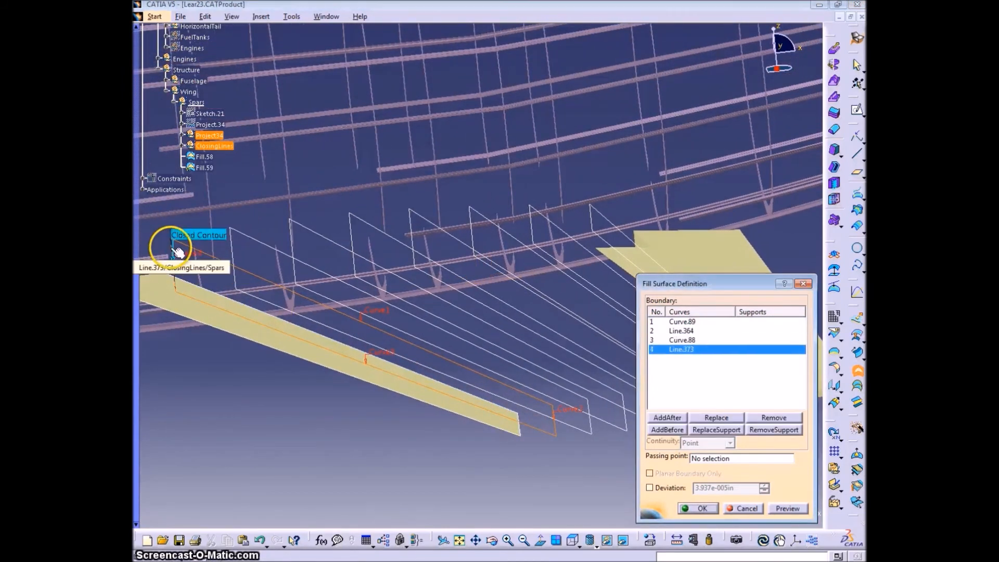
left_click(169, 242)
key("Return")
Step: Create fill surfaces for the third and fourth spars, starting from Line.372 and Curve.91 for the third
left_click(393, 309)
left_click(587, 424)
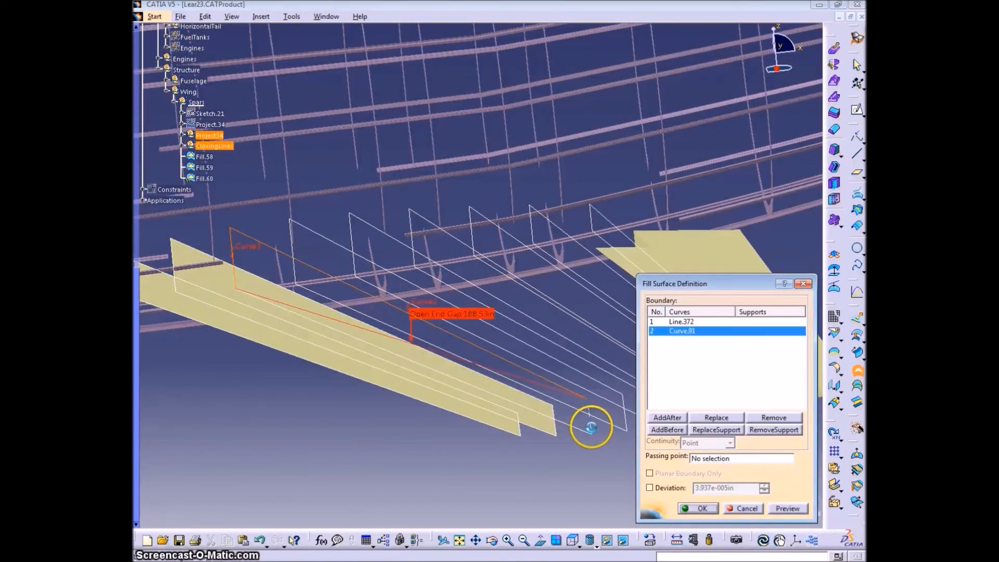
key("Return")
left_click(293, 252)
left_click(614, 414)
key("Return")
Step: Create fill surfaces for the fifth and sixth spars, starting from Line.370 and Curve.93 and from Line.369 and Curve.99
left_click(347, 229)
left_click(391, 238)
middle_click_drag(599, 374, 480, 341)
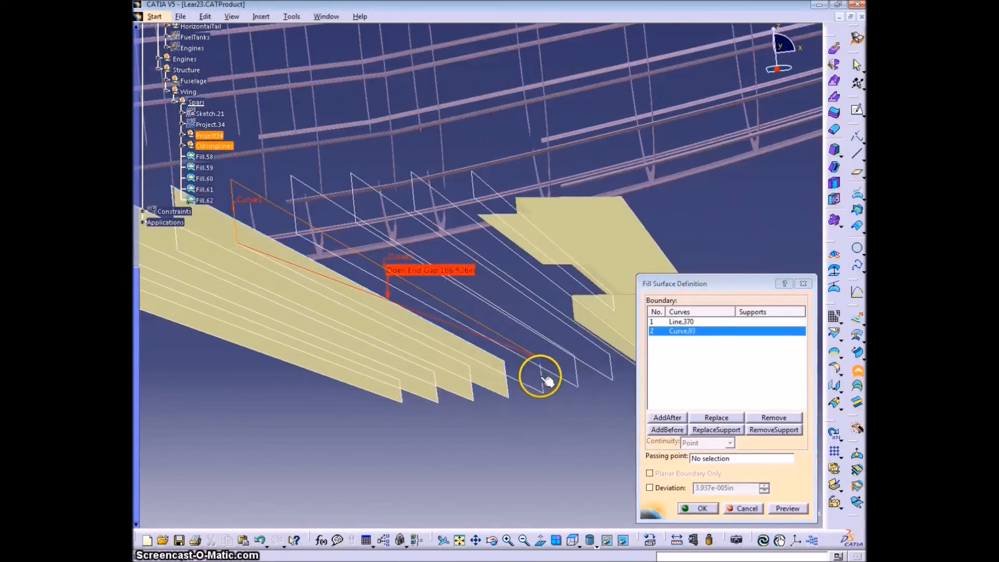
left_click(542, 376)
key("Return")
left_click(292, 190)
left_click(330, 201)
left_click(564, 379)
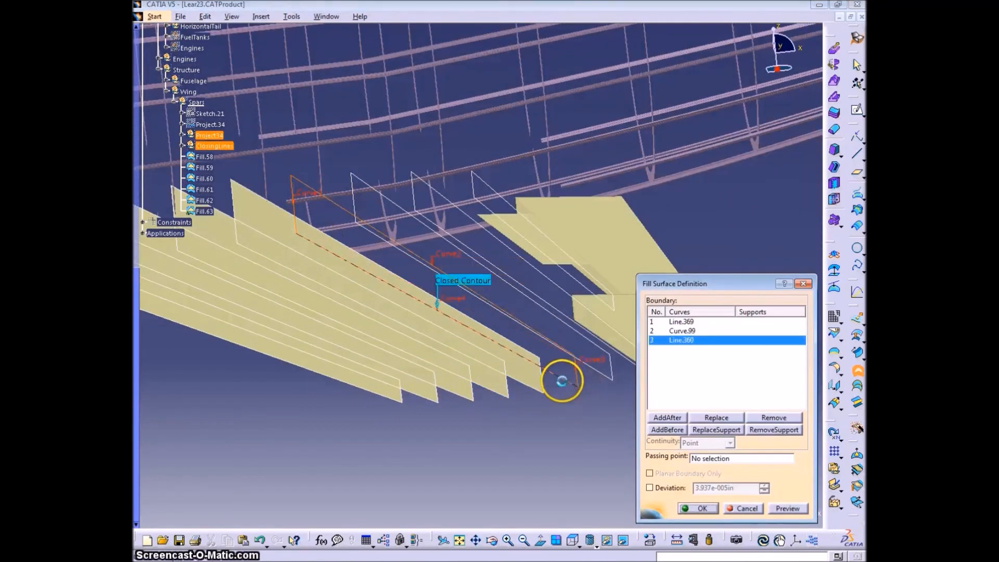
key("Return")
Step: Create fill surfaces for the seventh and eighth spars from their curves and closing lines
left_click(350, 201)
left_click(632, 368)
left_click(619, 364)
left_click(597, 371)
key("Return")
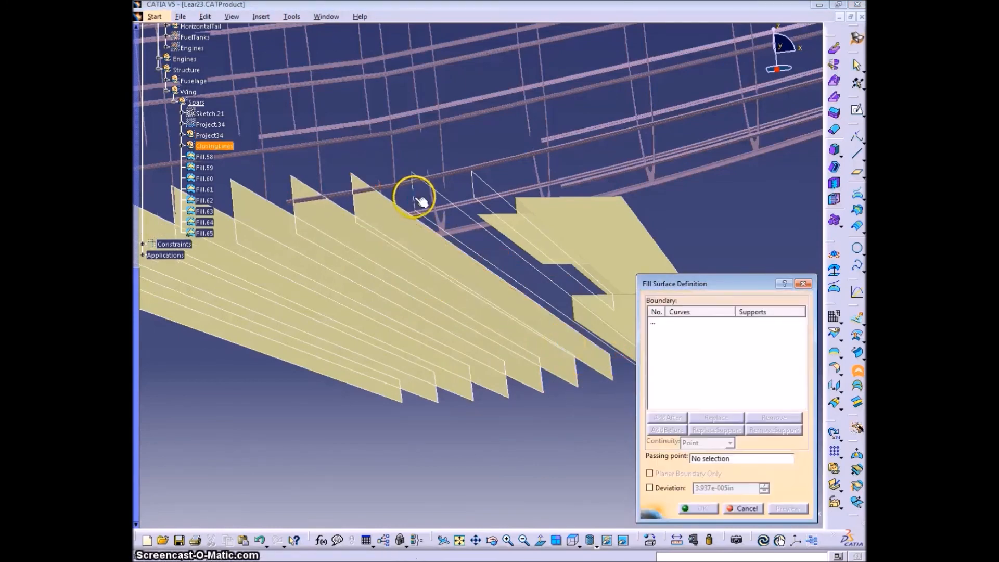
left_click(414, 195)
left_click(450, 201)
middle_click_drag(549, 306, 479, 290)
left_click(577, 347)
left_click(565, 352)
key("Return")
left_click(401, 167)
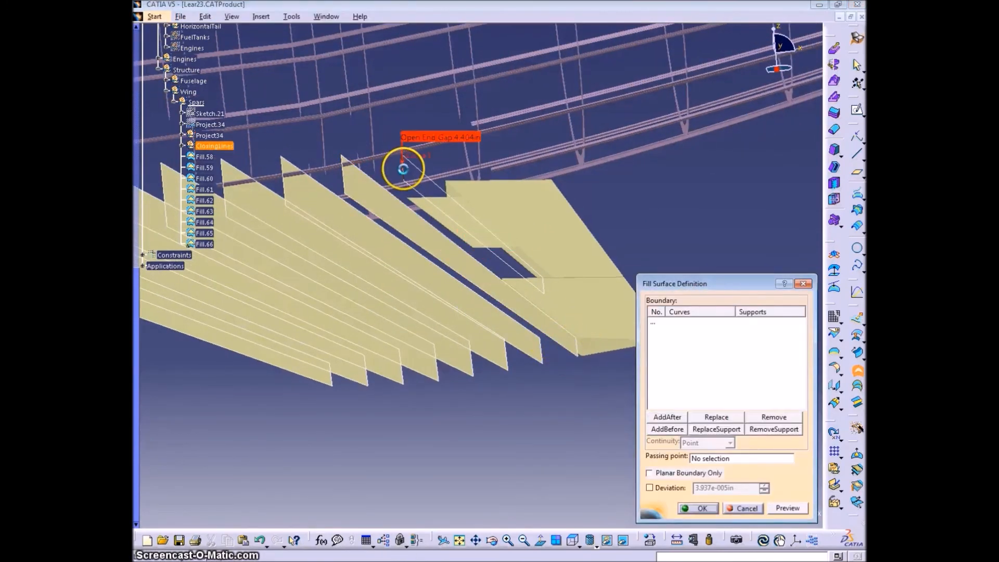
left_click(546, 286)
left_click(830, 430)
left_click(779, 422)
left_click(420, 167)
left_click(520, 263)
left_click(528, 275)
left_click(535, 283)
left_click(514, 270)
left_click(513, 270)
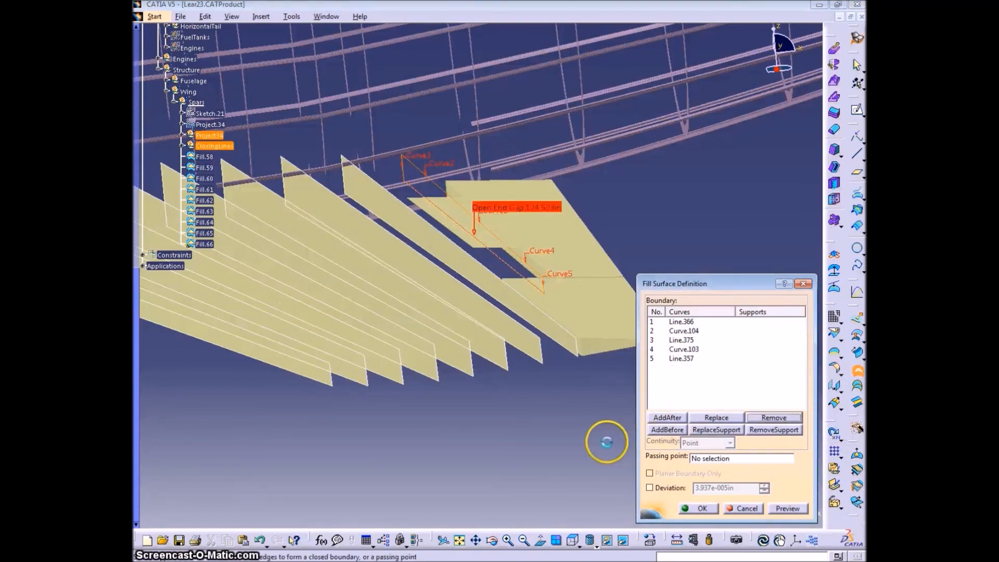
left_click(748, 514)
Step: Create a fill surface for the aft spar from Curve.104, Line.375, Curve.103 and its remaining boundary lines
middle_click_drag(663, 288, 721, 380)
middle_click_drag(705, 461, 730, 480, "ctrl")
left_click(858, 370)
left_click(303, 55)
left_click(453, 192)
middle_click_drag(616, 379, 451, 282)
left_click(481, 264)
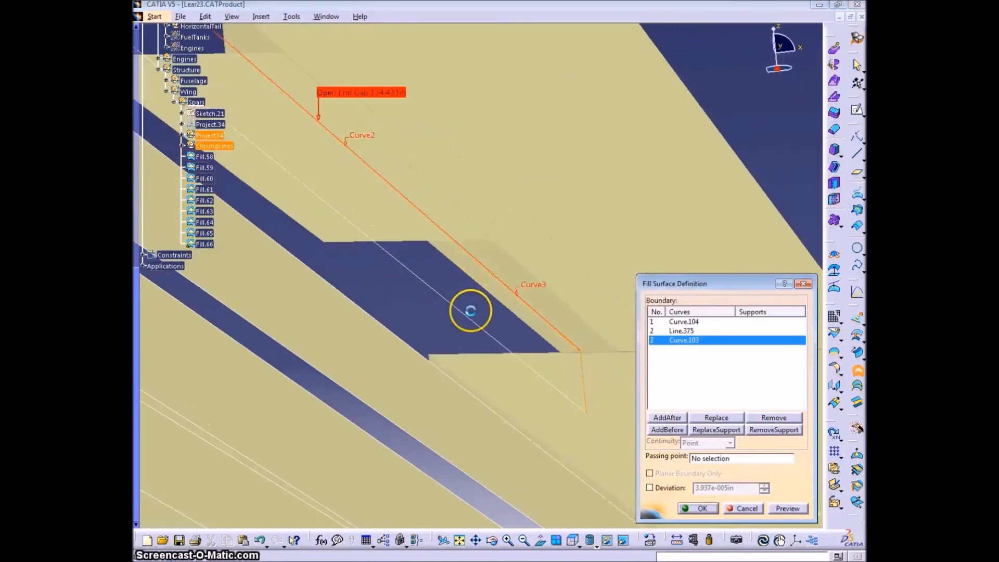
left_click(583, 380)
left_click(469, 319)
middle_click_drag(374, 218, 538, 385)
left_click(223, 77)
left_click(698, 509)
Step: Hide the ClosingLines and Project34 sets
middle_click_drag(481, 271, 269, 216, "ctrl")
left_click(210, 137)
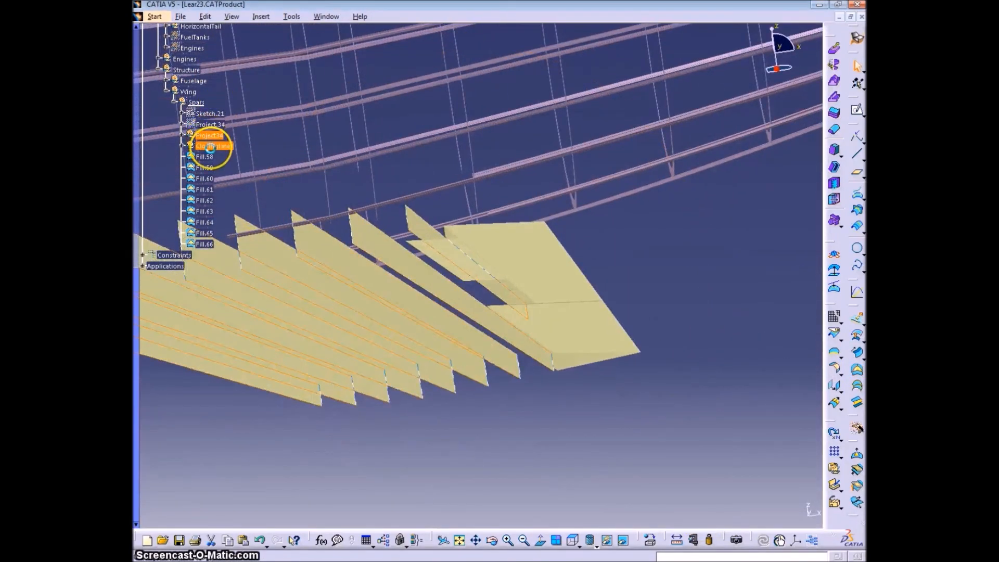
right_click(213, 149)
left_click(245, 183)
right_click(204, 137)
left_click(263, 172)
Step: Redisplay the PortWing geometry around the filled spars
middle_click_drag(264, 176, 406, 301)
scroll(242, 202, "up", 2)
right_click(203, 96)
left_click(245, 131)
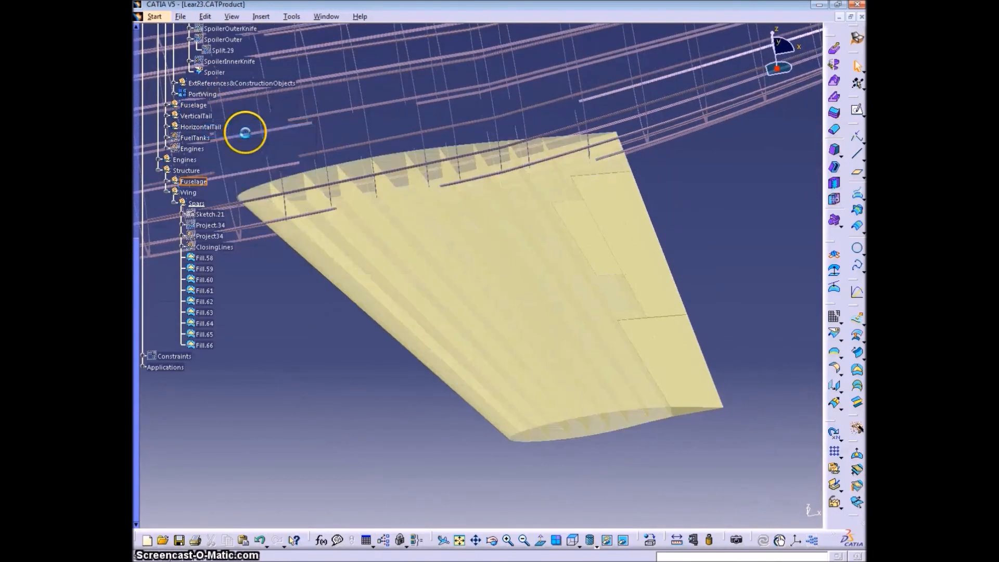
Step: Collapse the Spars set and hide the Wing set under Structure
left_click(175, 204)
right_click(186, 193)
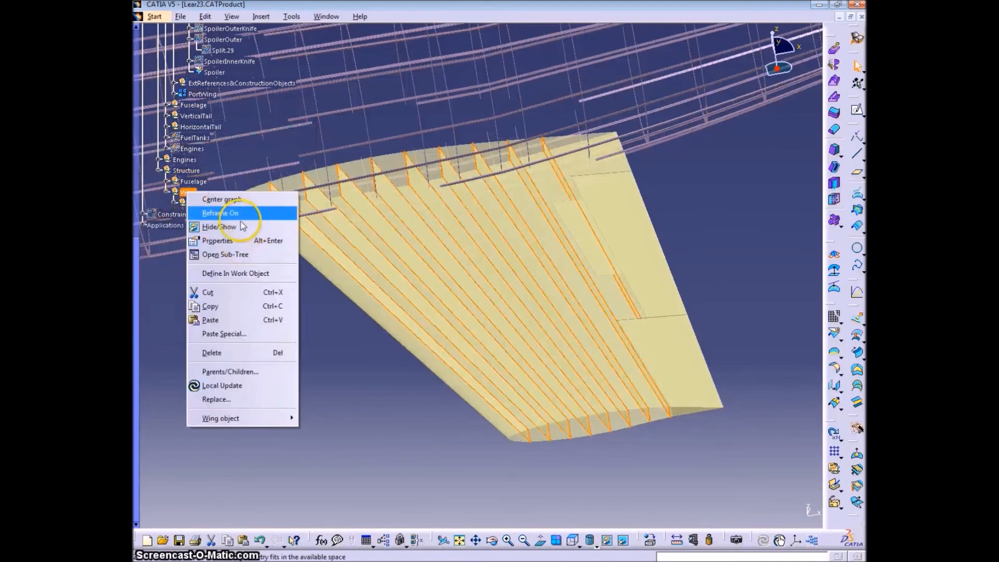